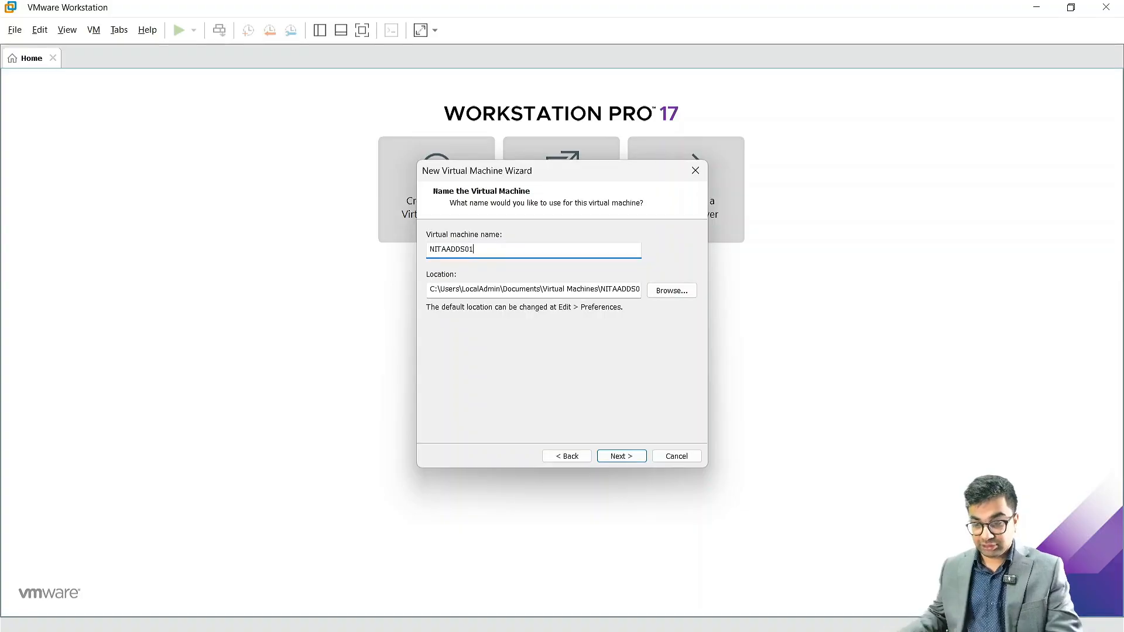
# Step: Store the VM in a new NITAADDS01 folder inside Exchange Labs and continue past naming
pyautogui.click(671, 293)
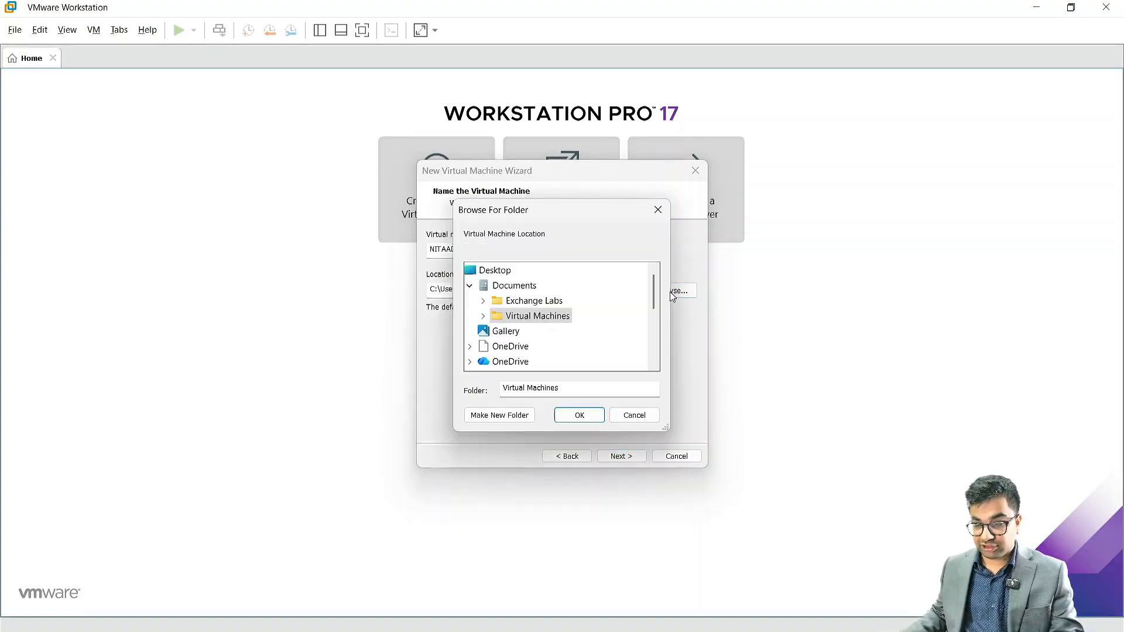
pyautogui.click(534, 301)
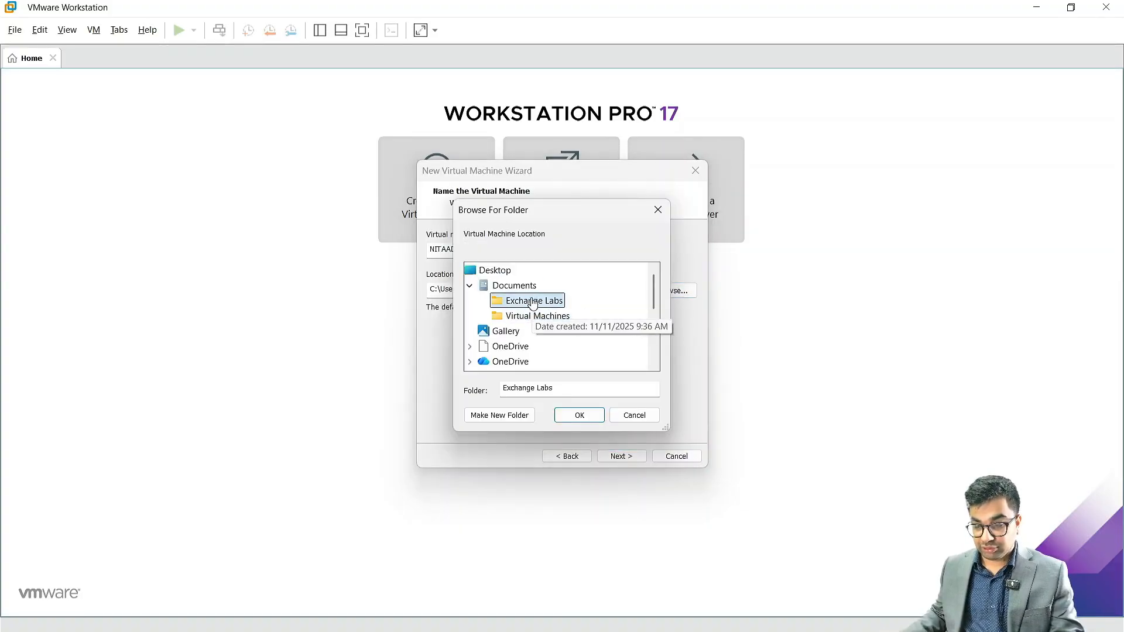
pyautogui.click(501, 416)
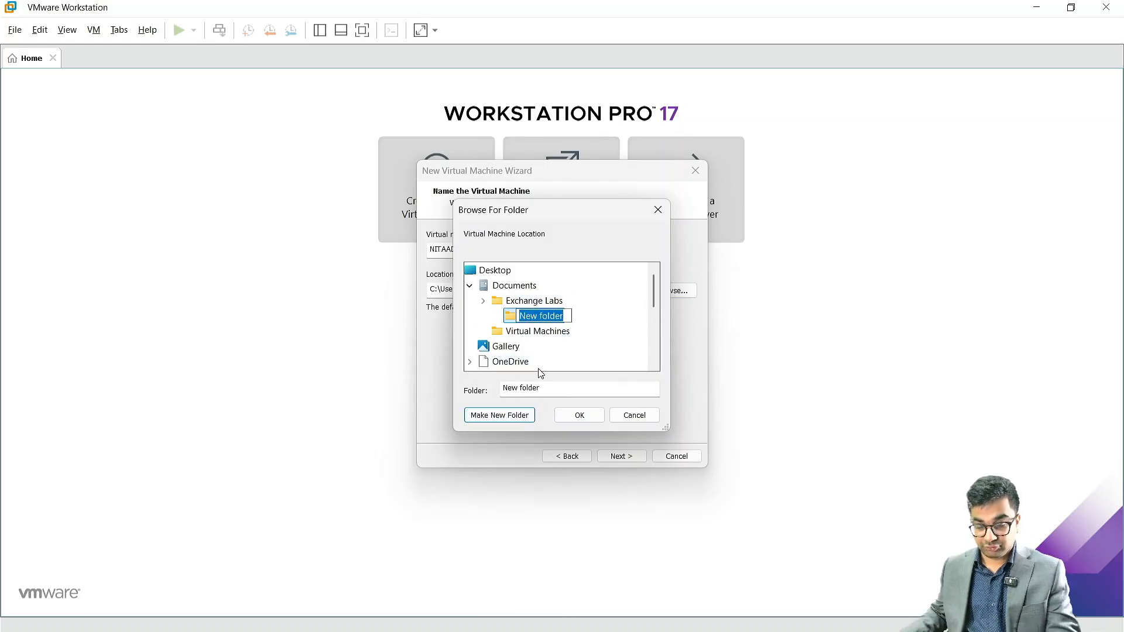
pyautogui.write('NITAA')
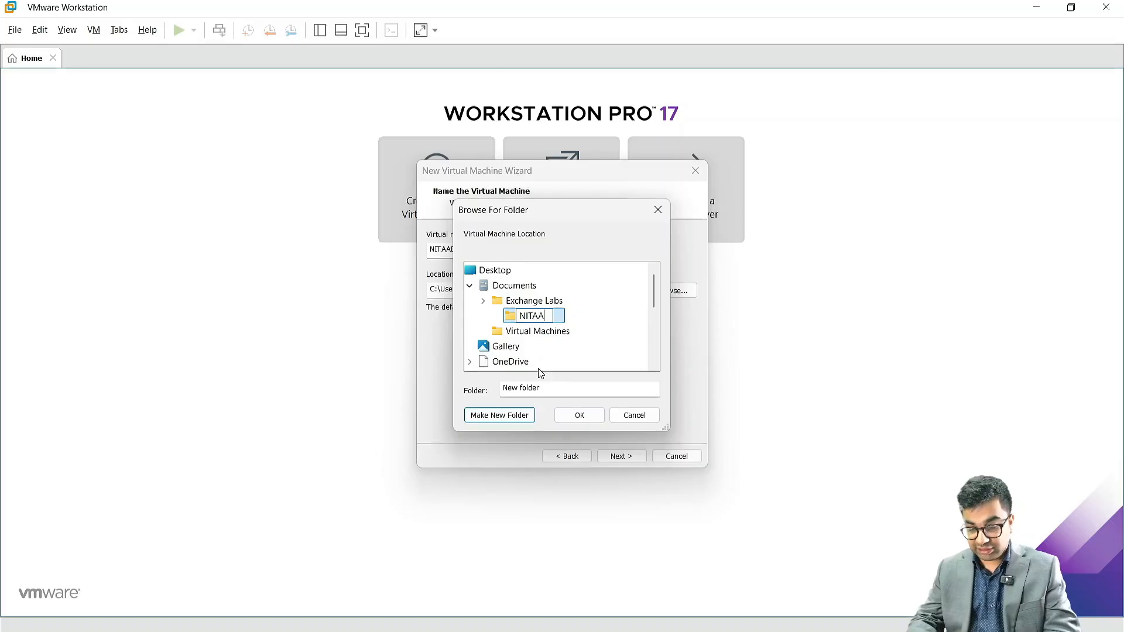
pyautogui.write('DDS01')
pyautogui.press('Return')
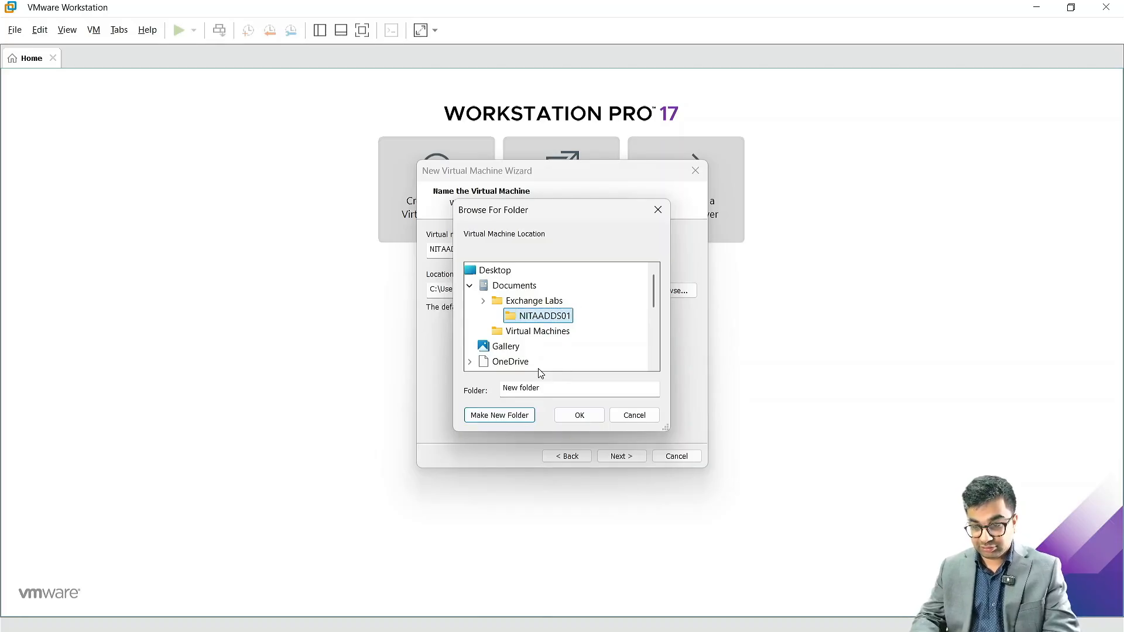
pyautogui.click(577, 416)
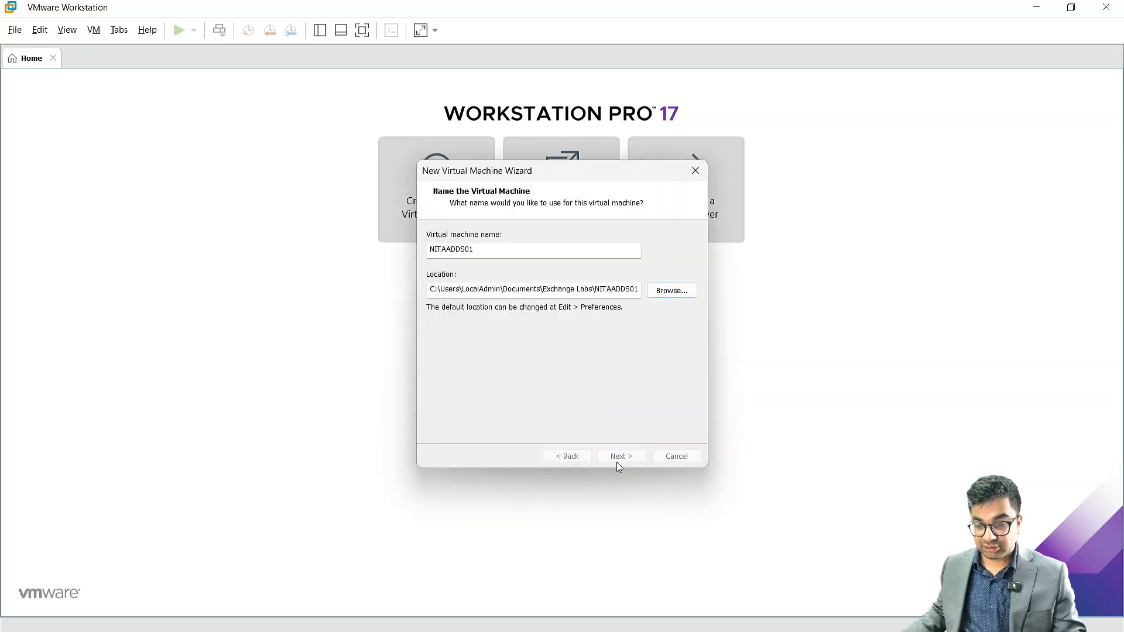
pyautogui.click(616, 462)
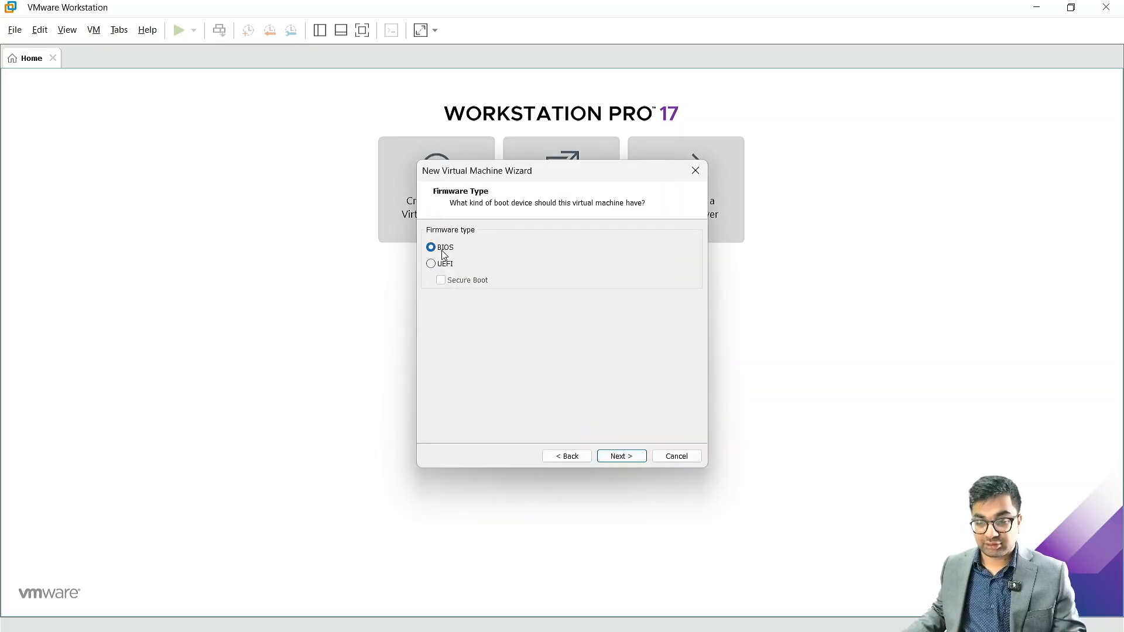
# Step: Keep BIOS firmware, one processor, NAT and LSI Logic SAS, and raise memory to 4096 MB
pyautogui.click(623, 460)
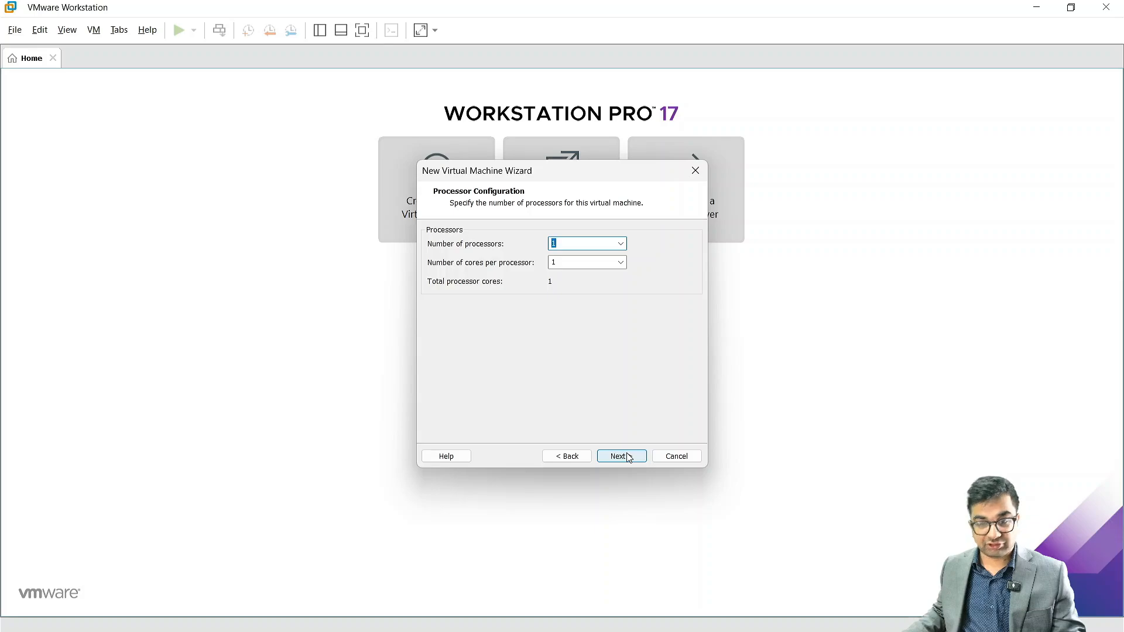
pyautogui.click(628, 457)
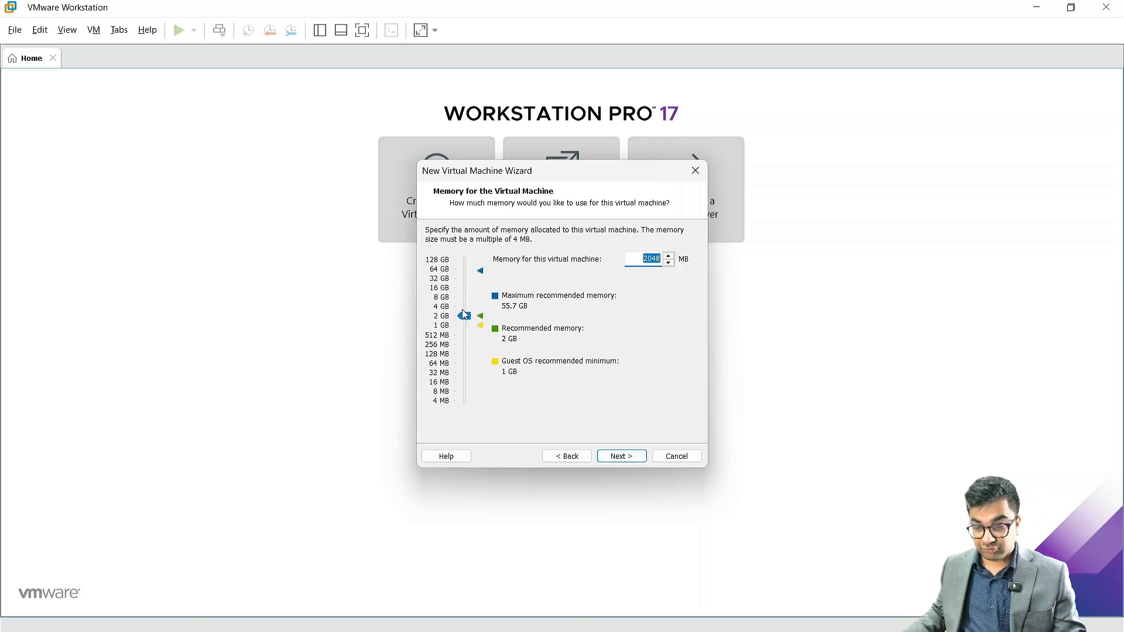
pyautogui.moveTo(464, 315); pyautogui.dragTo(464, 306)
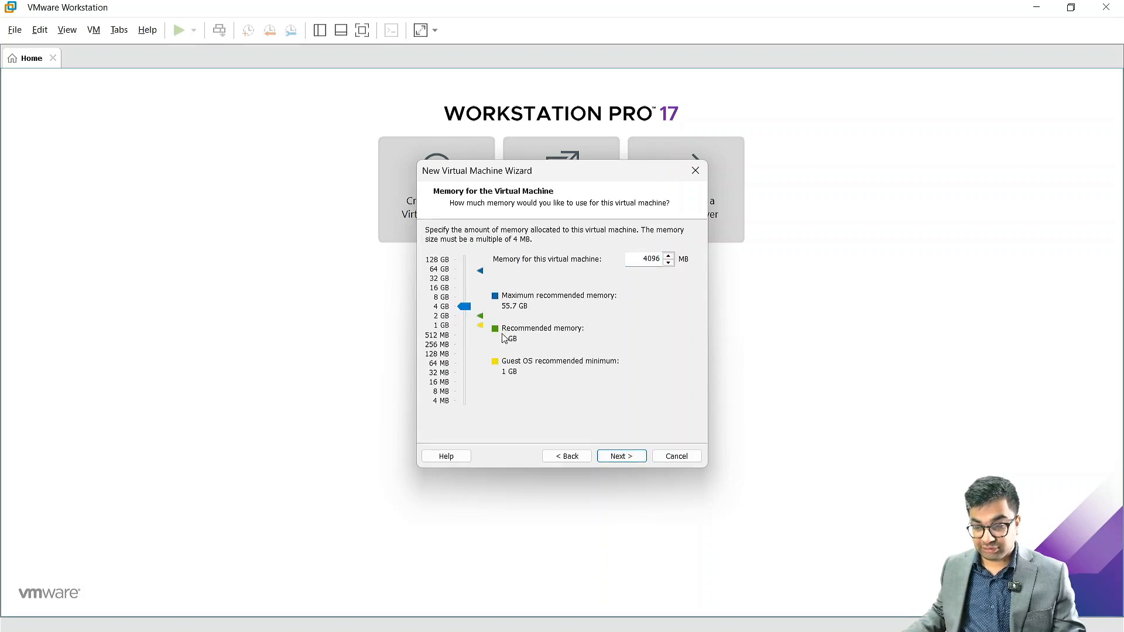
pyautogui.click(632, 458)
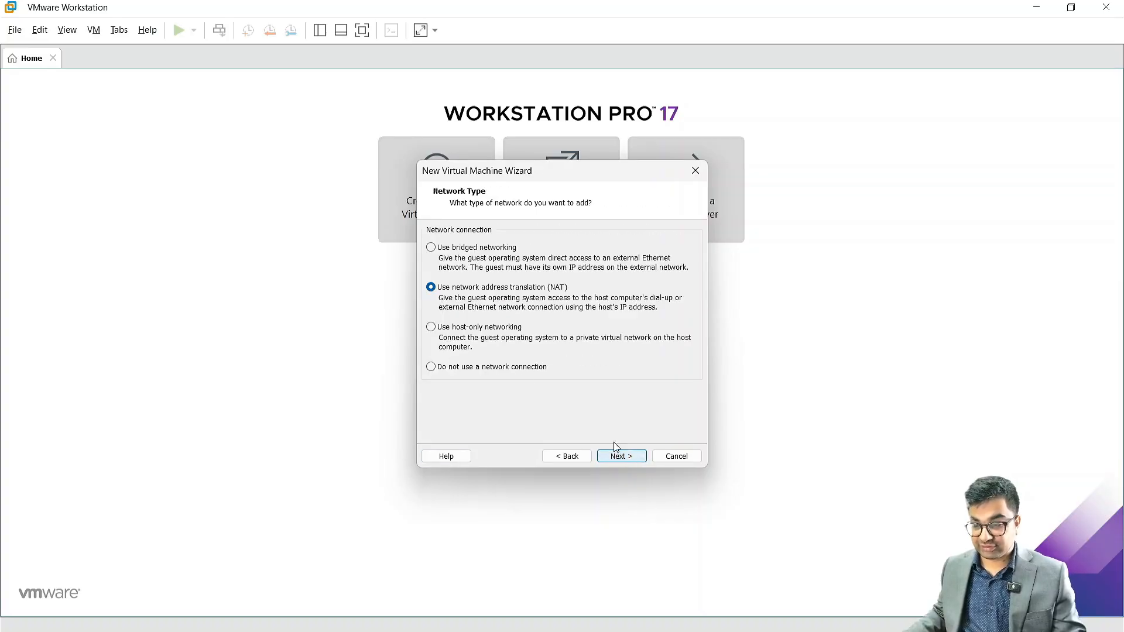
pyautogui.click(611, 457)
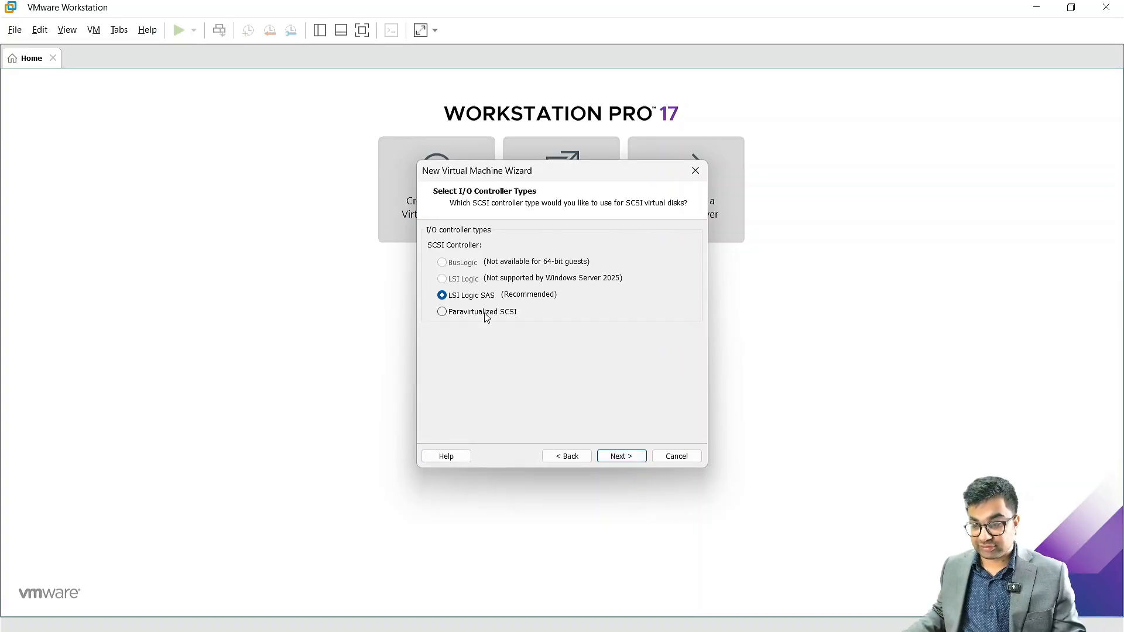
pyautogui.click(615, 455)
# Step: Create a new 320 GB SCSI virtual disk stored as a single NITAADDS01.vmdk file, then finish
pyautogui.click(439, 261)
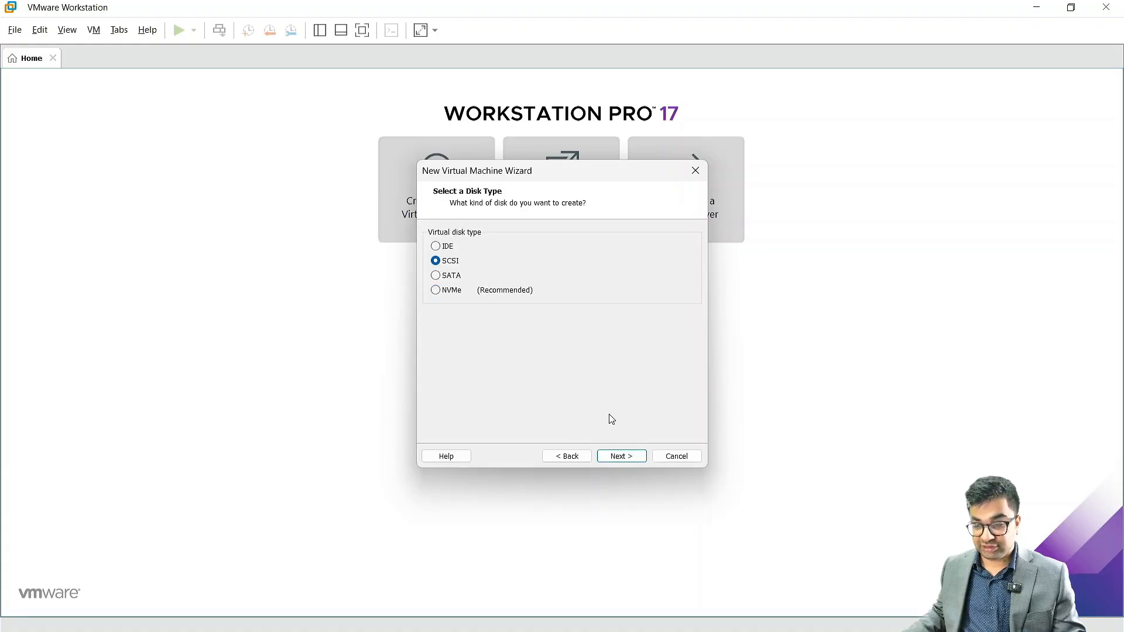
pyautogui.click(616, 456)
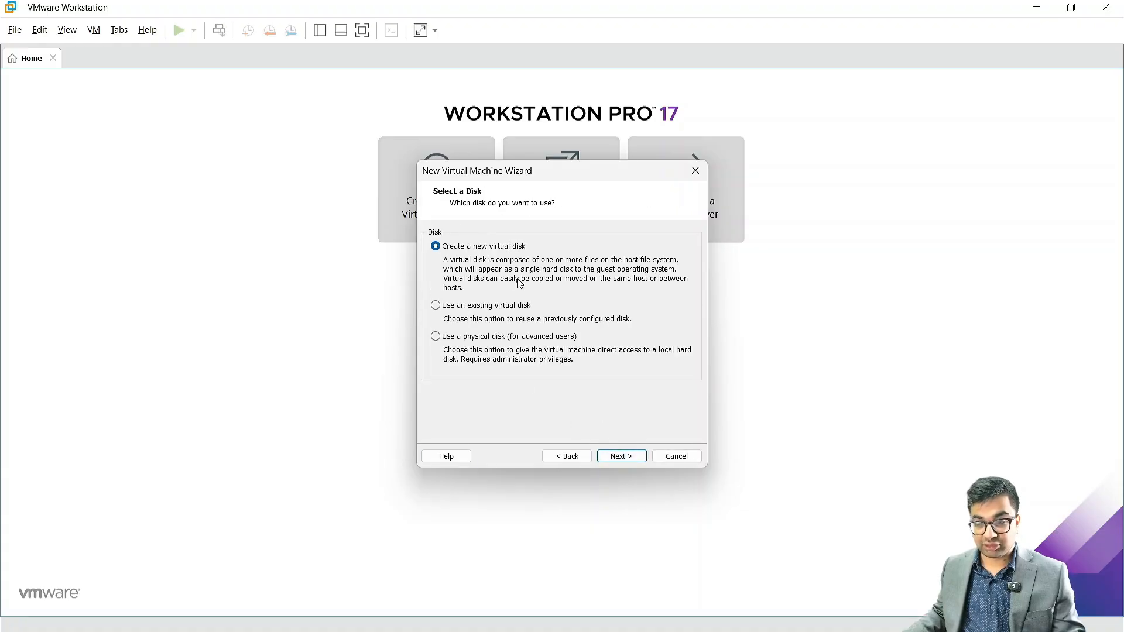
pyautogui.click(623, 456)
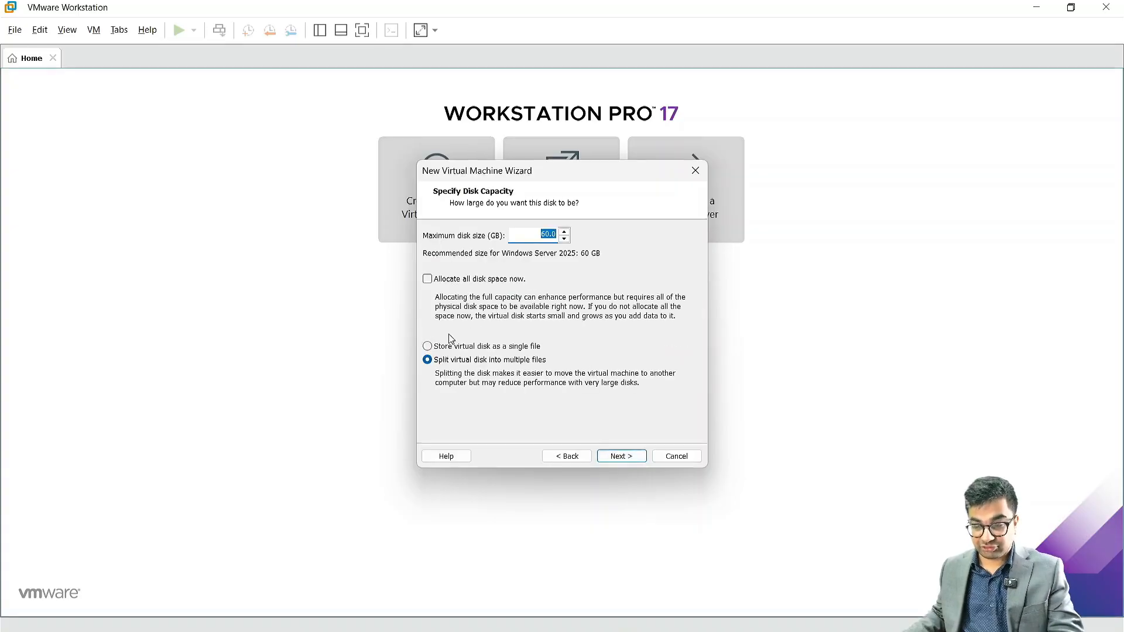
pyautogui.click(434, 347)
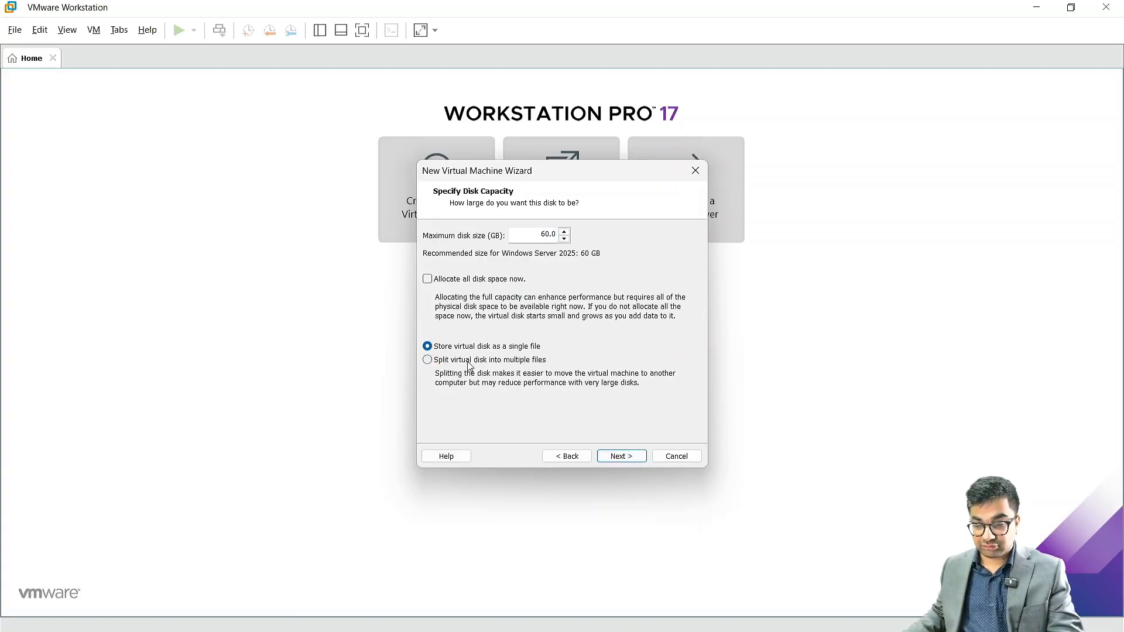
pyautogui.doubleClick(543, 234)
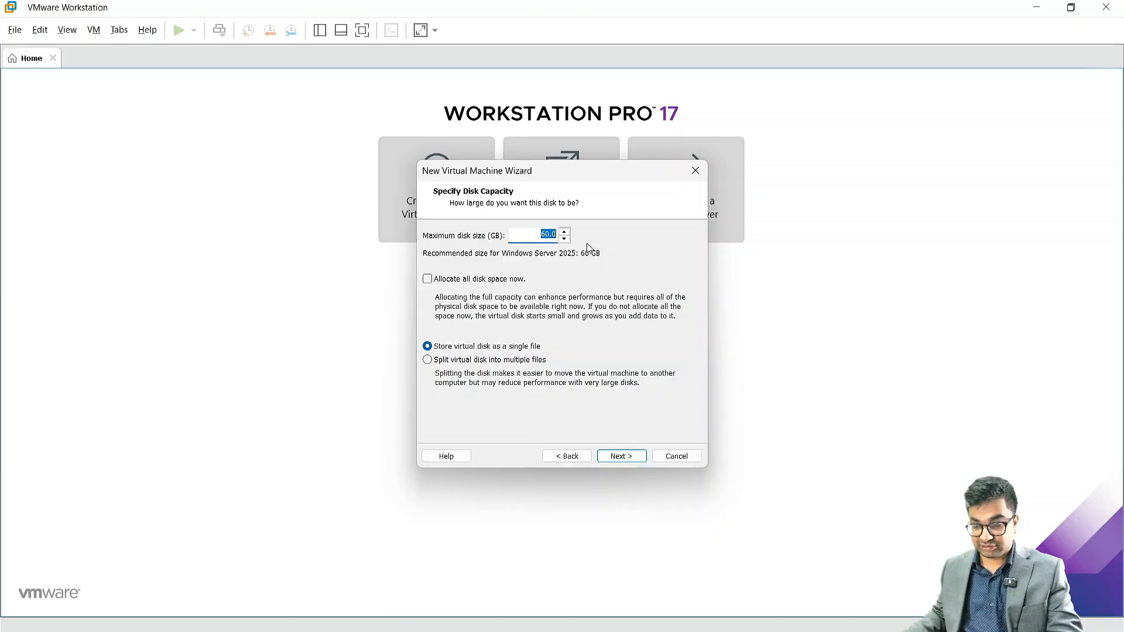
pyautogui.write('320')
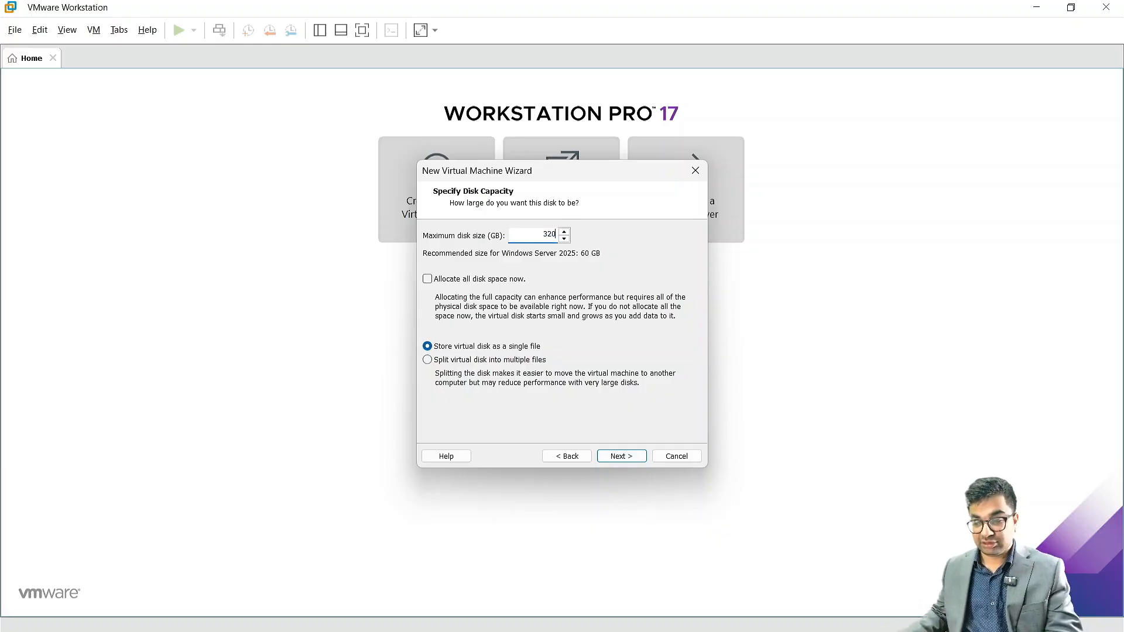
pyautogui.click(622, 457)
pyautogui.click(622, 457)
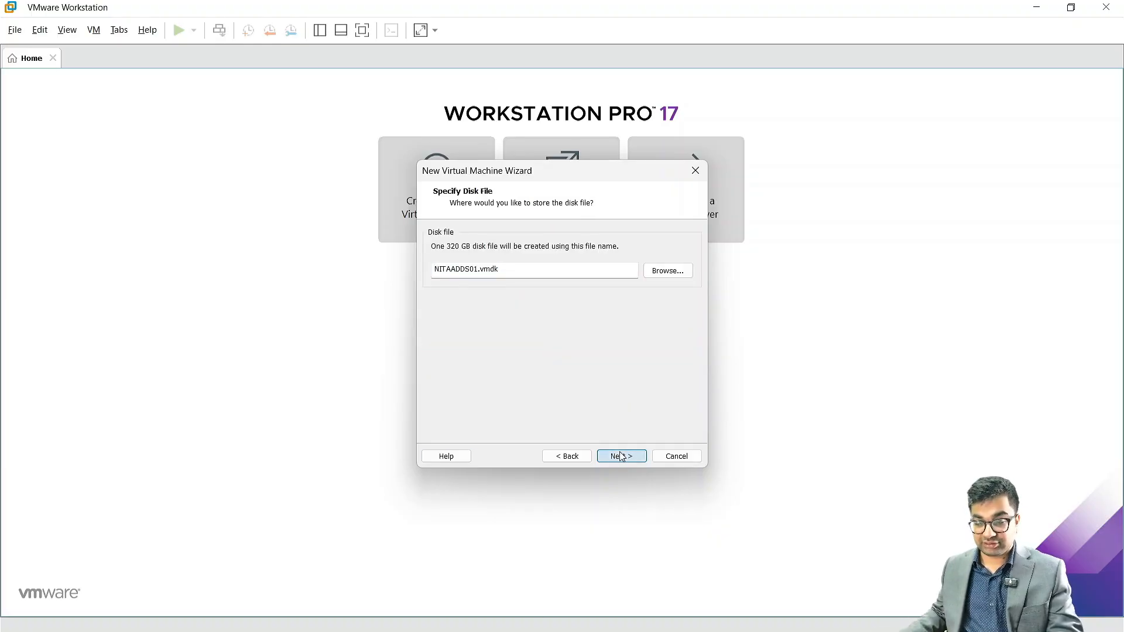
pyautogui.click(622, 458)
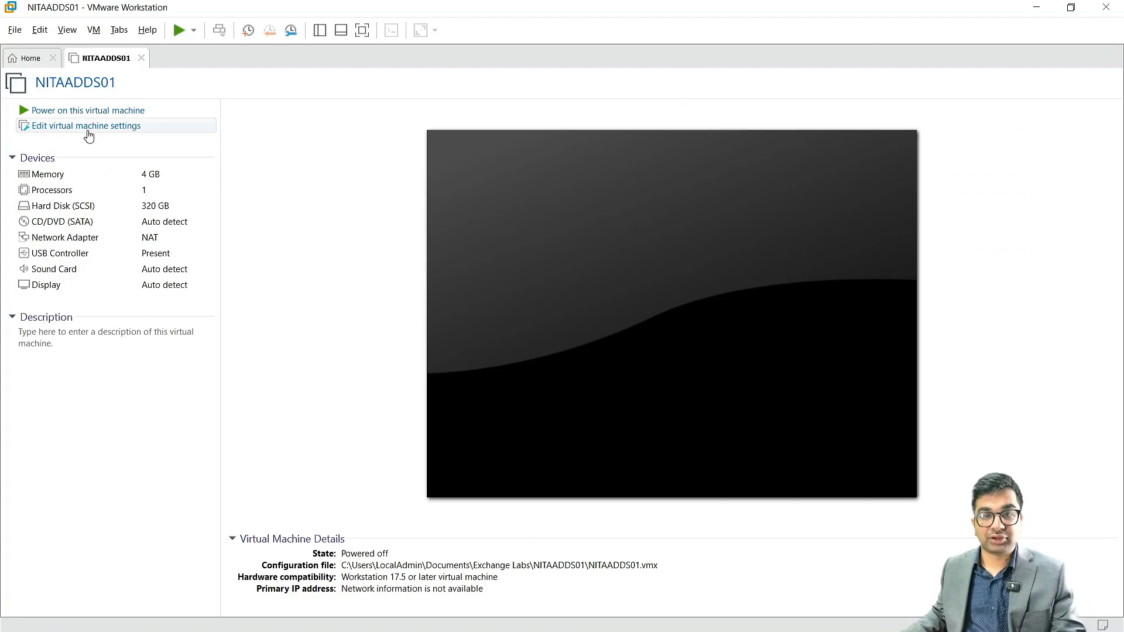
# Step: In the VM settings, switch the CD/DVD (SATA) drive to use an ISO image file
pyautogui.click(88, 135)
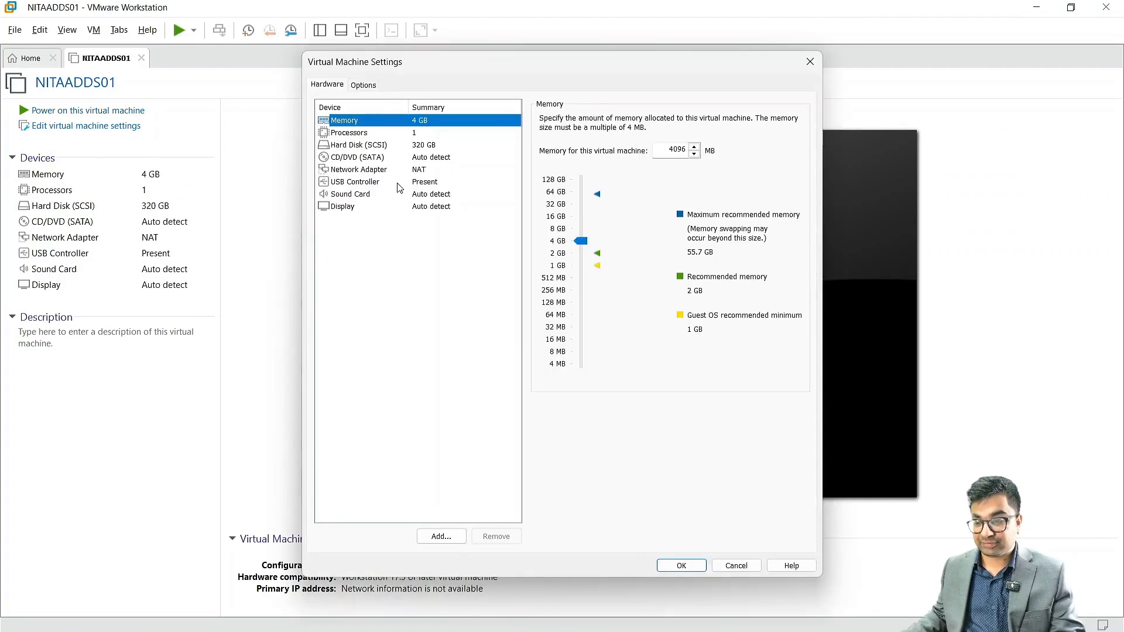
pyautogui.click(424, 158)
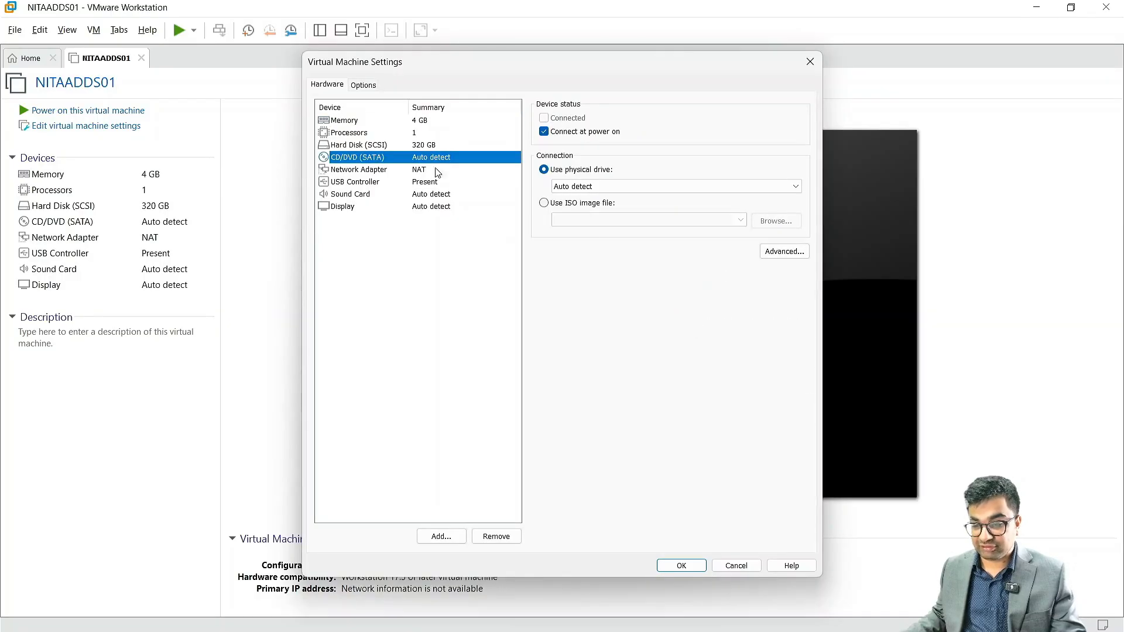
pyautogui.click(544, 203)
pyautogui.click(765, 222)
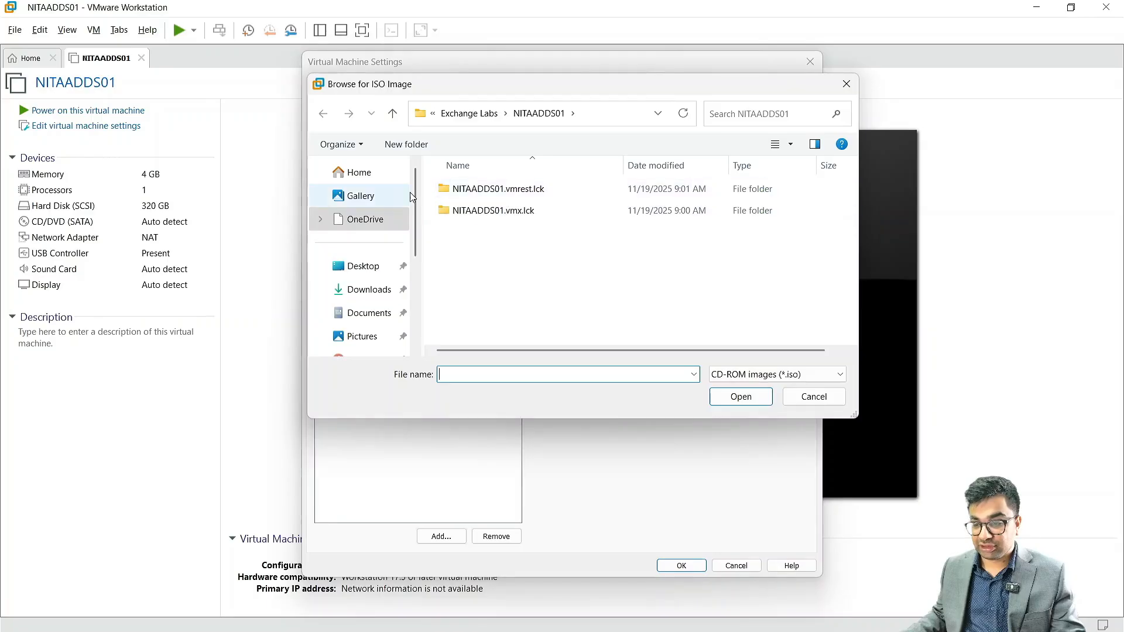
# Step: Select Microsoft Windows Server 2025.iso from C:\Labs\ISOs and apply the CD/DVD settings
pyautogui.scroll(-3, 363, 275)
pyautogui.click(359, 284)
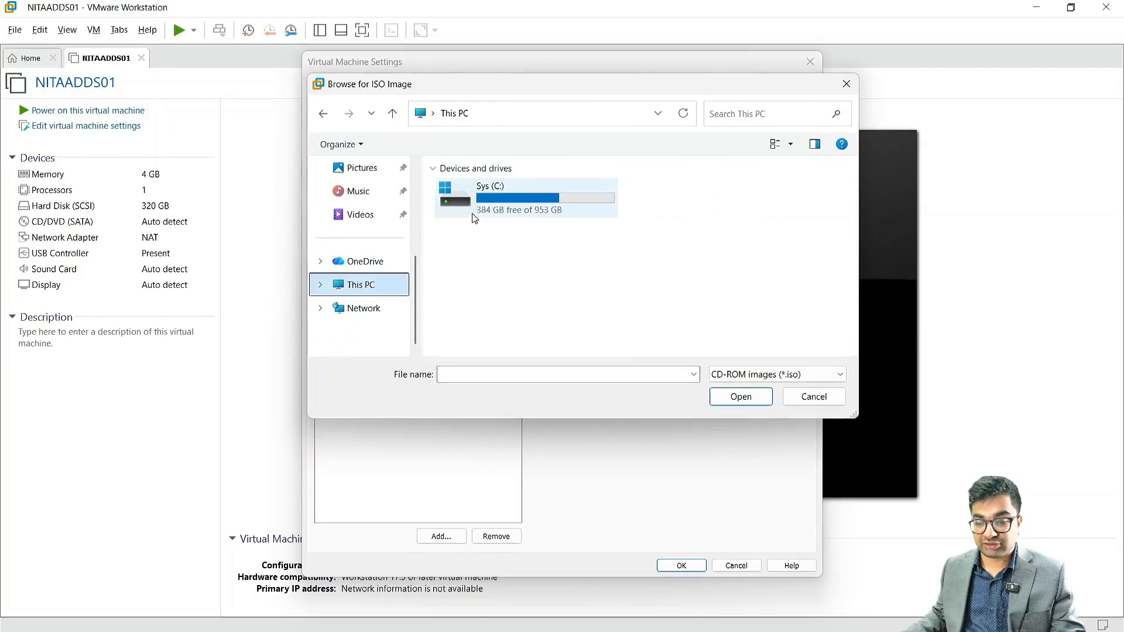
pyautogui.doubleClick(474, 218)
pyautogui.doubleClick(469, 254)
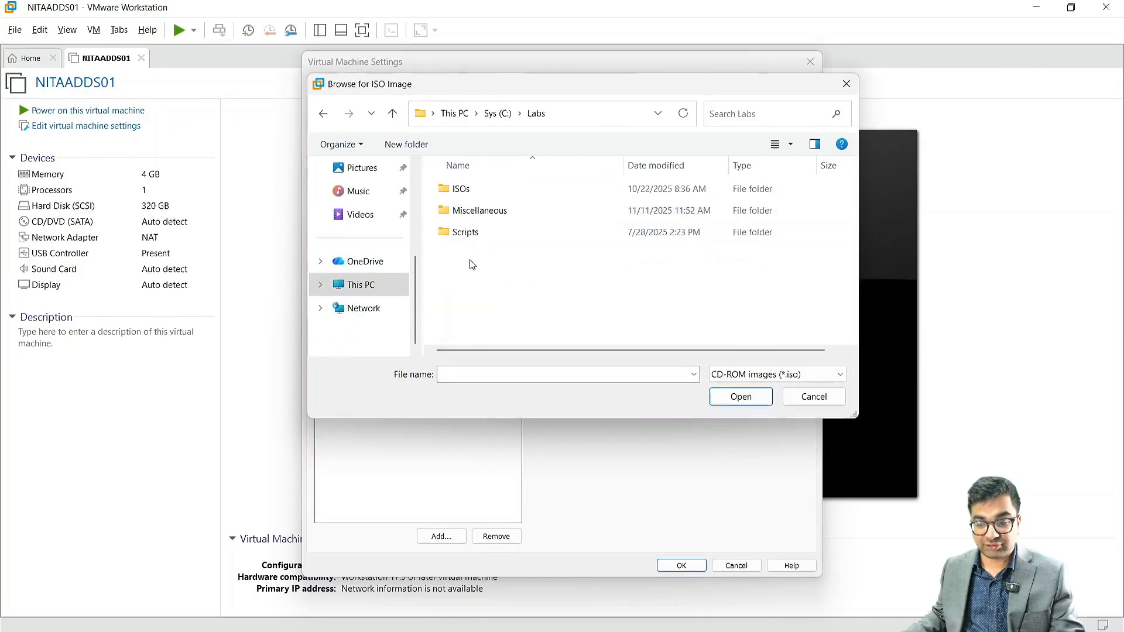
pyautogui.doubleClick(476, 188)
pyautogui.scroll(-3, 518, 319)
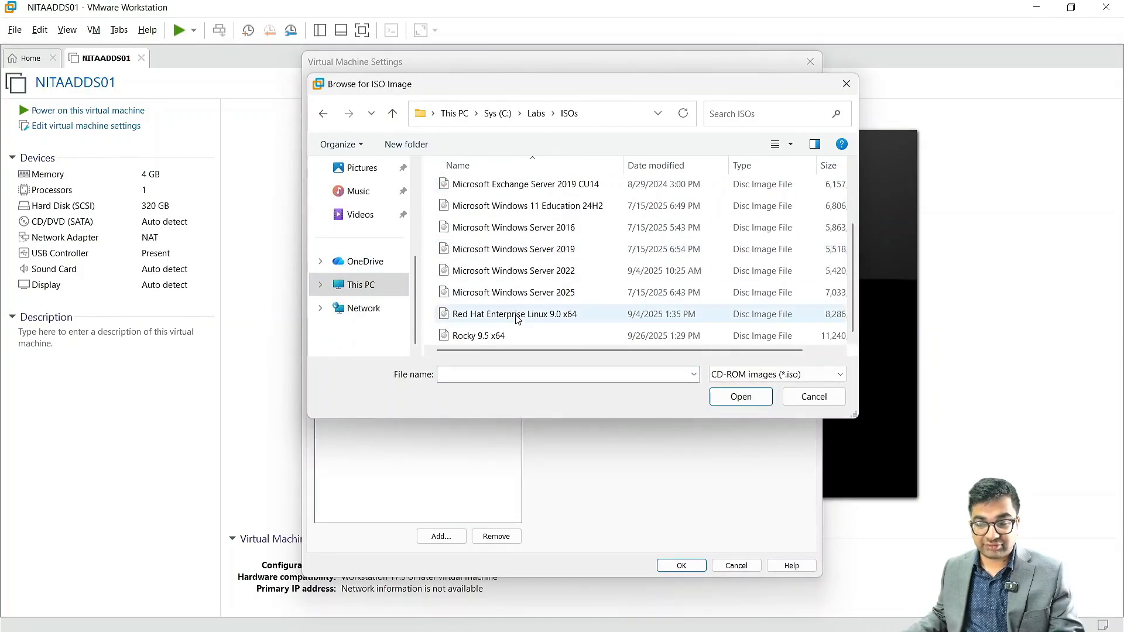
pyautogui.click(517, 293)
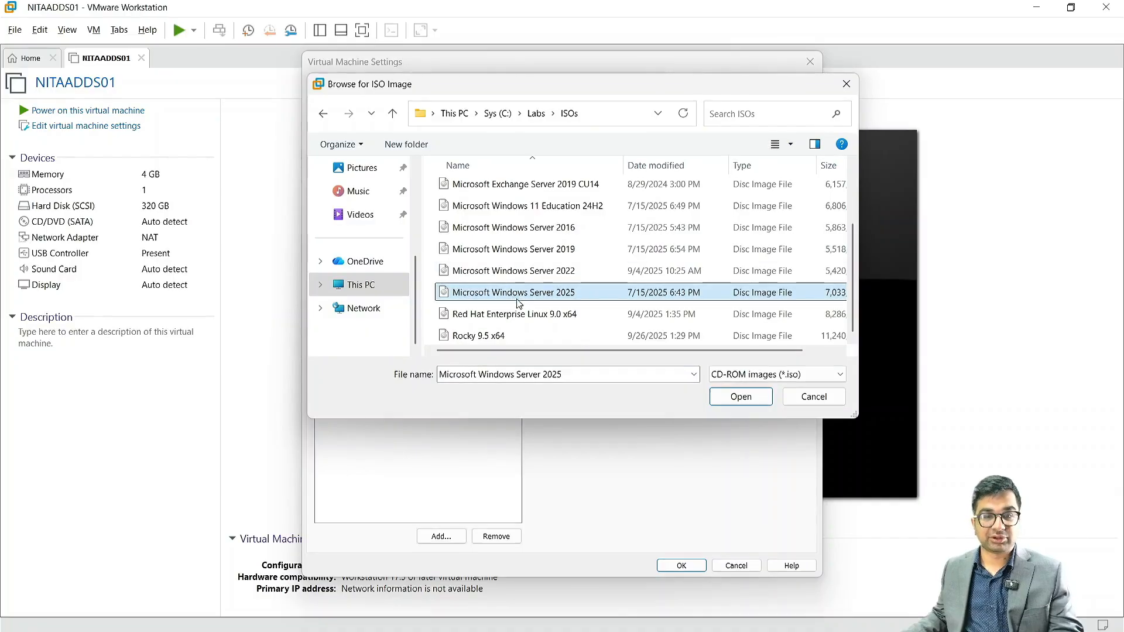
pyautogui.click(741, 397)
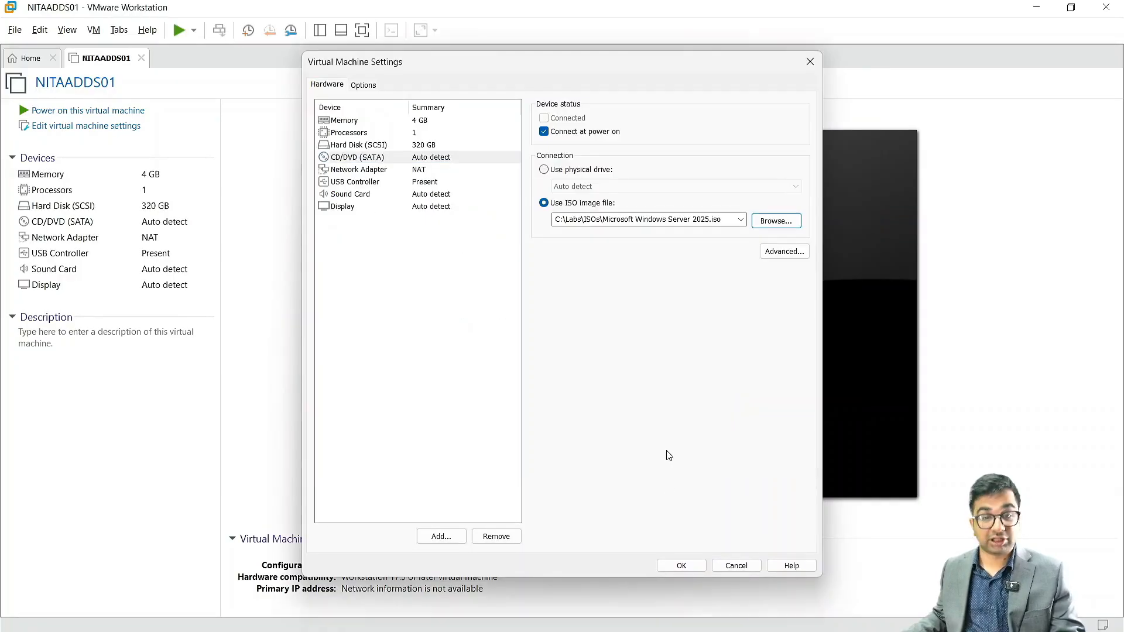
pyautogui.click(675, 566)
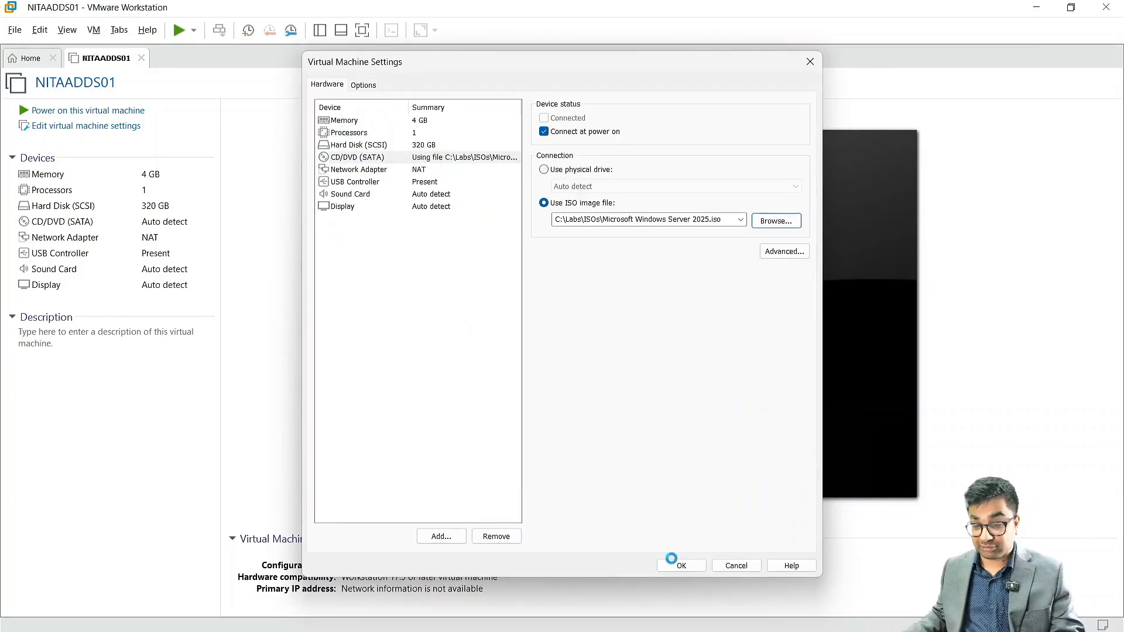
# Step: Power on NITAADDS01 and give the VM input focus so it boots into Windows Server Setup
pyautogui.click(112, 112)
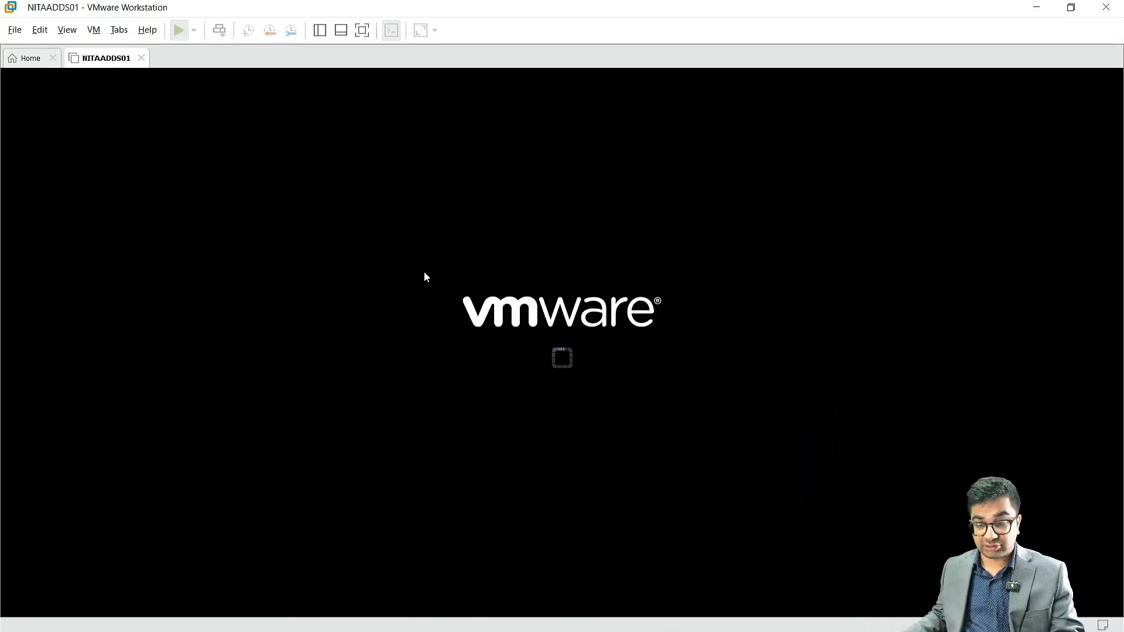
pyautogui.click(551, 403)
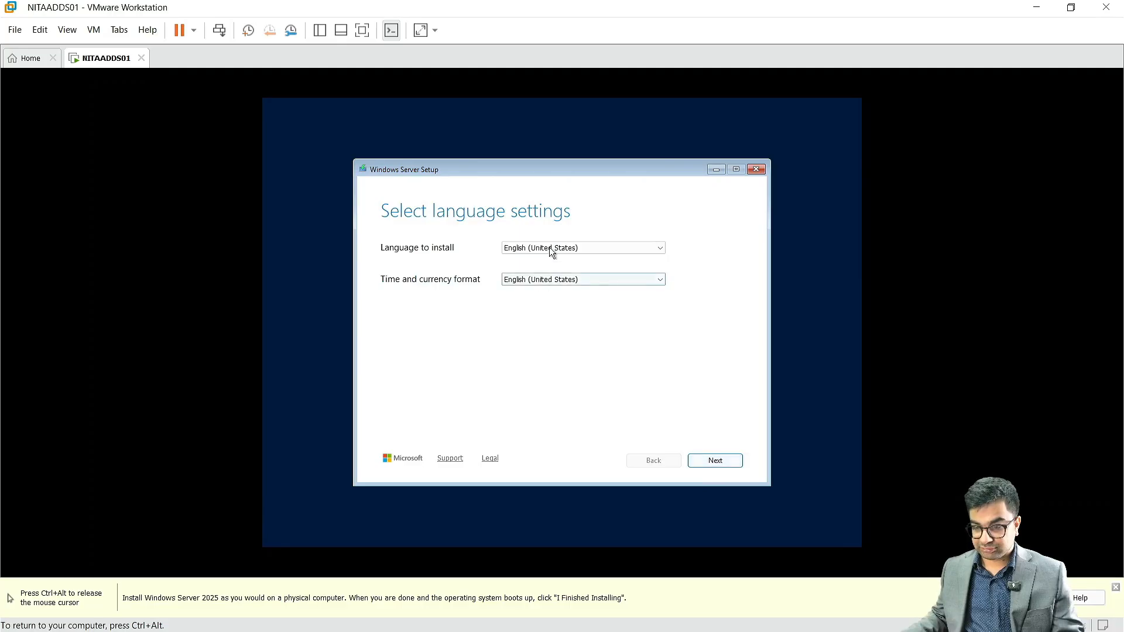
# Step: Keep English (United States) and the US keyboard, and agree that everything will be deleted
pyautogui.click(715, 461)
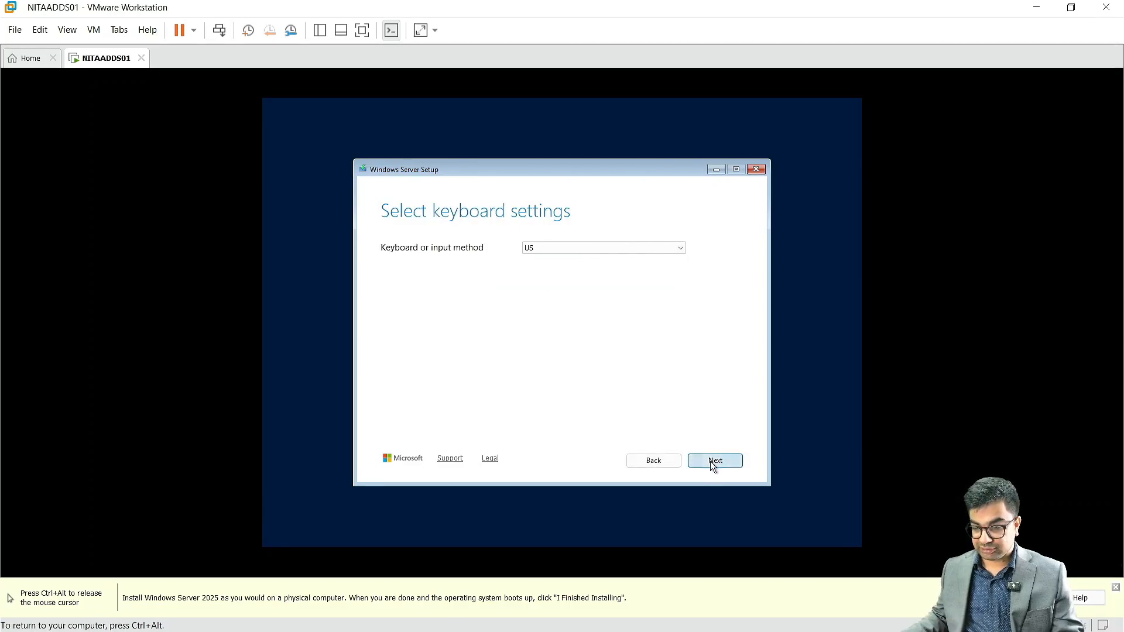
pyautogui.click(713, 462)
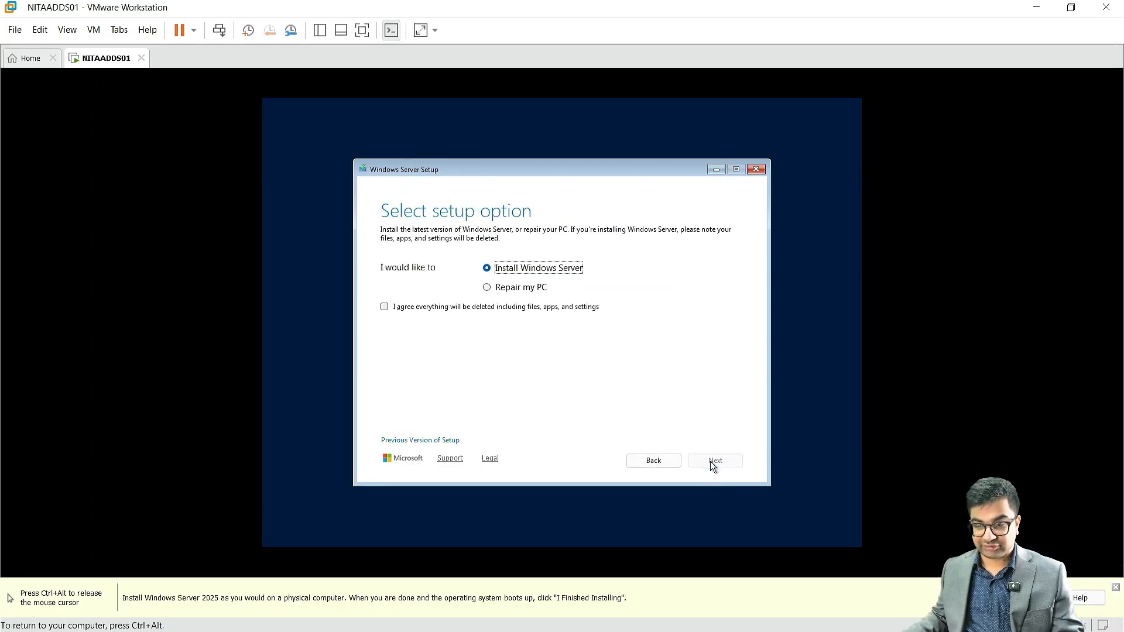
pyautogui.click(448, 310)
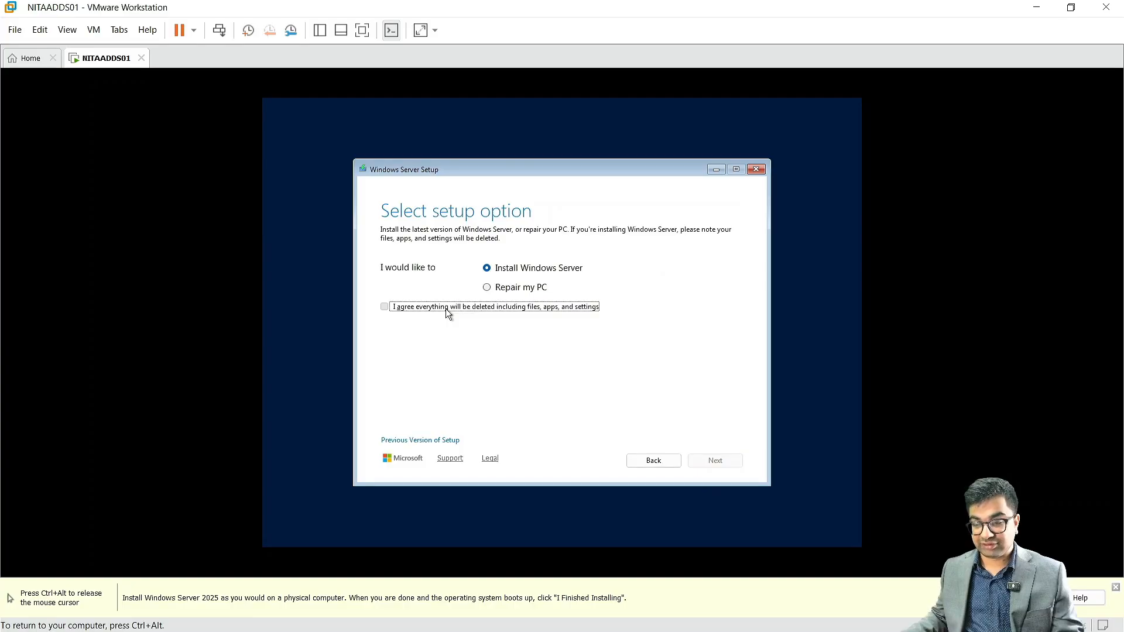
pyautogui.click(445, 308)
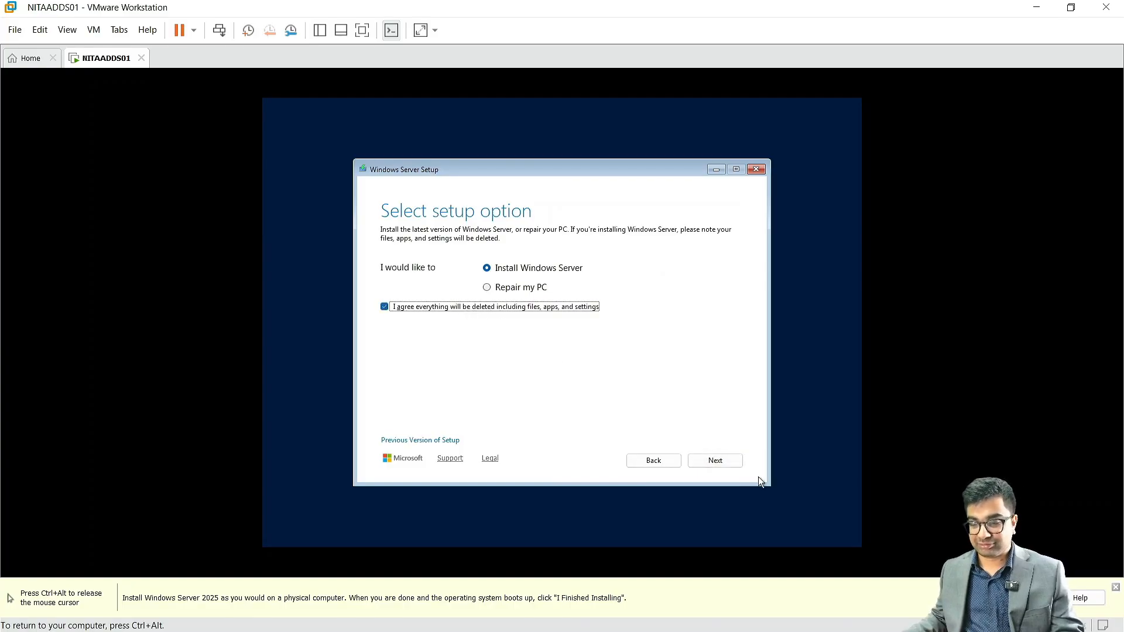
pyautogui.click(715, 460)
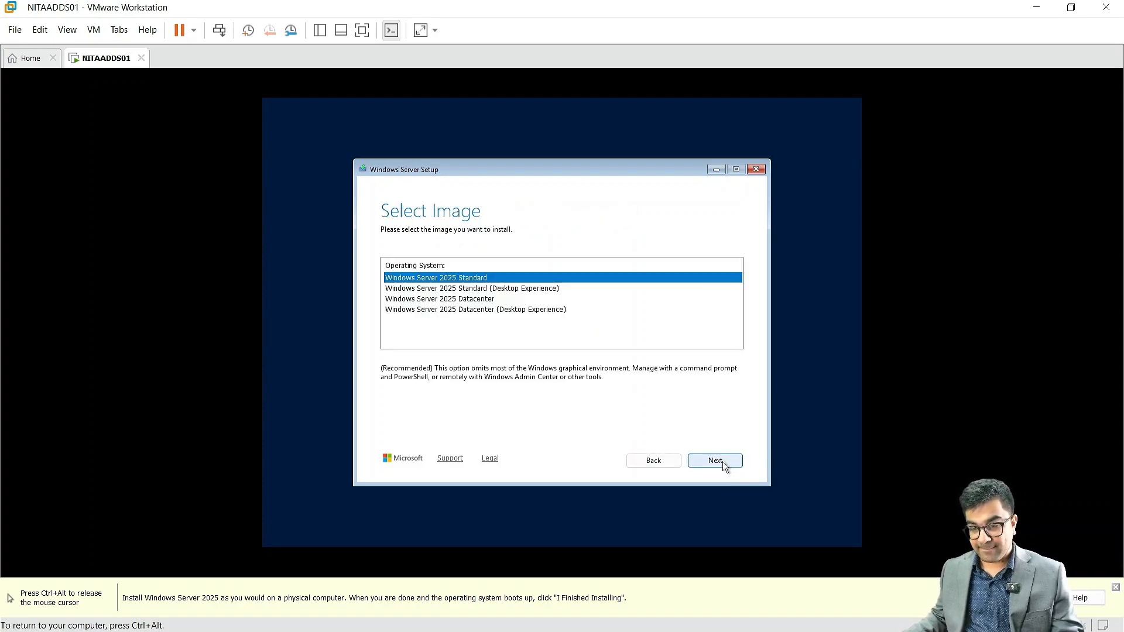
# Step: Choose the Windows Server 2025 Datacenter (Desktop Experience) image and continue
pyautogui.click(485, 310)
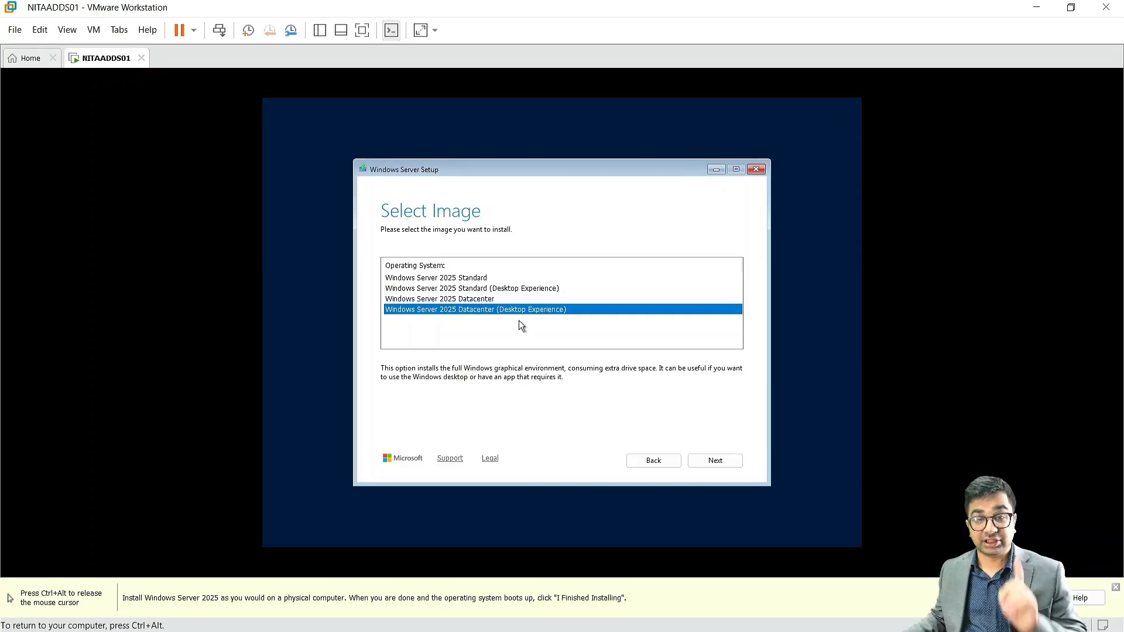
pyautogui.click(445, 279)
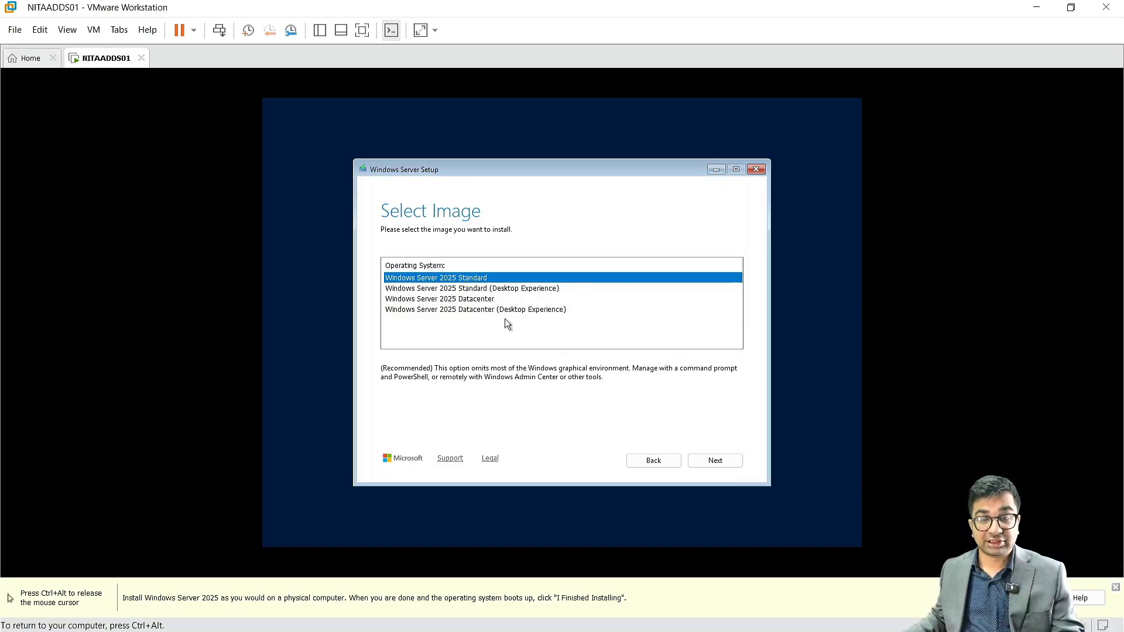
pyautogui.click(487, 310)
pyautogui.click(734, 461)
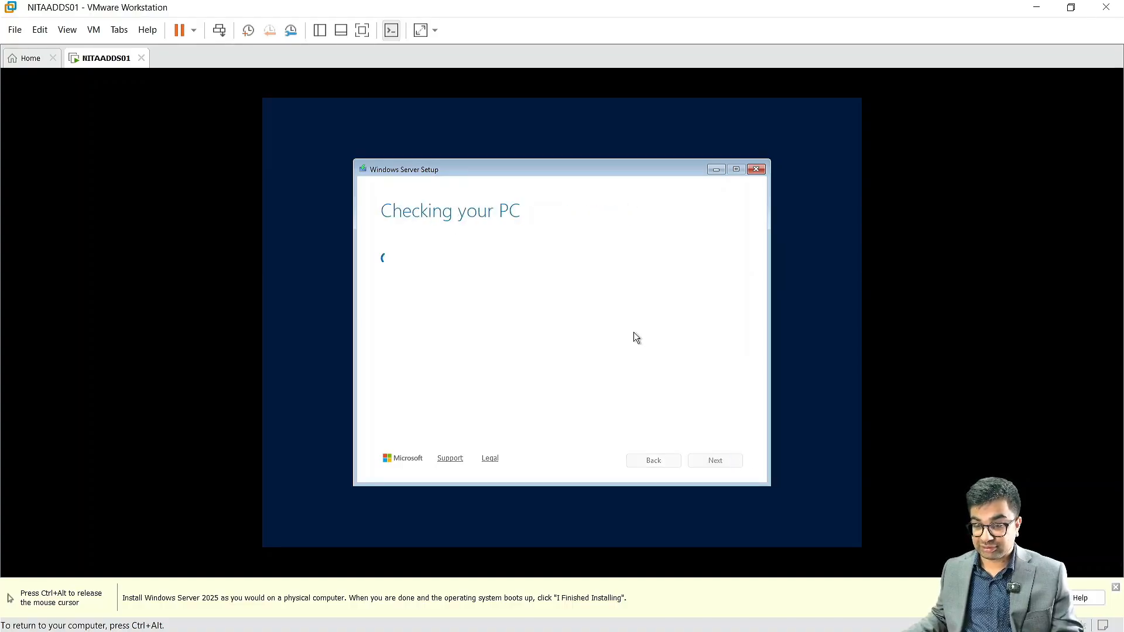
# Step: Accept the licence, target Disk 0's 320 GB unallocated space and start the installation
pyautogui.click(715, 460)
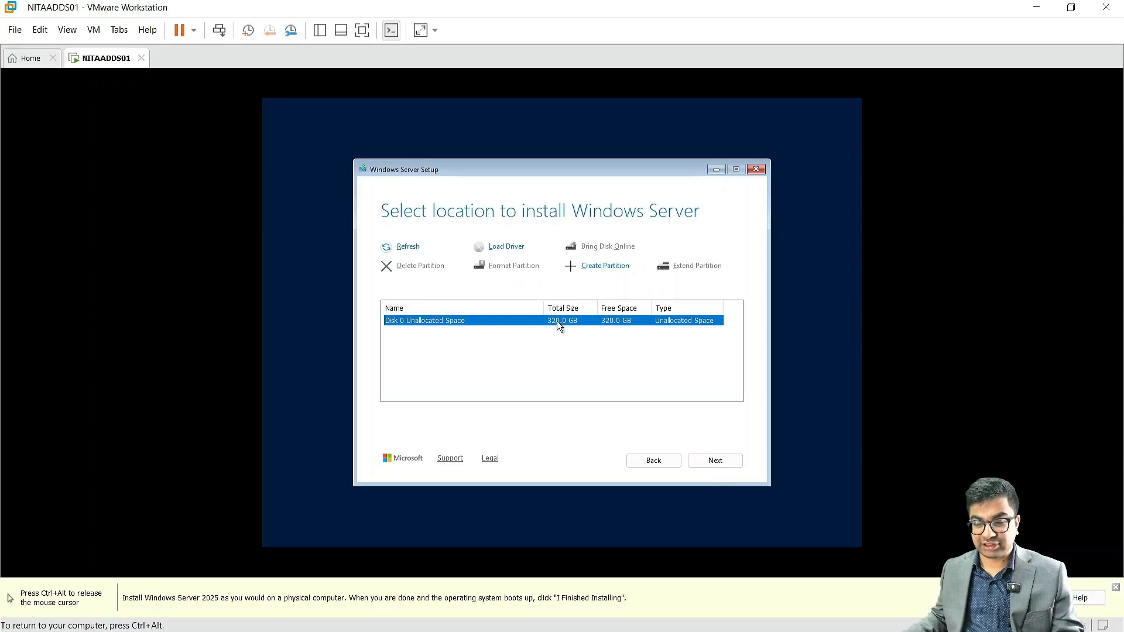
pyautogui.click(717, 461)
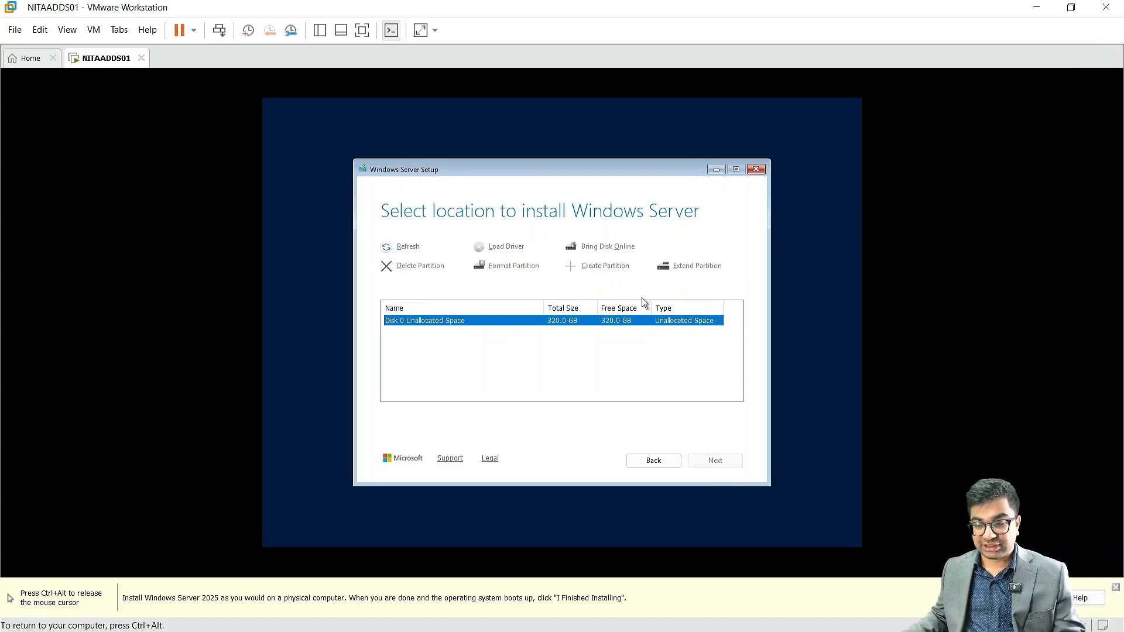
pyautogui.click(714, 461)
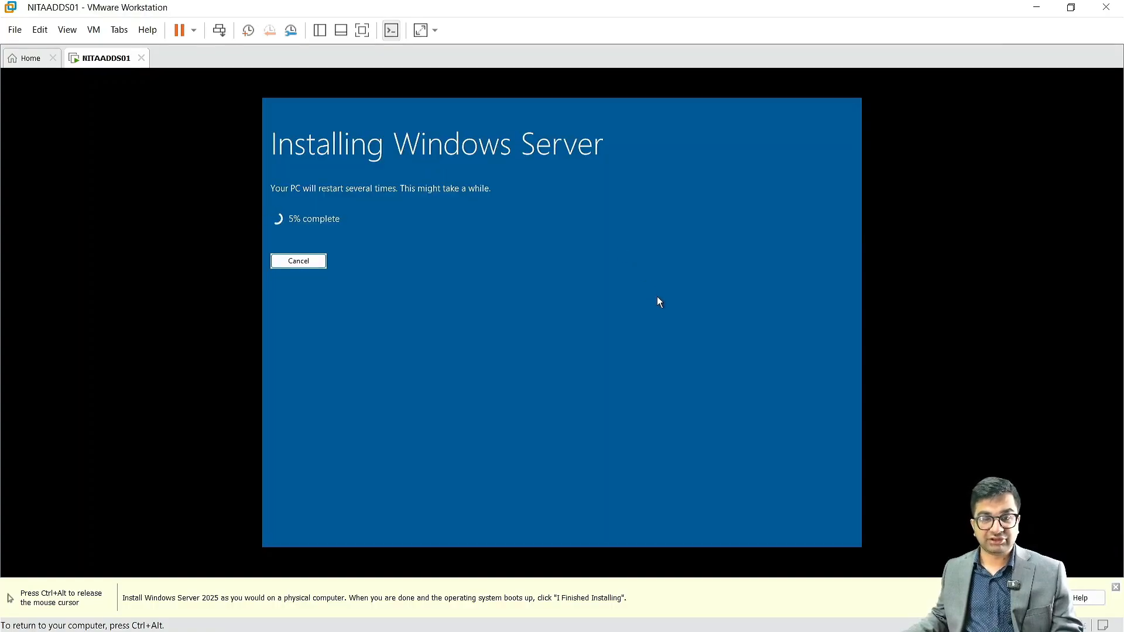
pyautogui.hotkey('ctrl', 'alt')
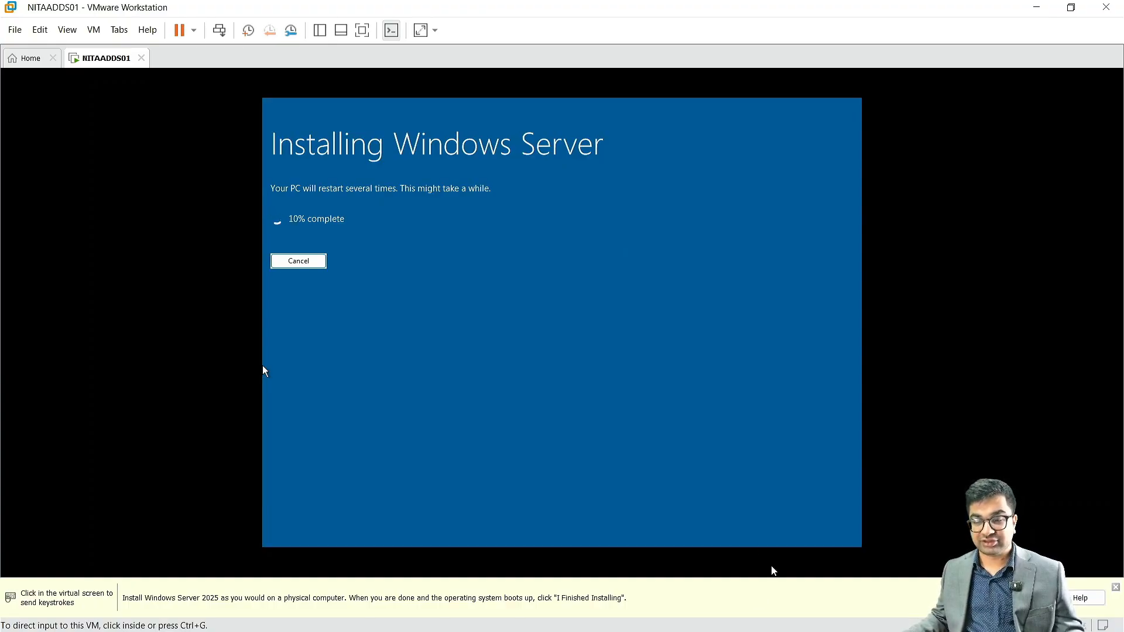
pyautogui.click(264, 370)
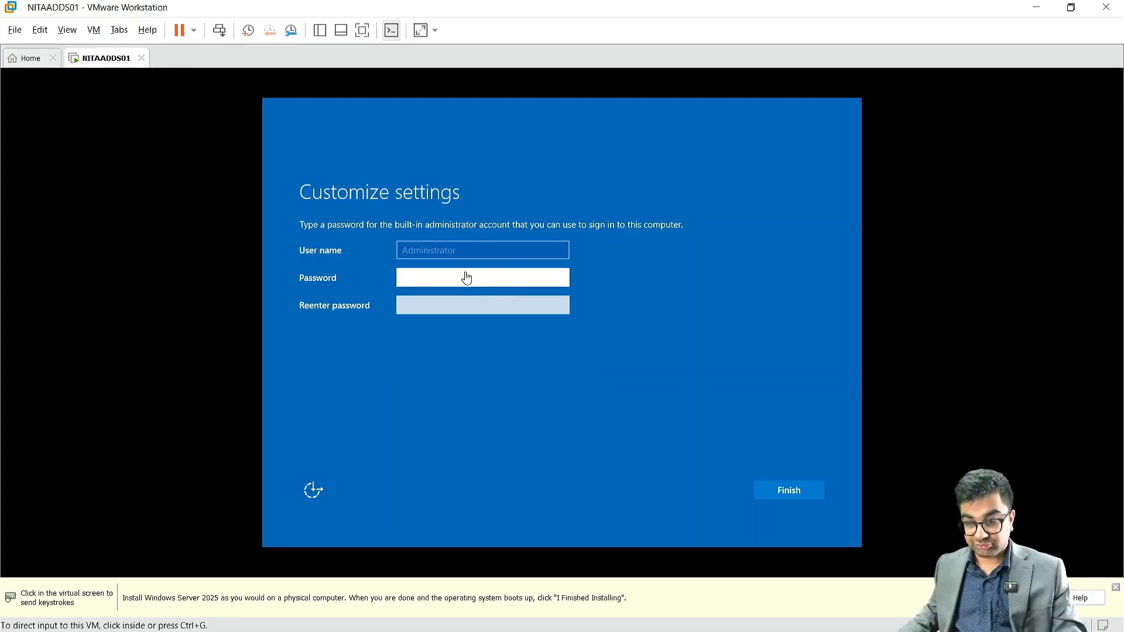
# Step: Enter and confirm the built-in Administrator password, then finish the initial settings
pyautogui.click(462, 277)
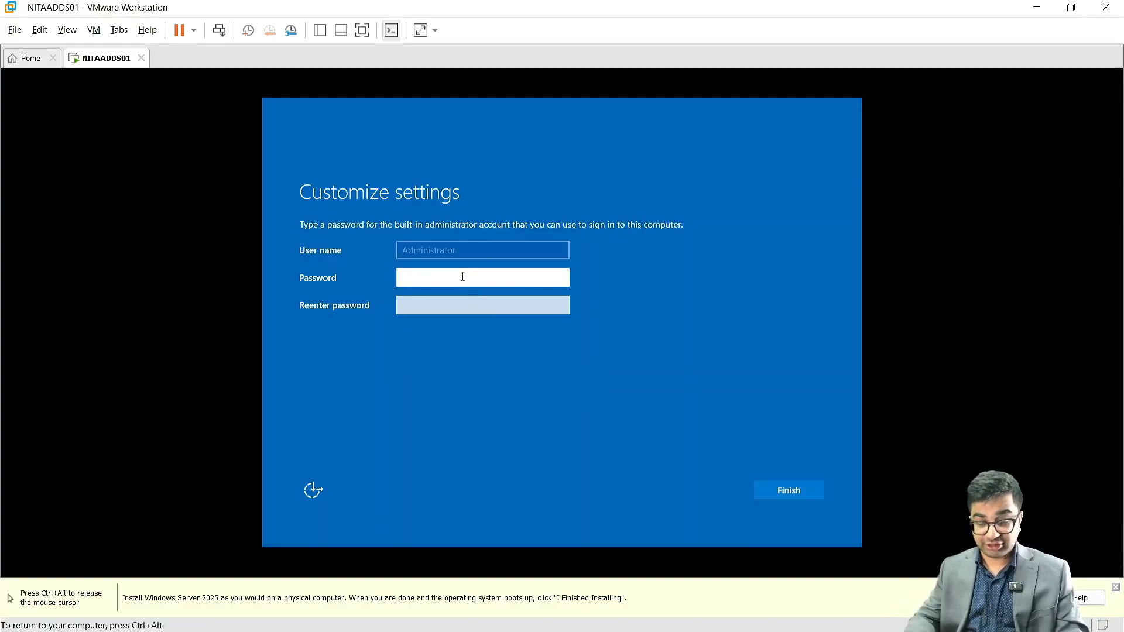
pyautogui.write('•••')
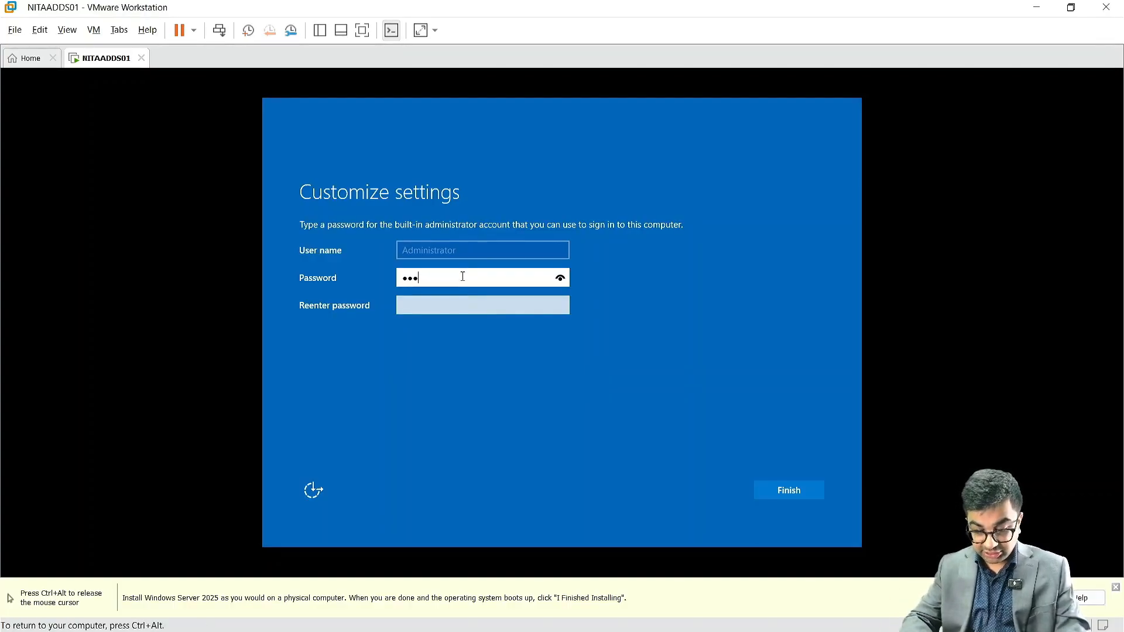
pyautogui.press('Tab')
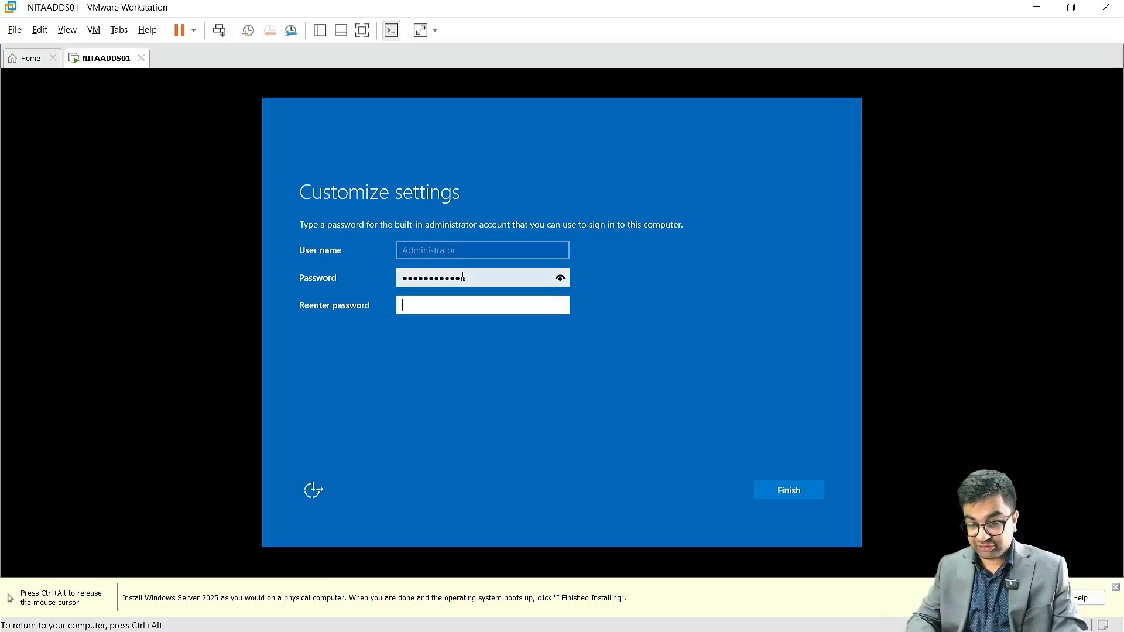
pyautogui.write('•••••••••••')
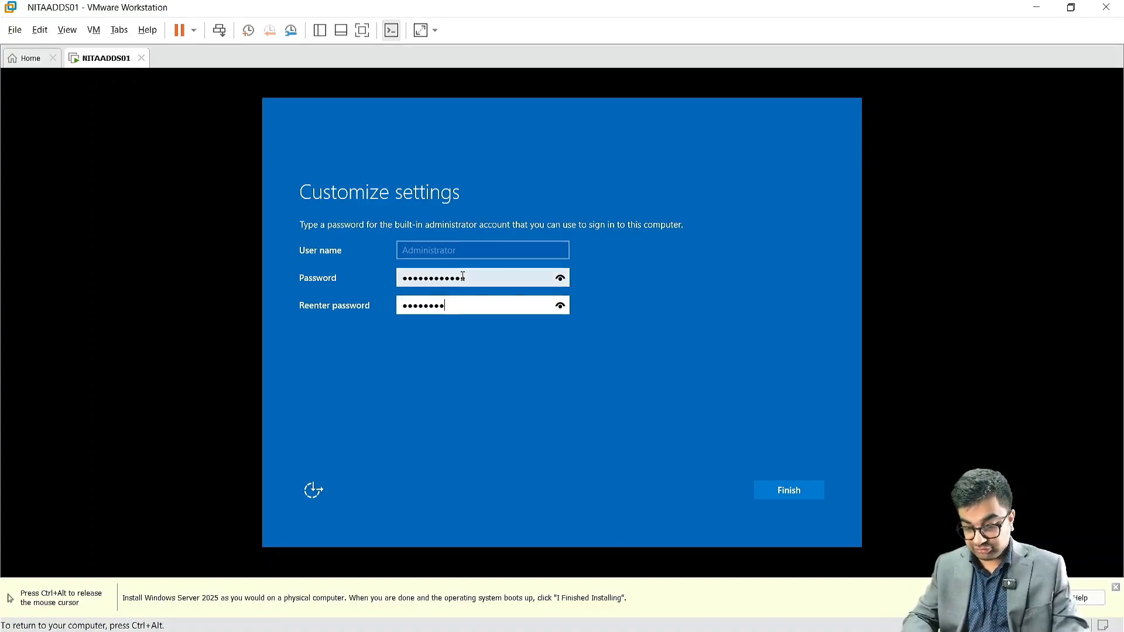
pyautogui.press('Return')
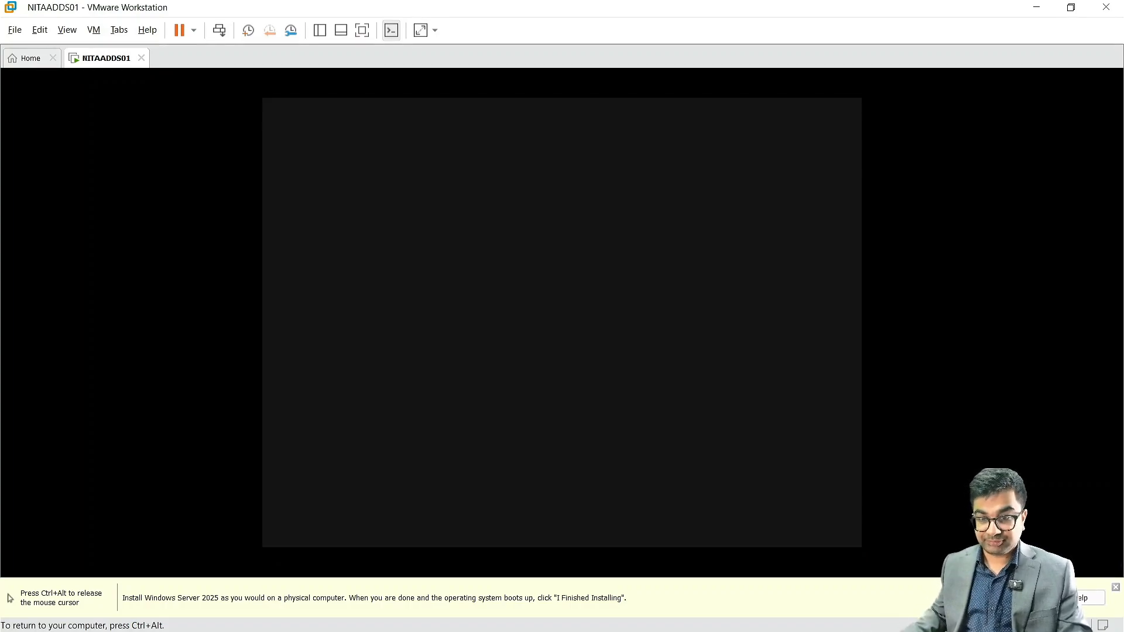
# Step: Send Ctrl+Alt+Del to the guest from the toolbar to get past the lock screen
pyautogui.hotkey('ctrl', 'alt')
pyautogui.click(313, 116)
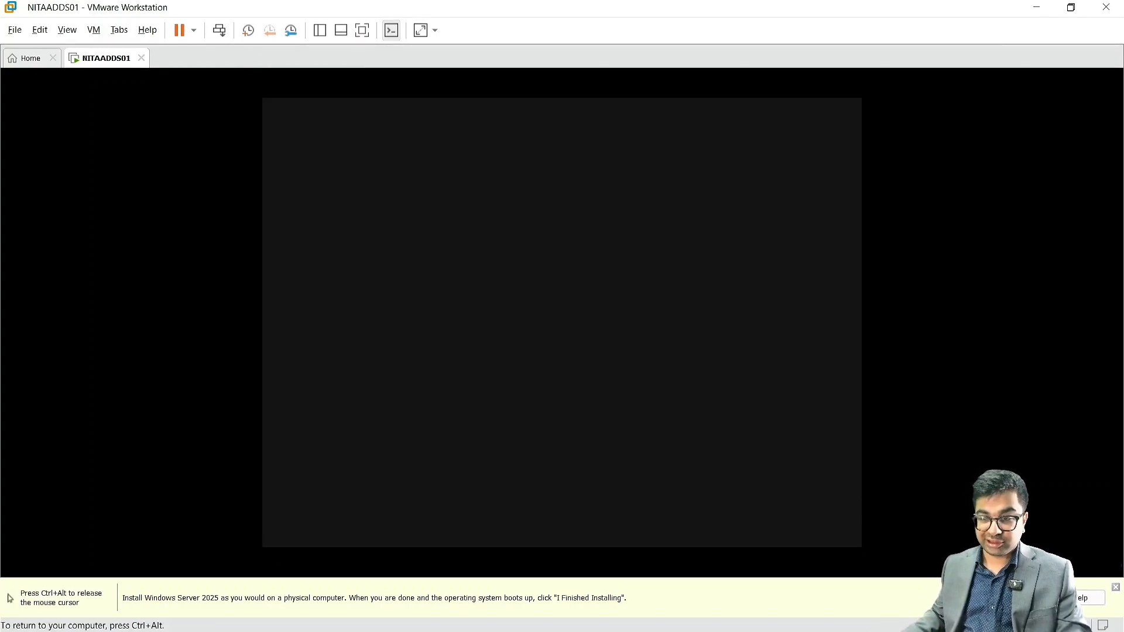
pyautogui.hotkey('ctrl', 'alt')
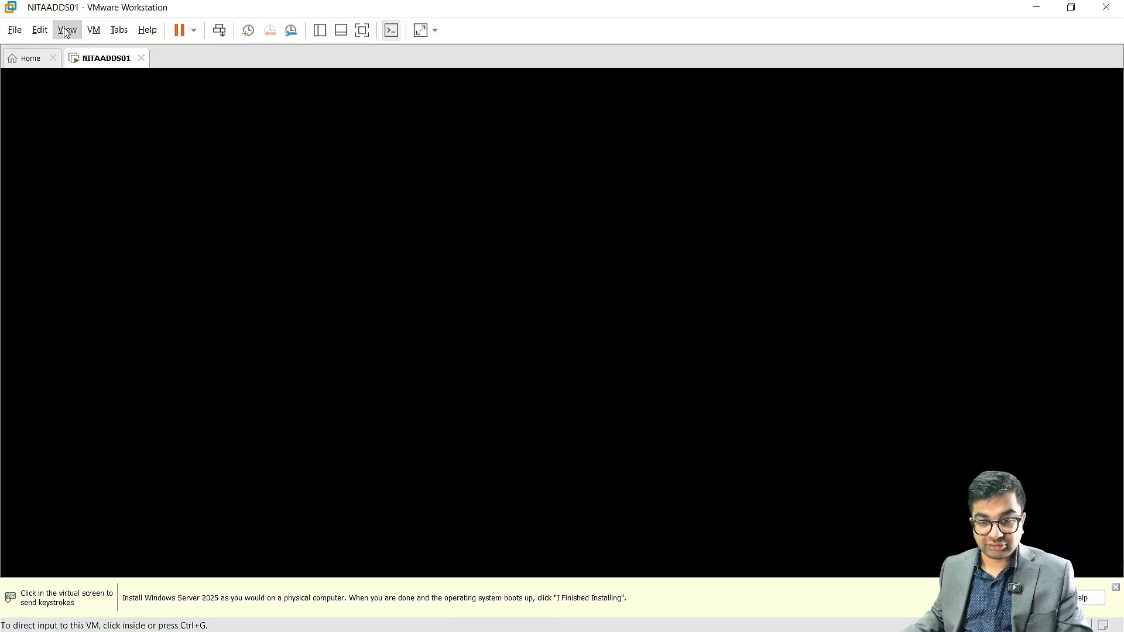
pyautogui.click(91, 32)
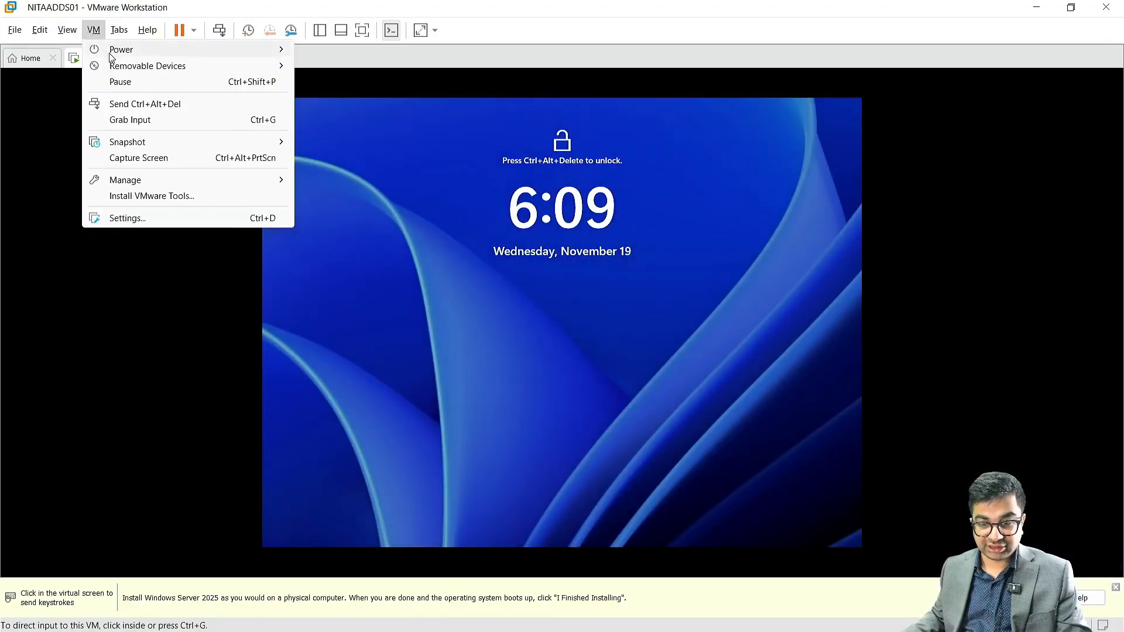
pyautogui.click(495, 256)
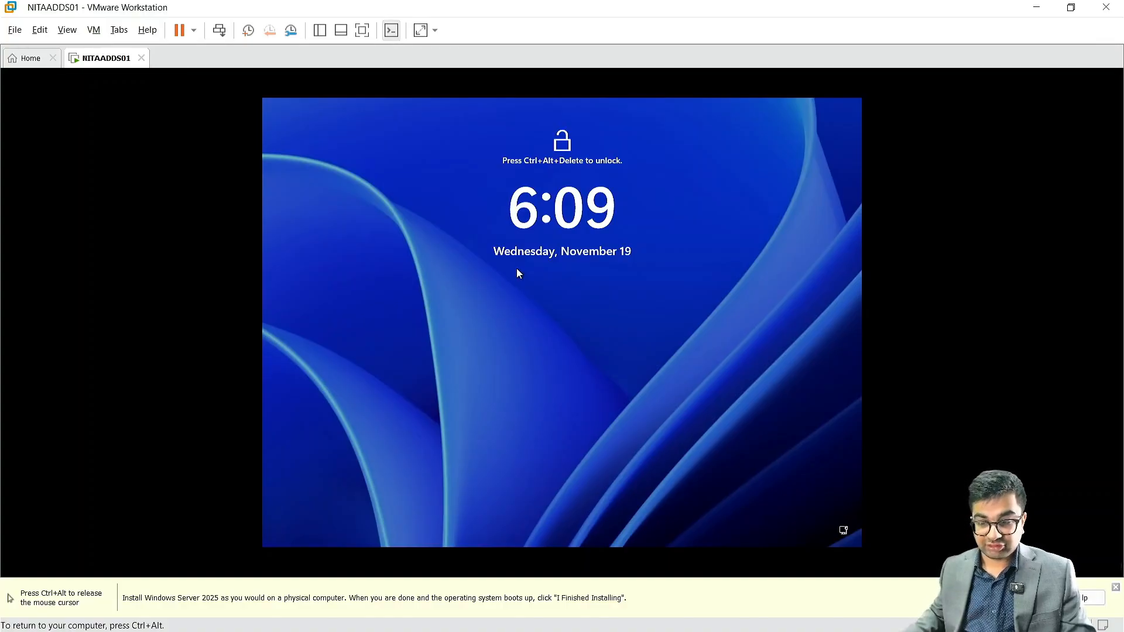
pyautogui.hotkey('ctrl', 'alt')
pyautogui.click(220, 31)
# Step: Enter the Administrator password on the sign-in screen and submit it
pyautogui.click(537, 275)
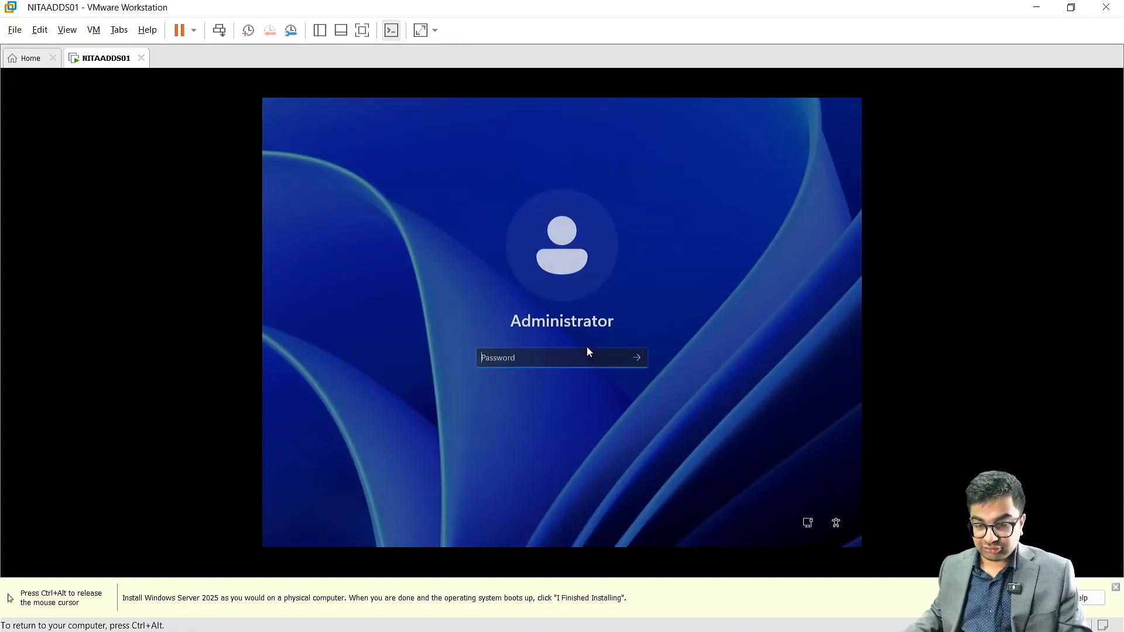
pyautogui.write('******')
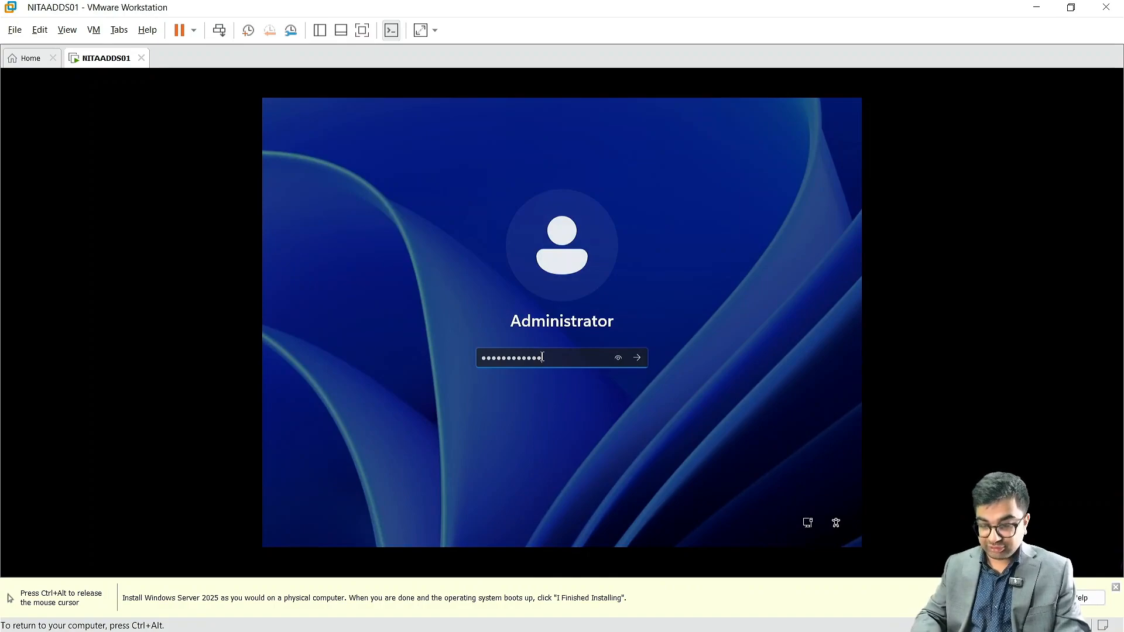
pyautogui.write('*****')
pyautogui.press('Return')
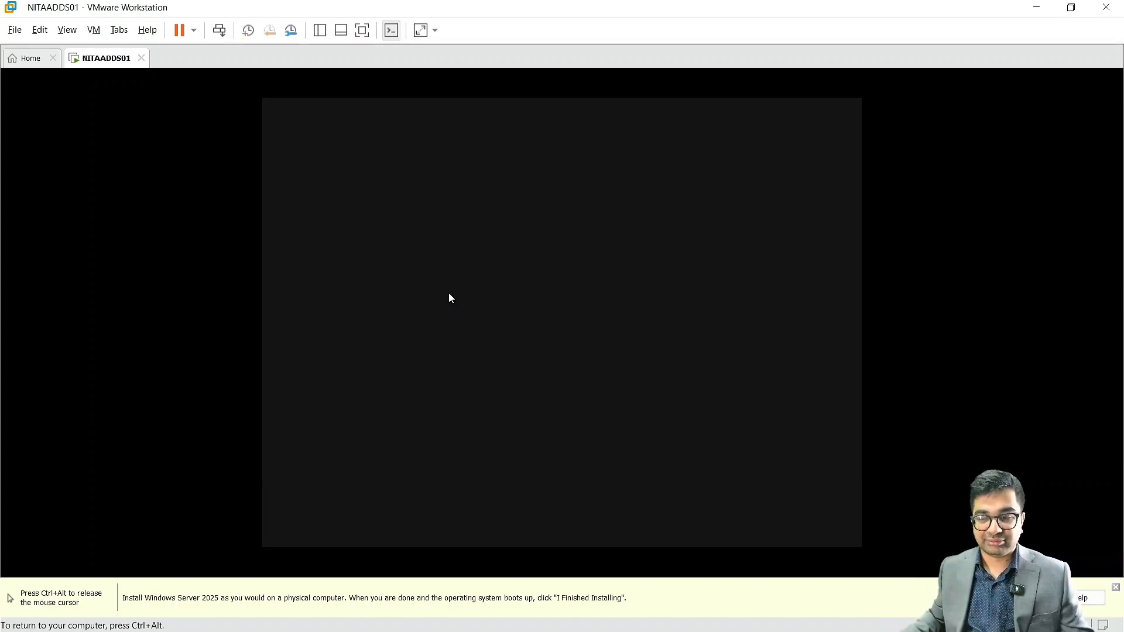
# Step: Switch the VM to full screen and accept the Send diagnostic data to Microsoft settings
pyautogui.hotkey('ctrl', 'alt')
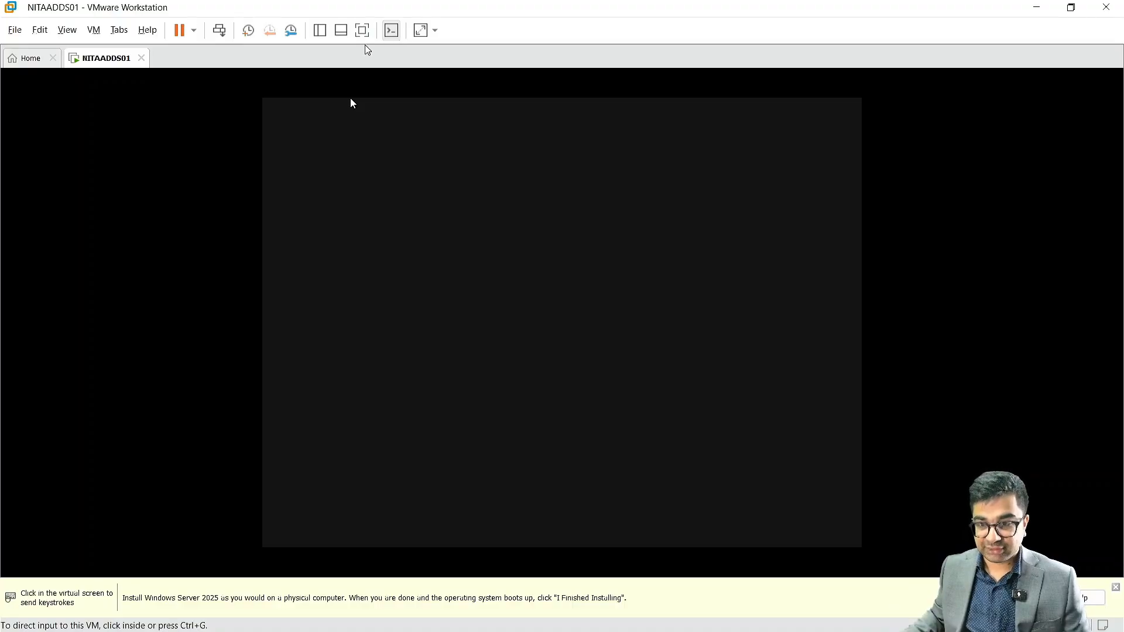
pyautogui.click(362, 30)
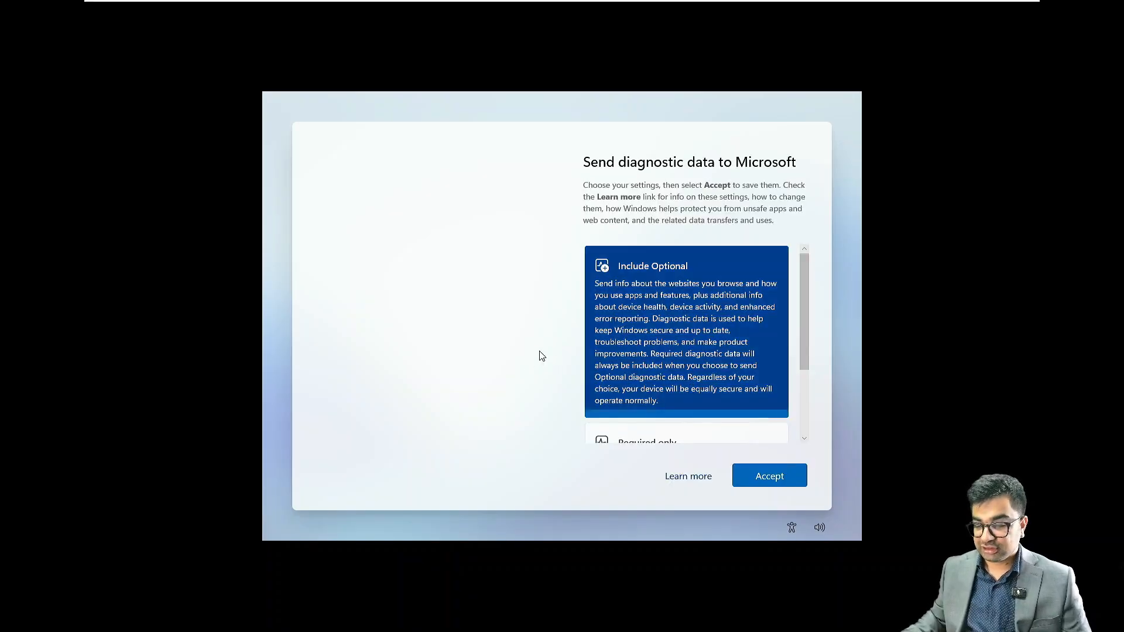
pyautogui.click(787, 477)
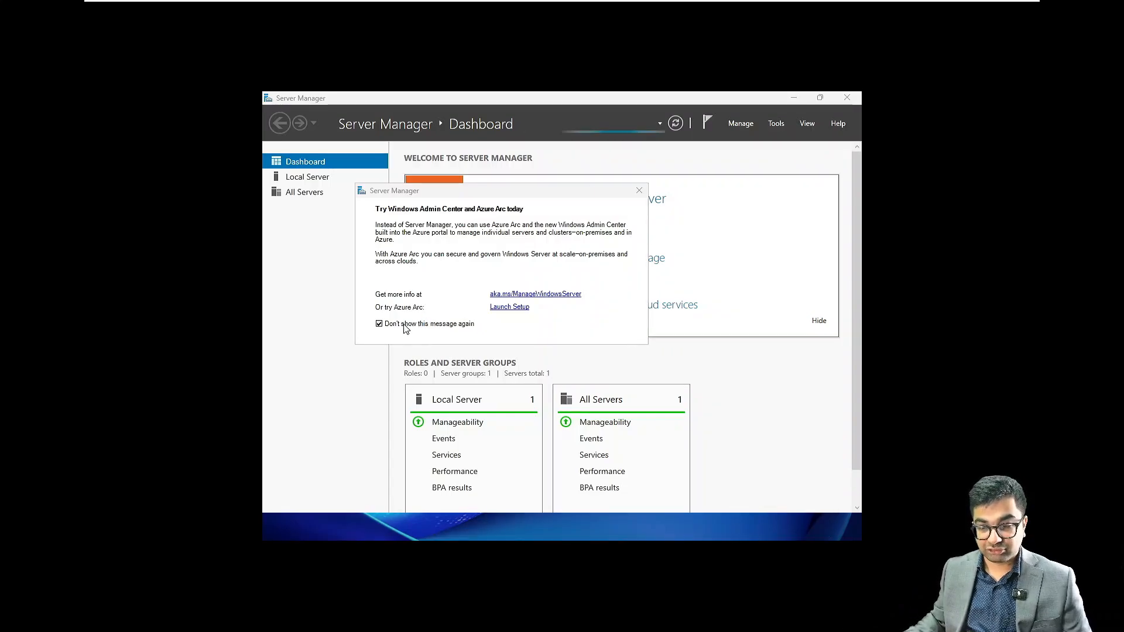
# Step: Dismiss the Windows Admin Center pop-up, launch Computer Management from the Win+X menu, and minimize Server Manager
pyautogui.click(638, 189)
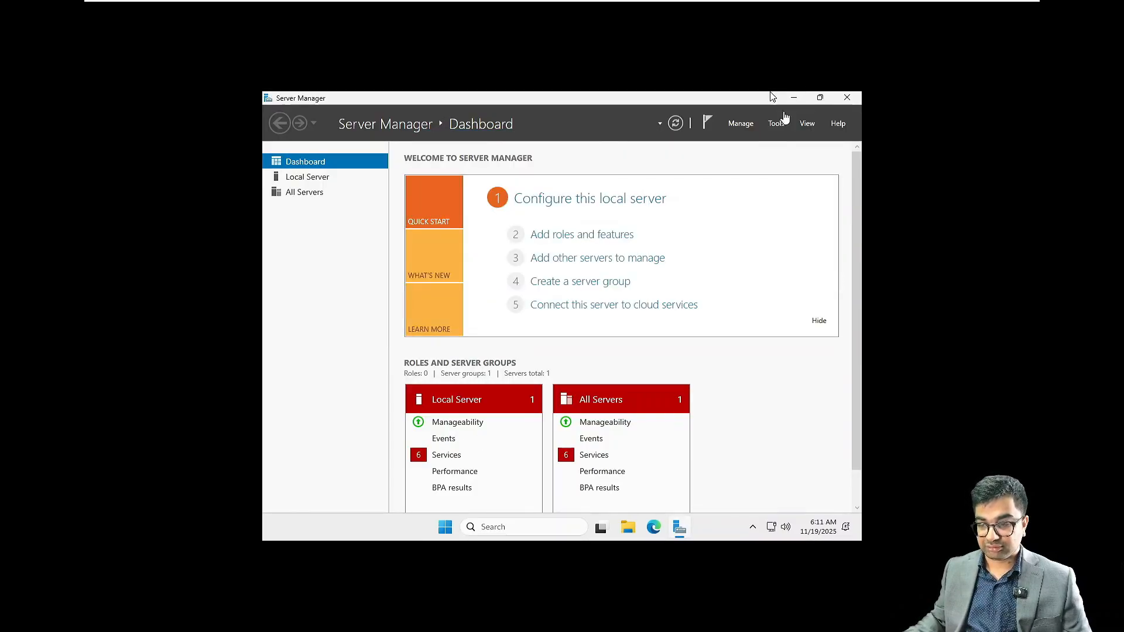
pyautogui.rightClick(447, 531)
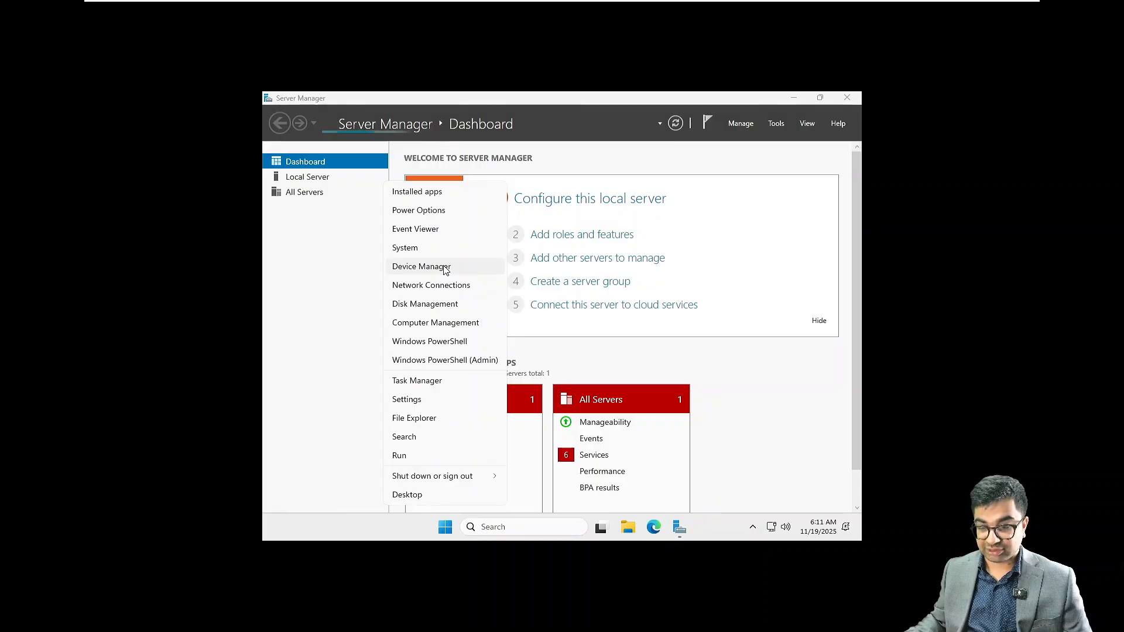
pyautogui.click(453, 325)
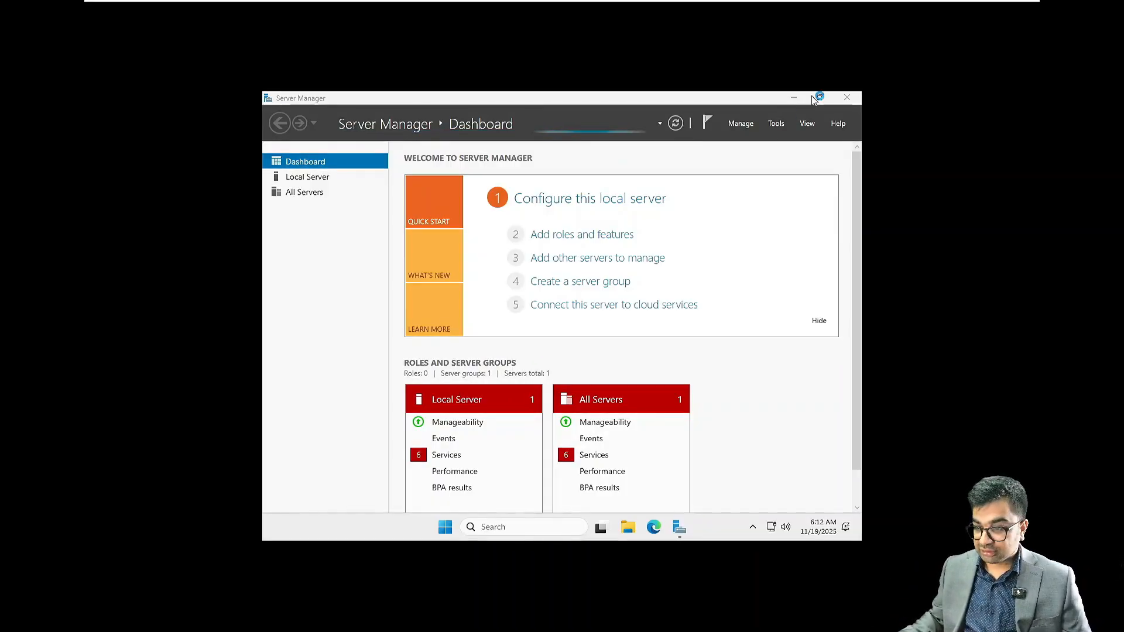
pyautogui.click(794, 97)
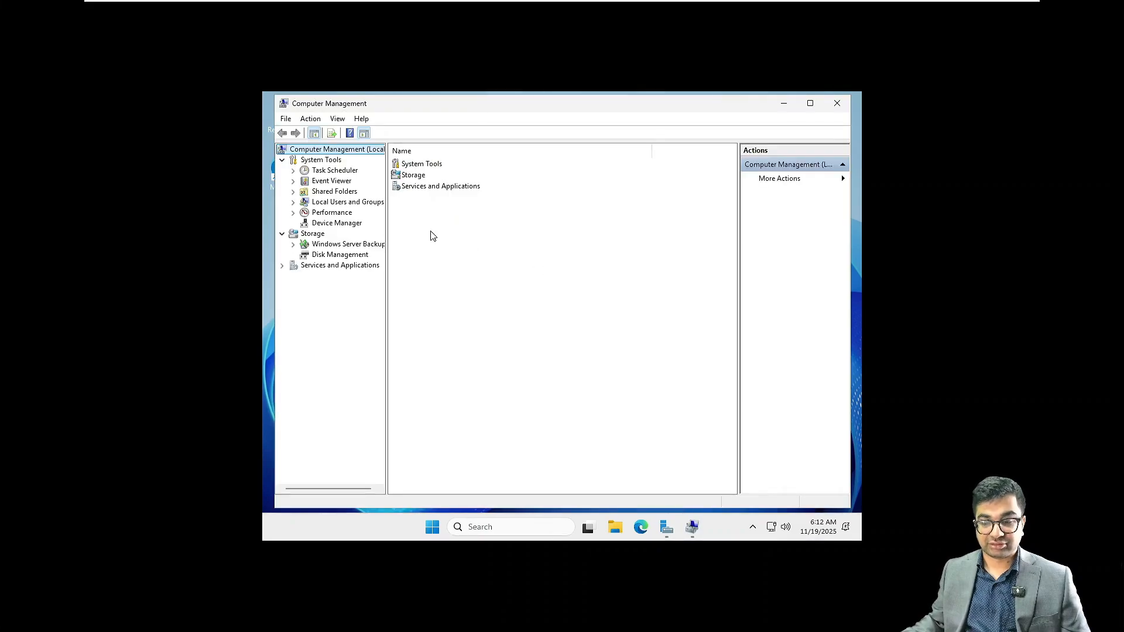
# Step: Set and confirm a new password for the local Administrator account under Local Users and Groups > Users
pyautogui.click(322, 202)
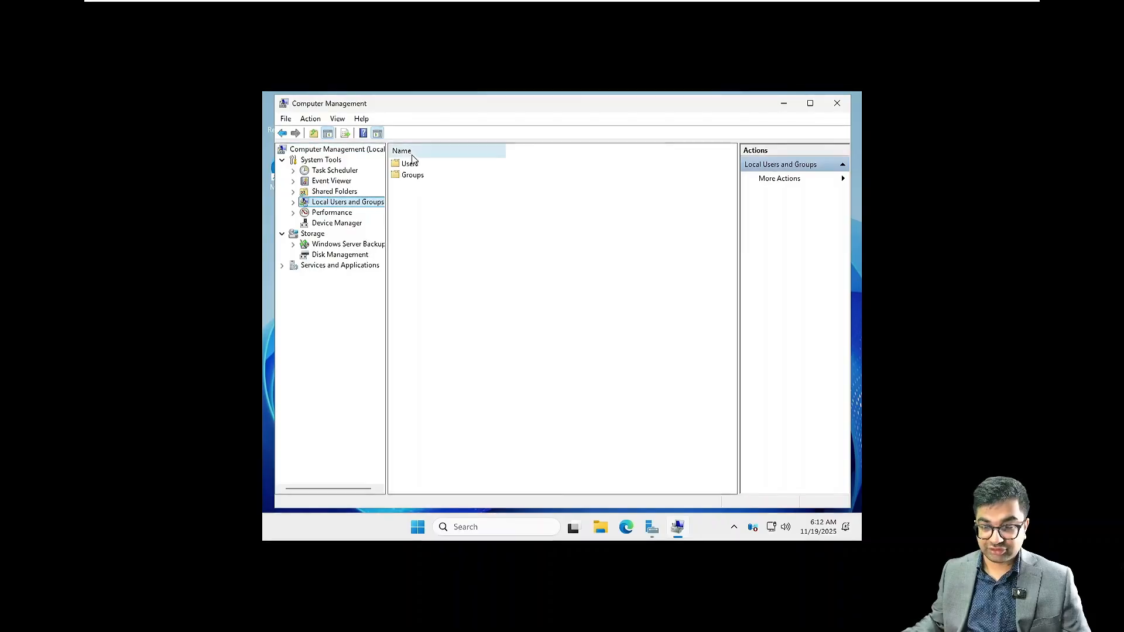
pyautogui.doubleClick(413, 175)
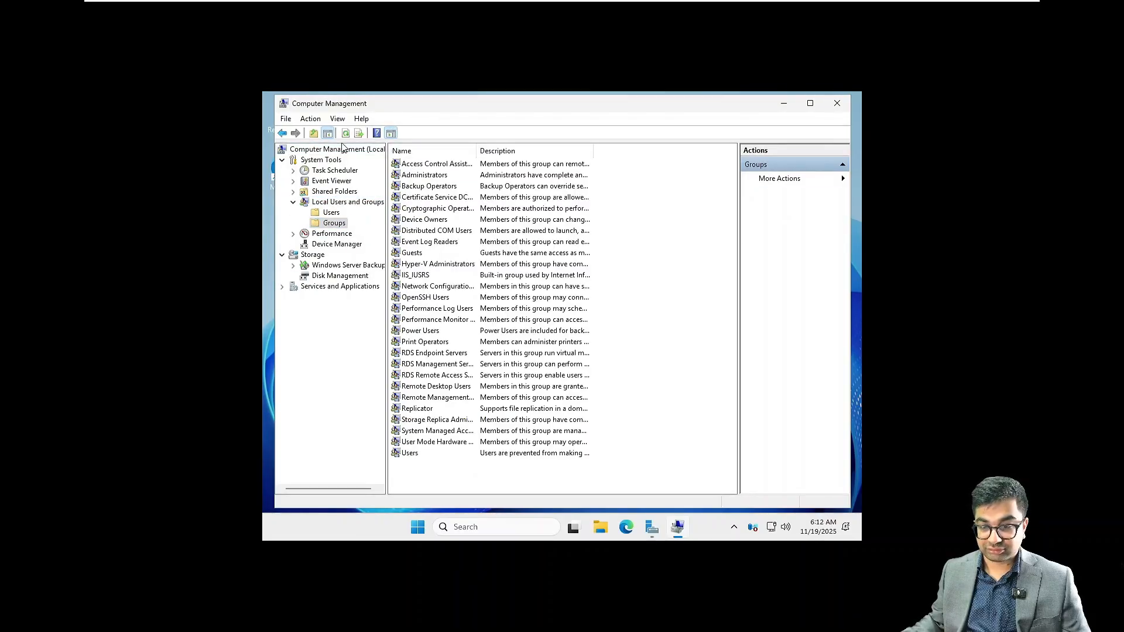
pyautogui.click(332, 212)
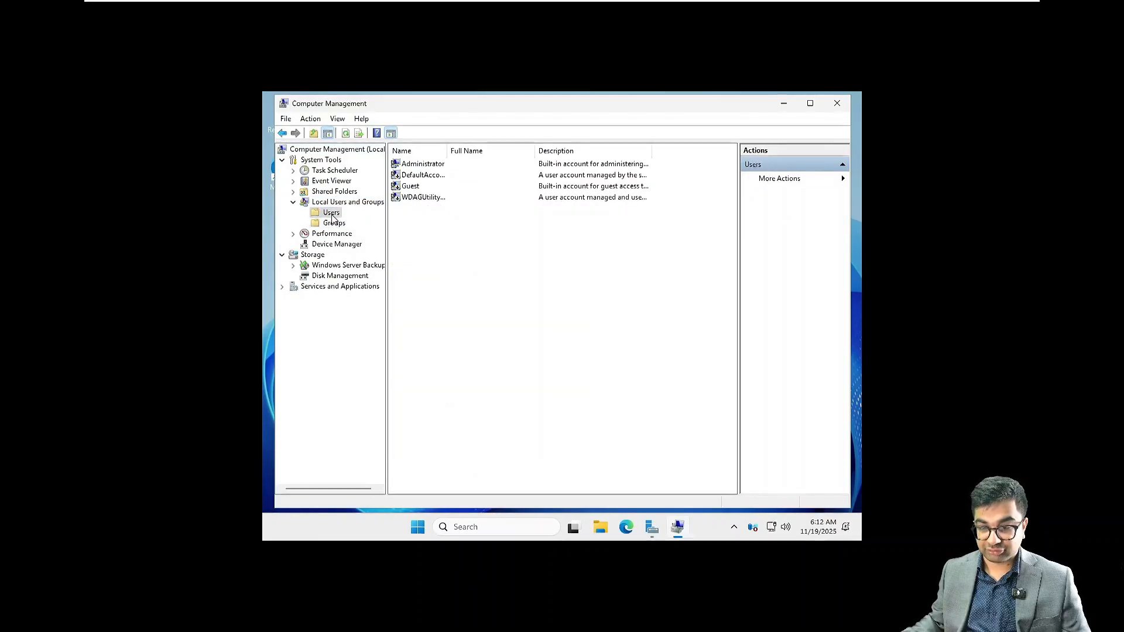
pyautogui.rightClick(420, 167)
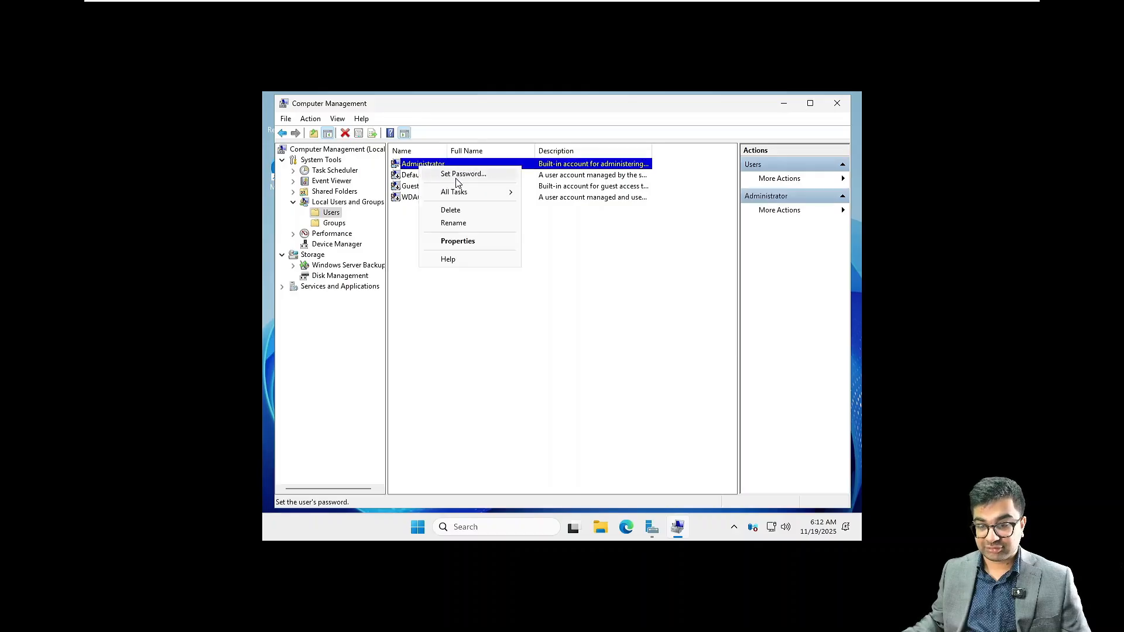
pyautogui.click(456, 178)
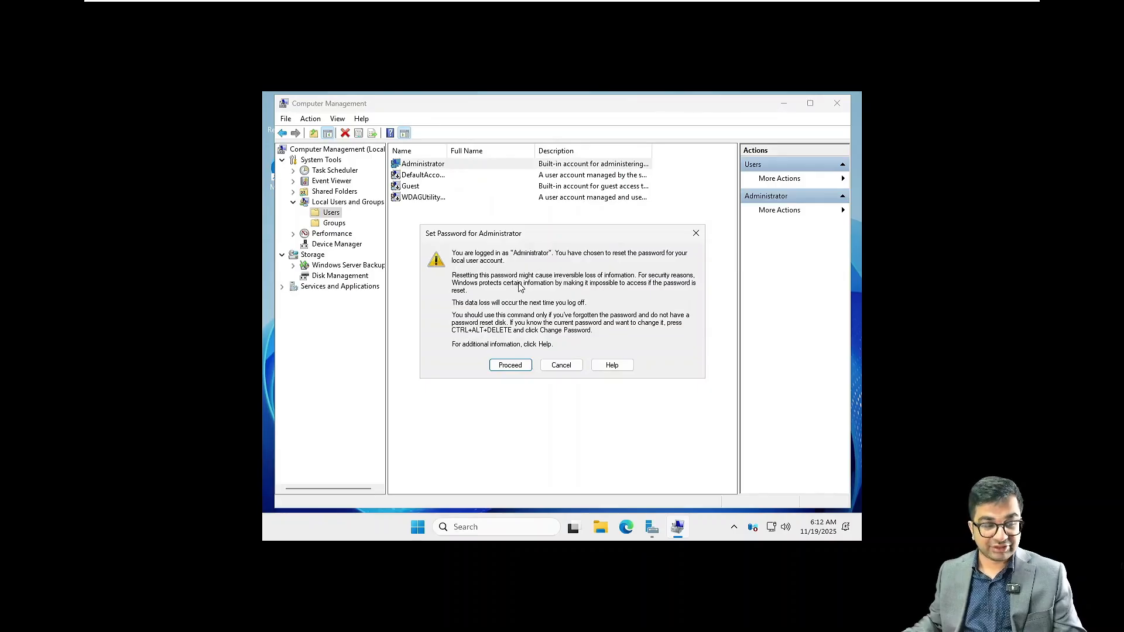
pyautogui.click(506, 369)
pyautogui.write('******')
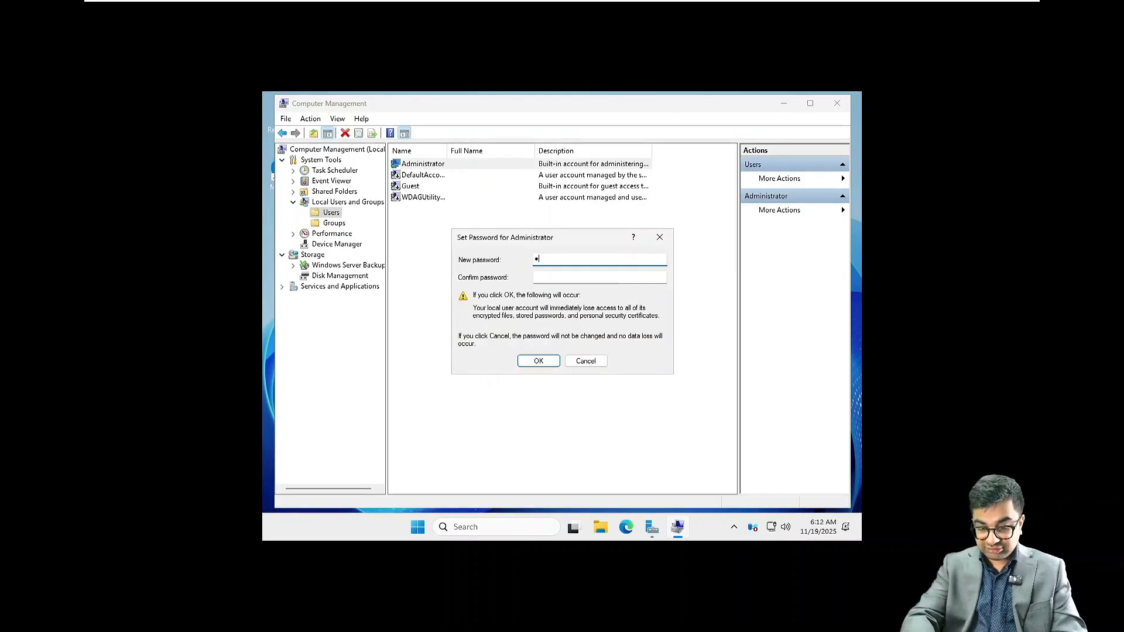
pyautogui.write('*****')
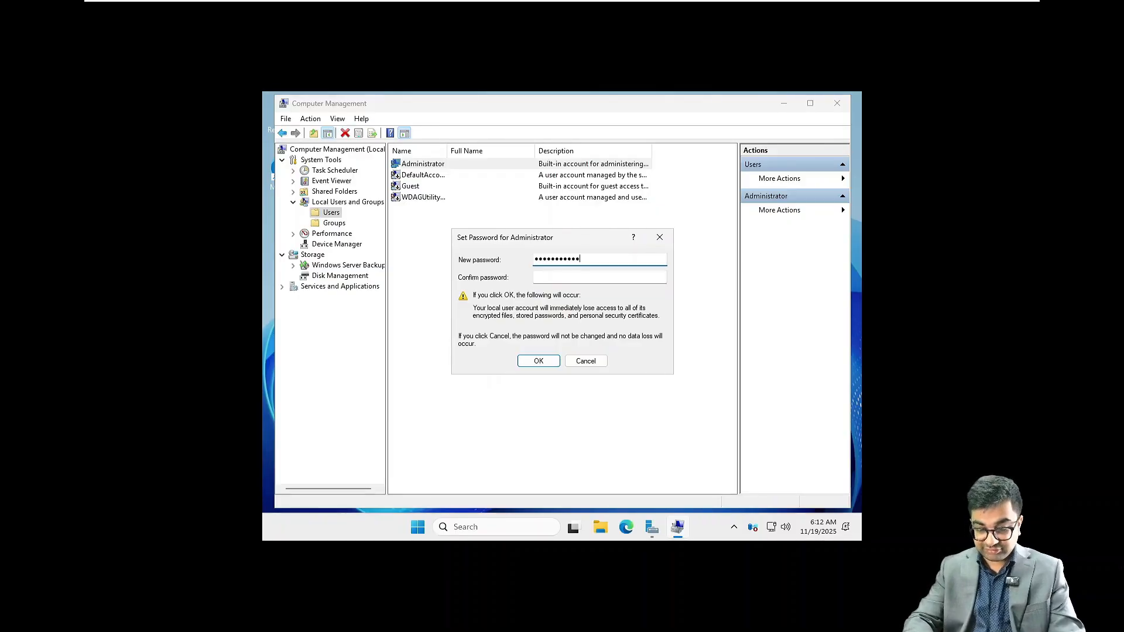
pyautogui.press('Tab')
pyautogui.write('****')
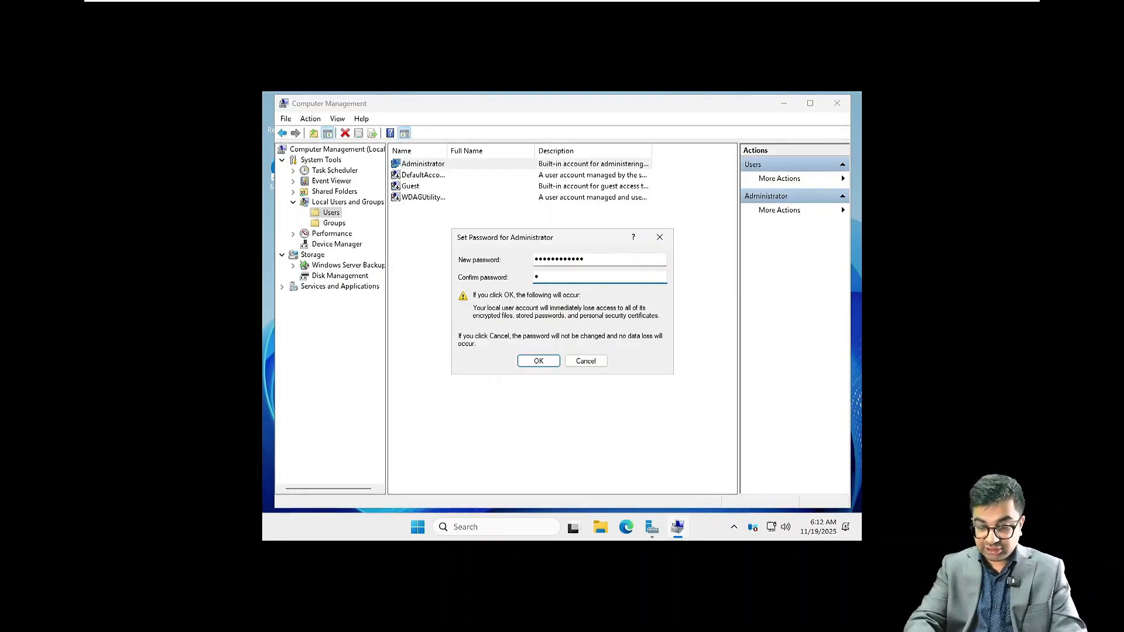
pyautogui.write('*******')
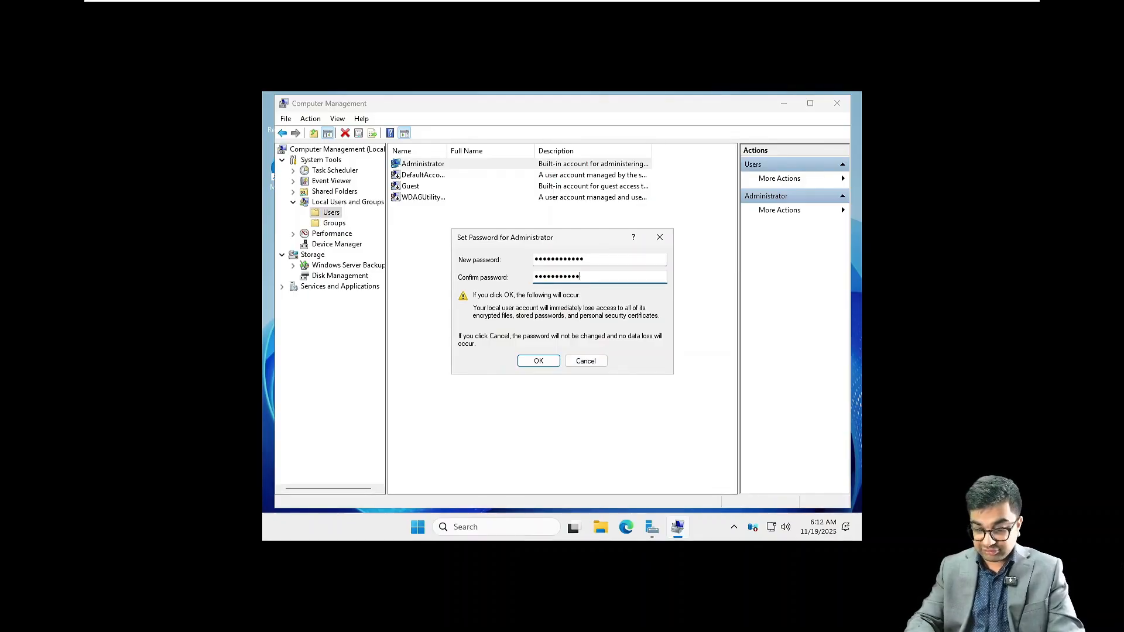
pyautogui.press('Return')
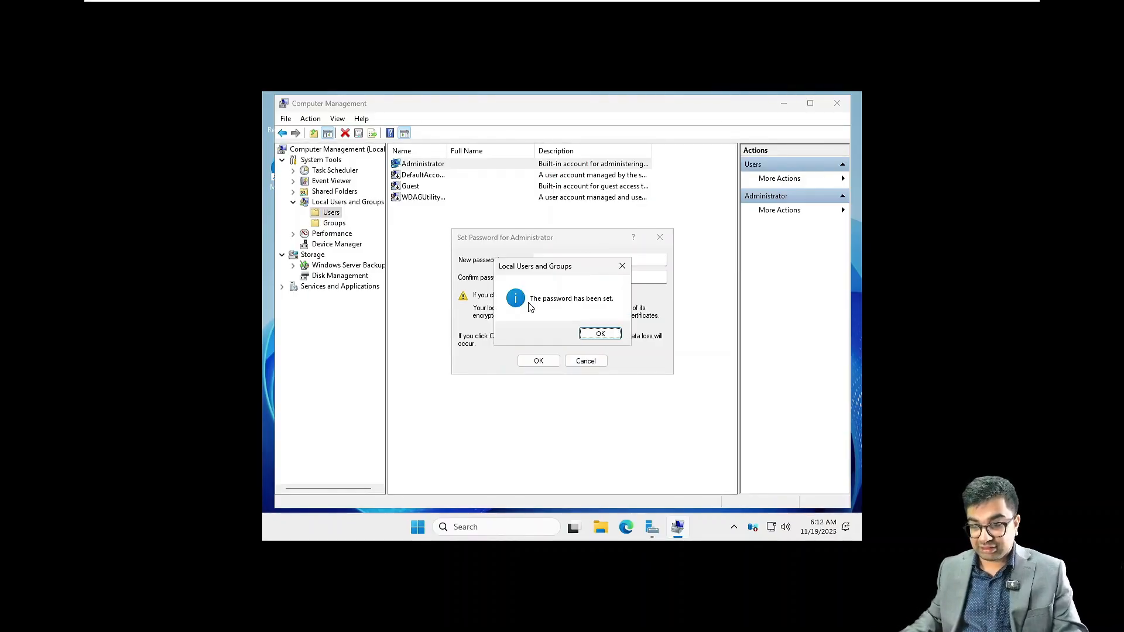
pyautogui.click(612, 334)
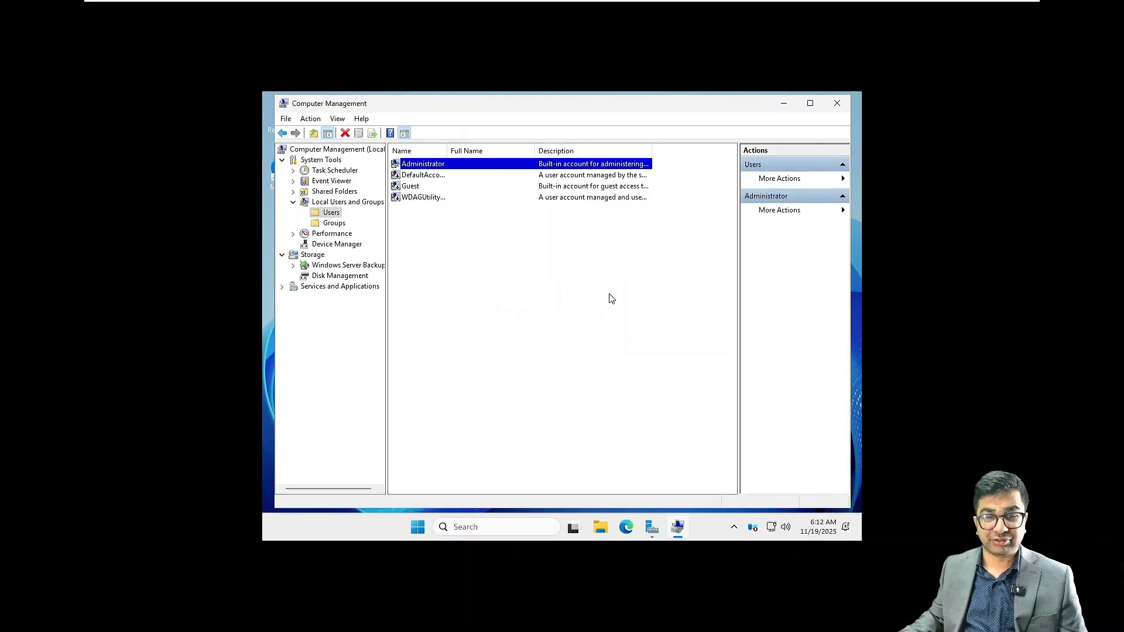
# Step: Close Computer Management and show Server Manager's Local Server properties page, then launch File Explorer
pyautogui.click(837, 106)
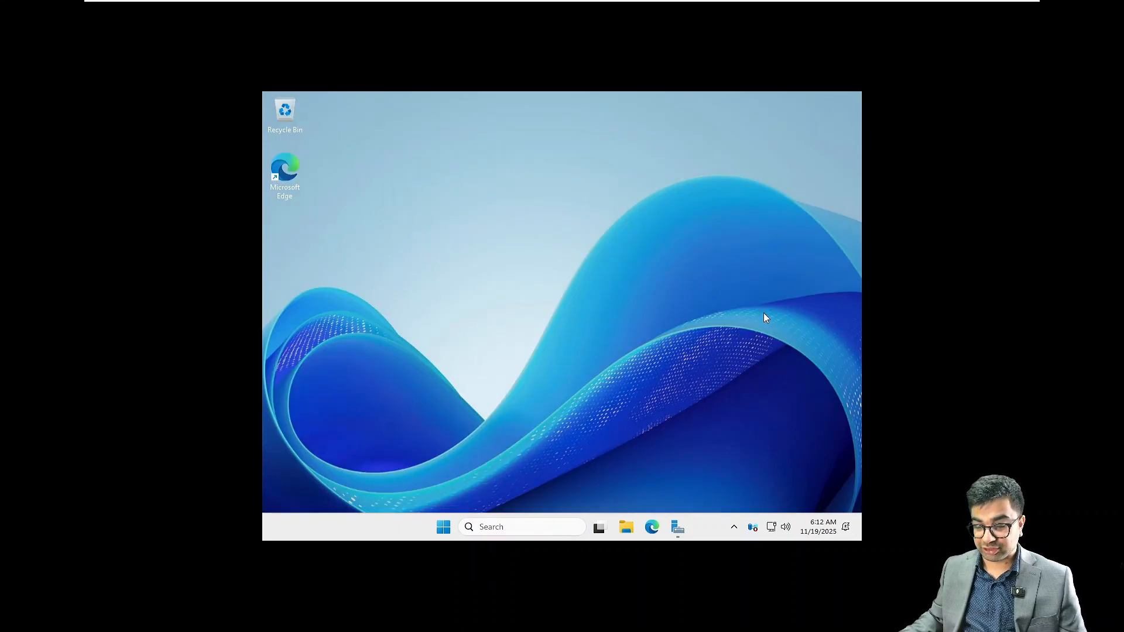
pyautogui.click(676, 528)
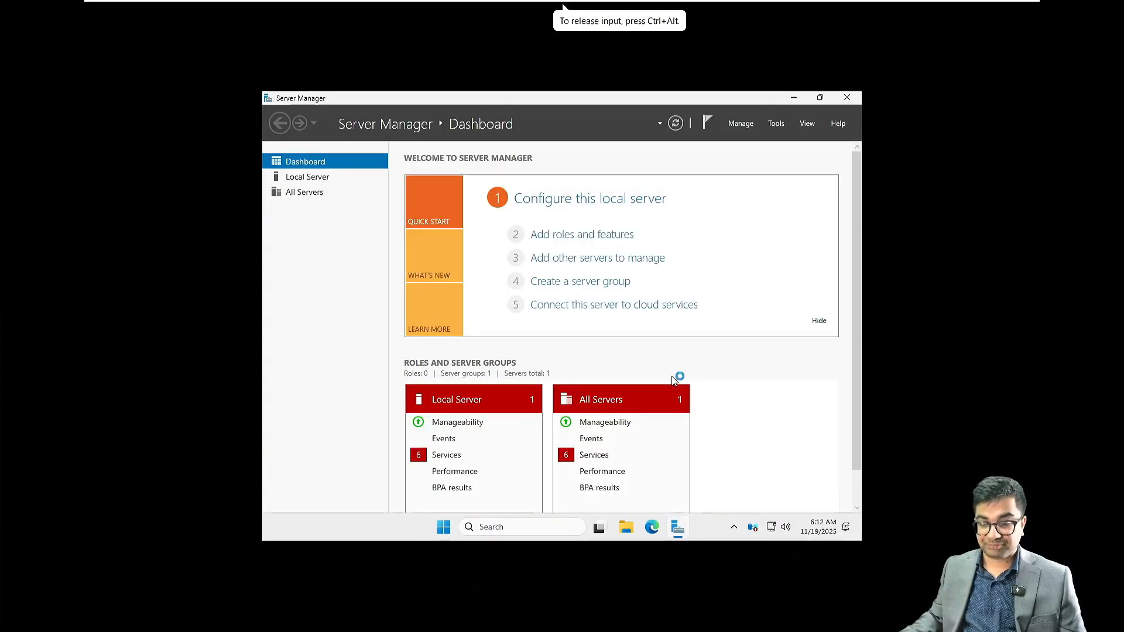
pyautogui.moveTo(681, 521)
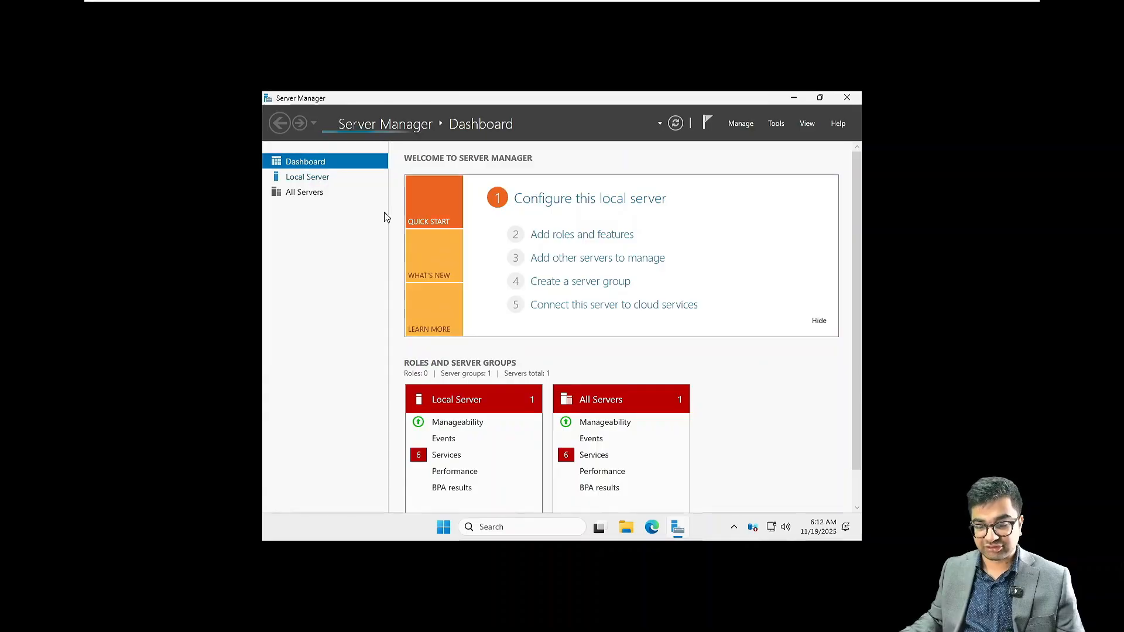
pyautogui.click(307, 177)
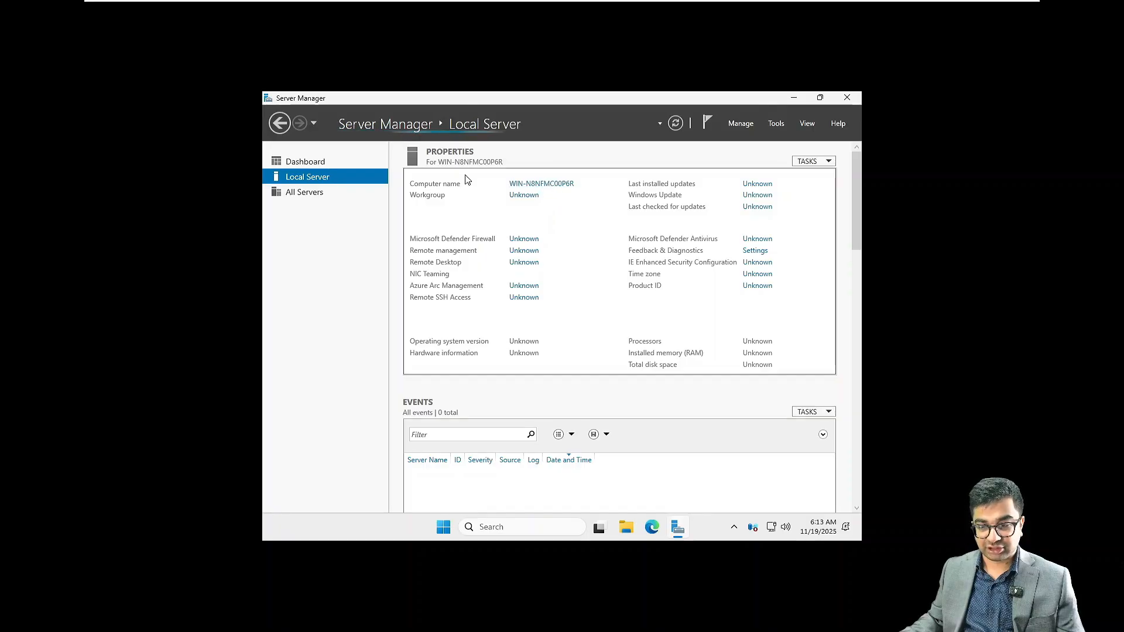
pyautogui.click(626, 527)
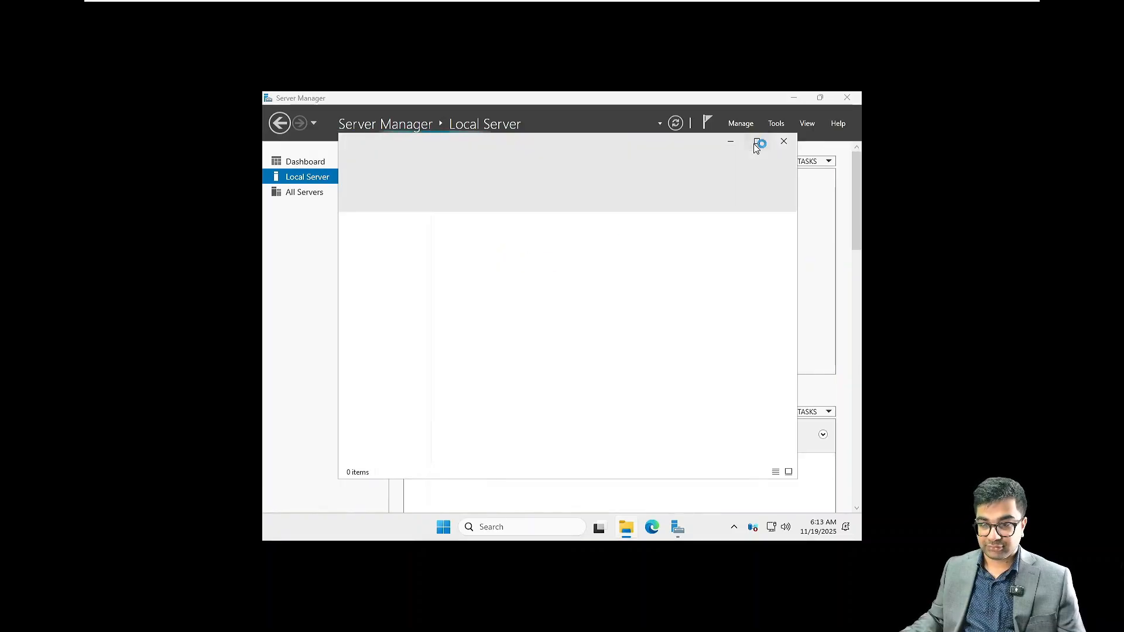
# Step: Open This PC's properties from a maximized File Explorer, then minimize Server Manager
pyautogui.click(757, 143)
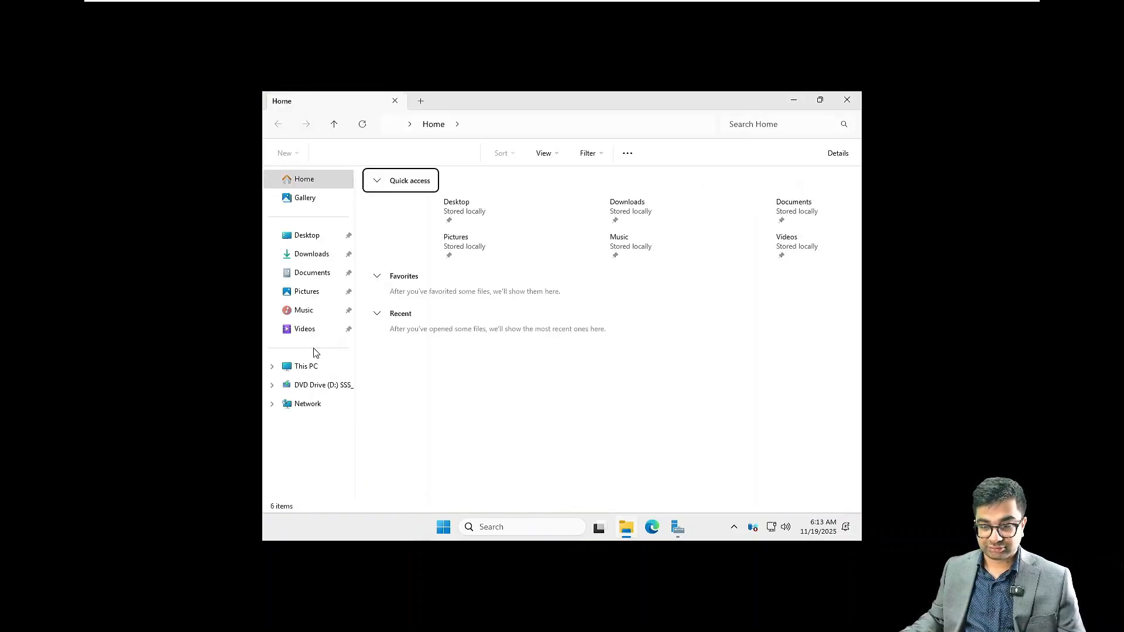
pyautogui.rightClick(308, 369)
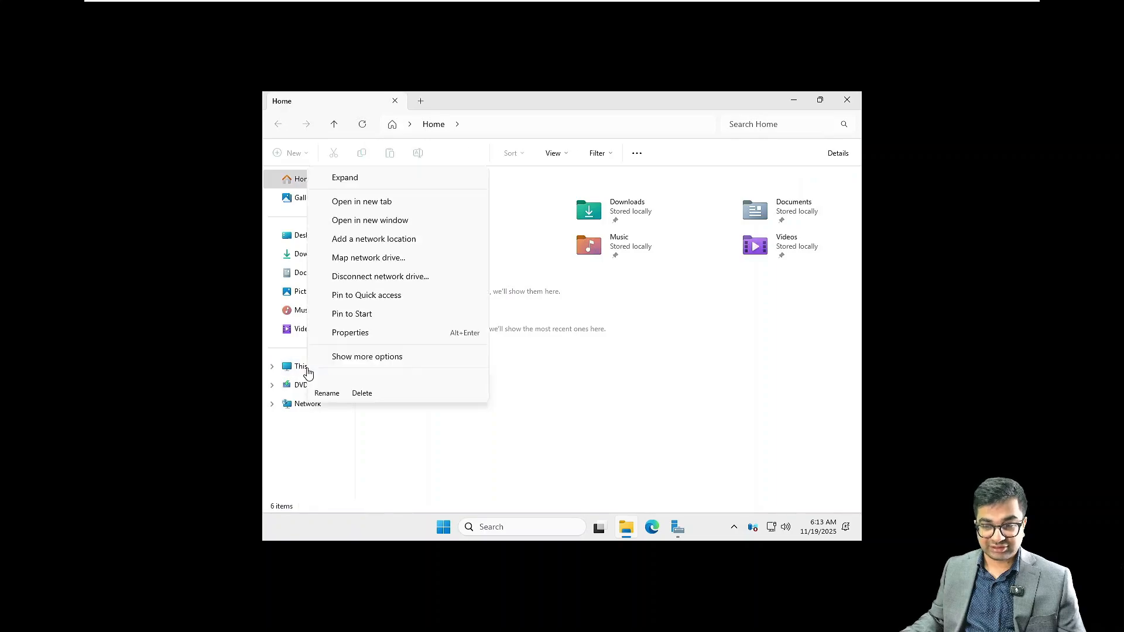
pyautogui.click(348, 336)
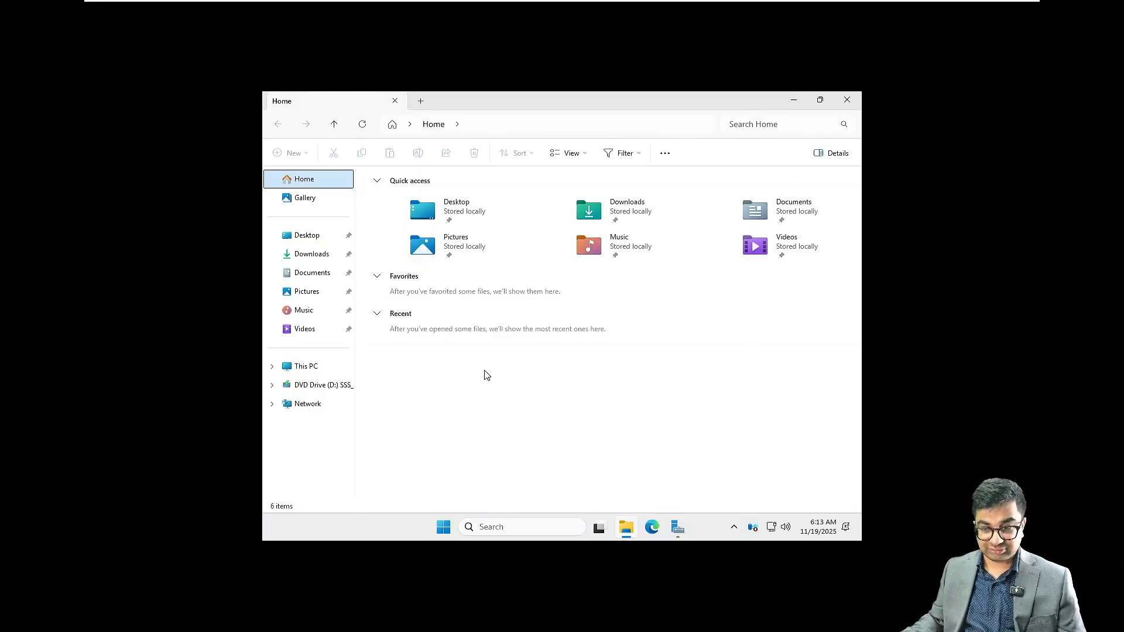
pyautogui.click(680, 526)
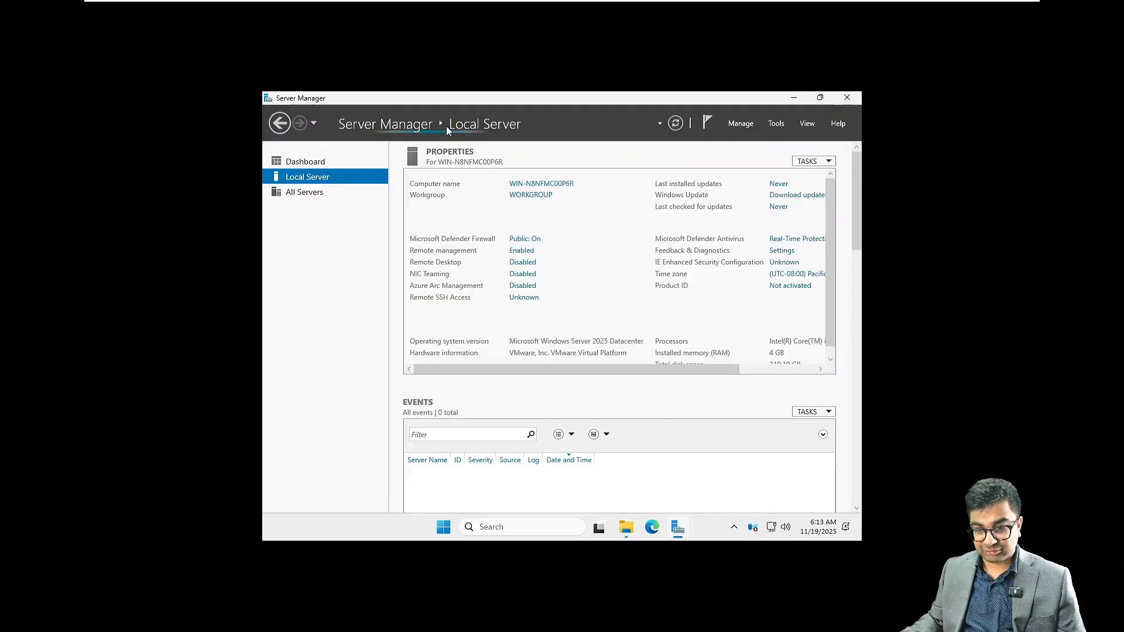
pyautogui.click(795, 99)
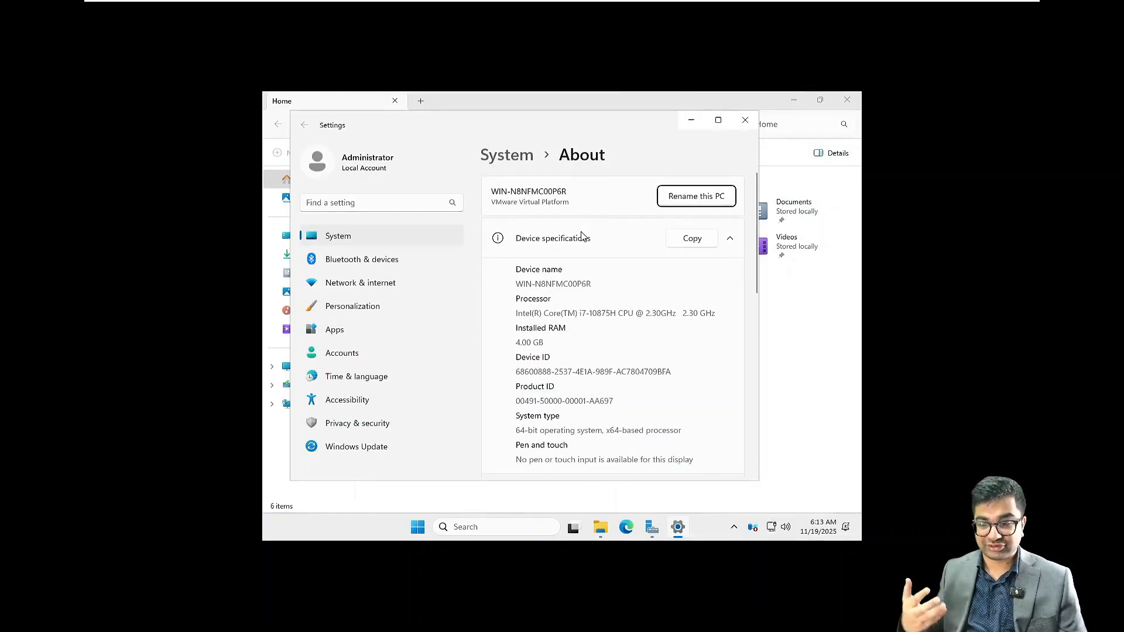
# Step: Change the computer name to NITAADS01 in WORKGROUP and choose Restart Later
pyautogui.click(720, 121)
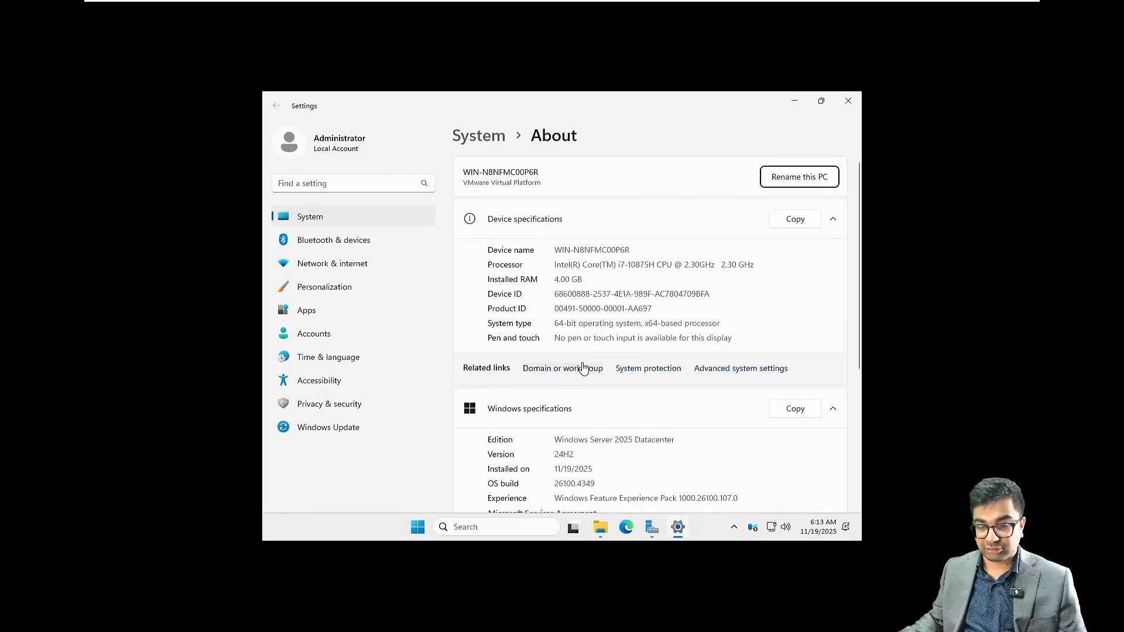
pyautogui.click(582, 367)
pyautogui.click(559, 325)
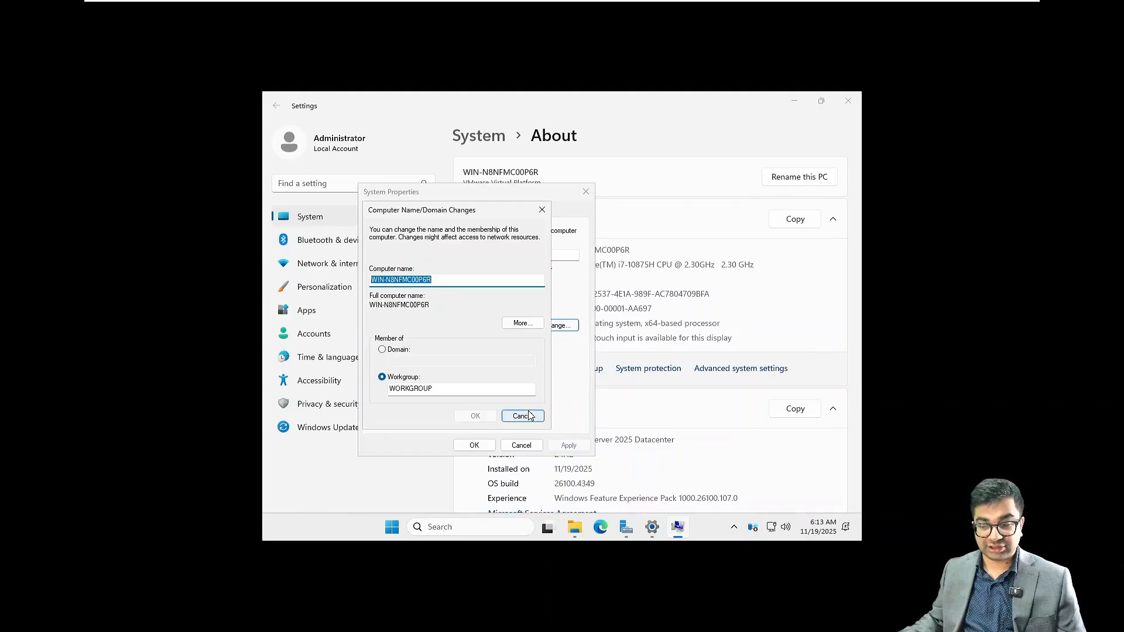
pyautogui.moveTo(528, 410); pyautogui.dragTo(510, 399)
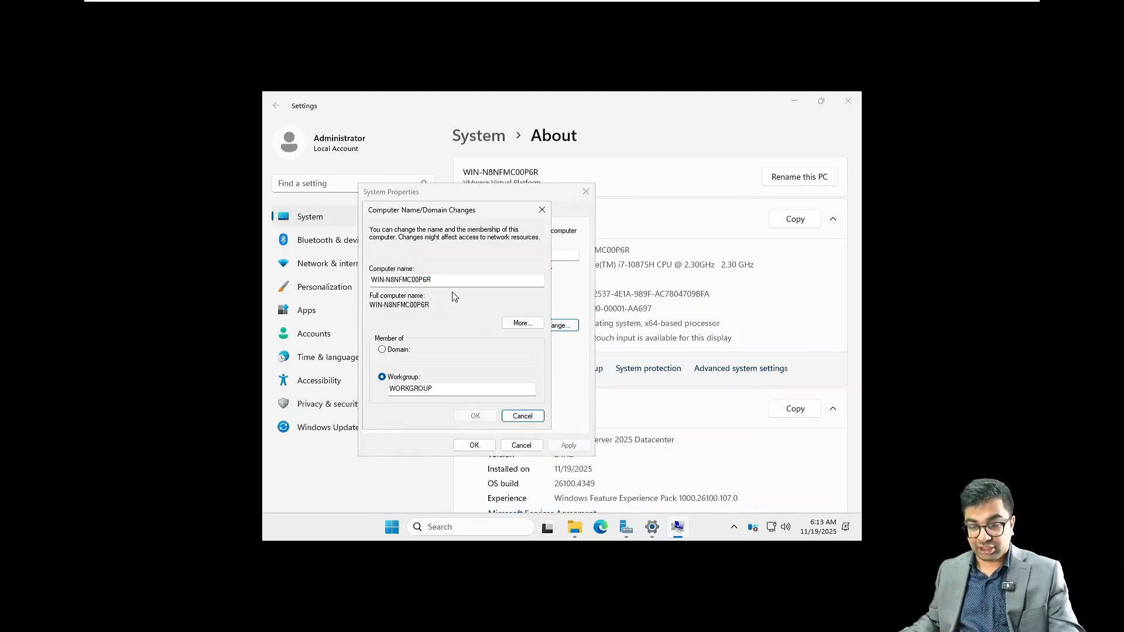
pyautogui.moveTo(436, 279); pyautogui.dragTo(358, 282)
pyautogui.write('NI')
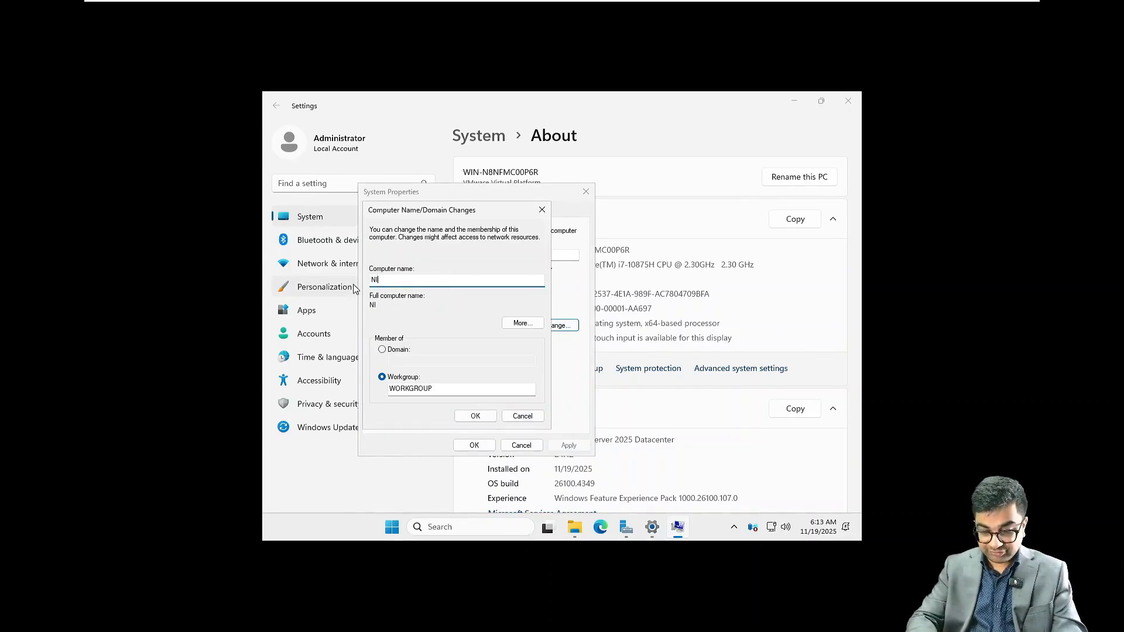
pyautogui.write('TAADS')
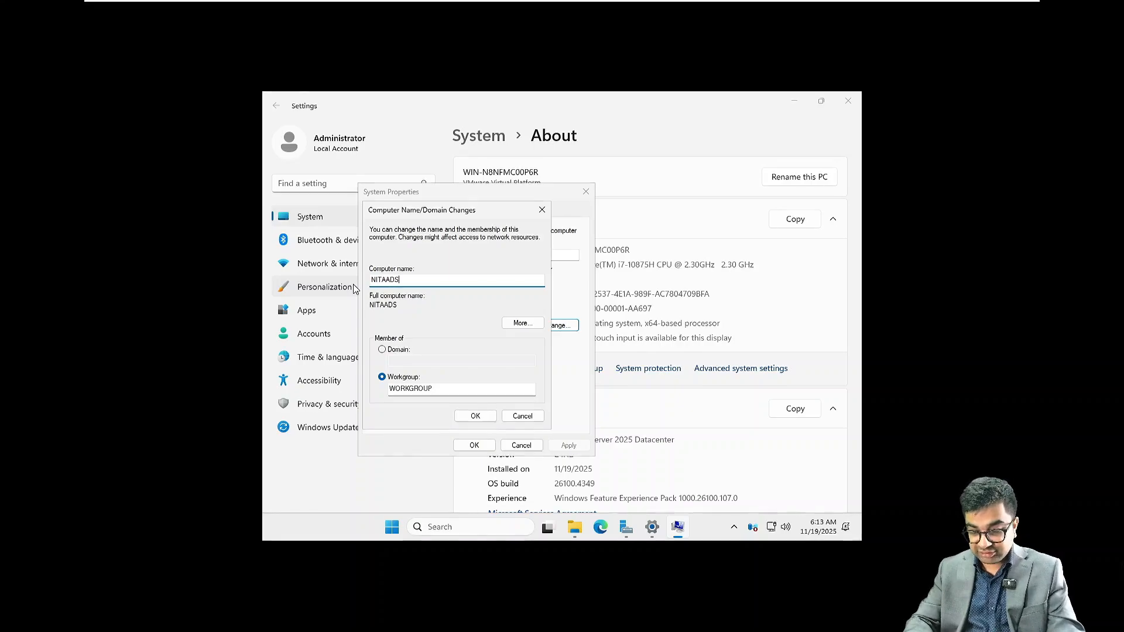
pyautogui.write('01')
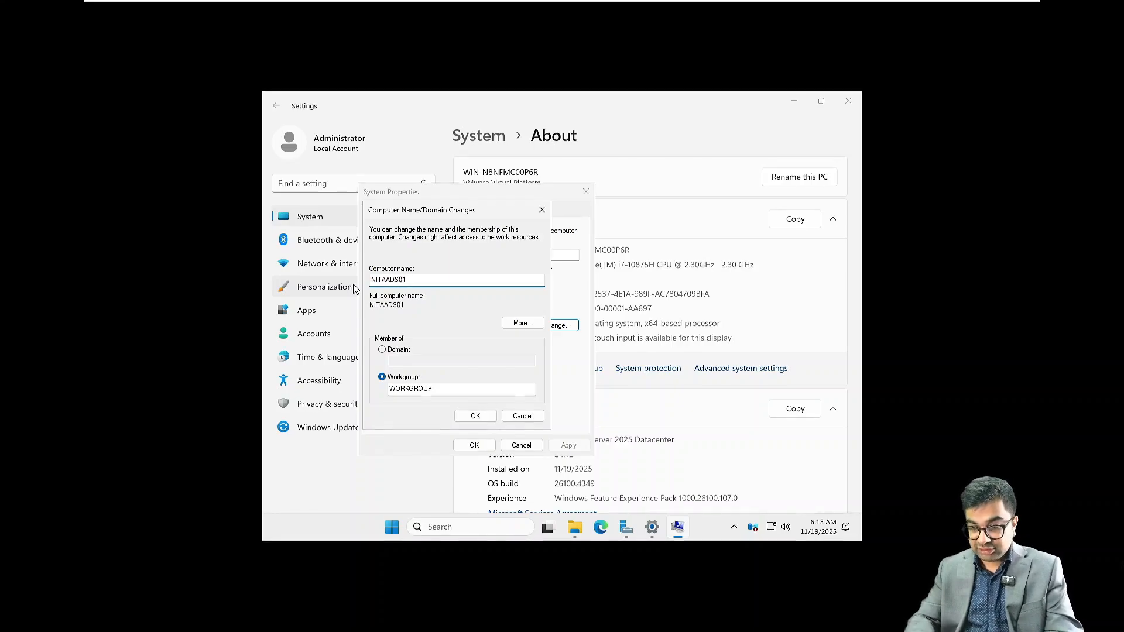
pyautogui.click(483, 417)
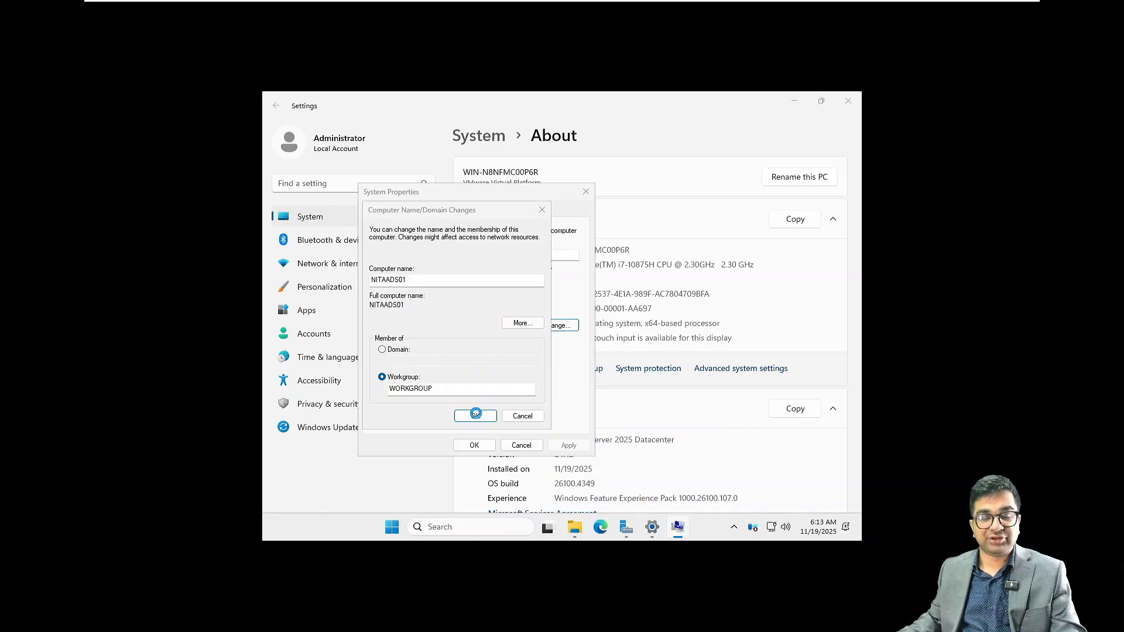
pyautogui.click(634, 324)
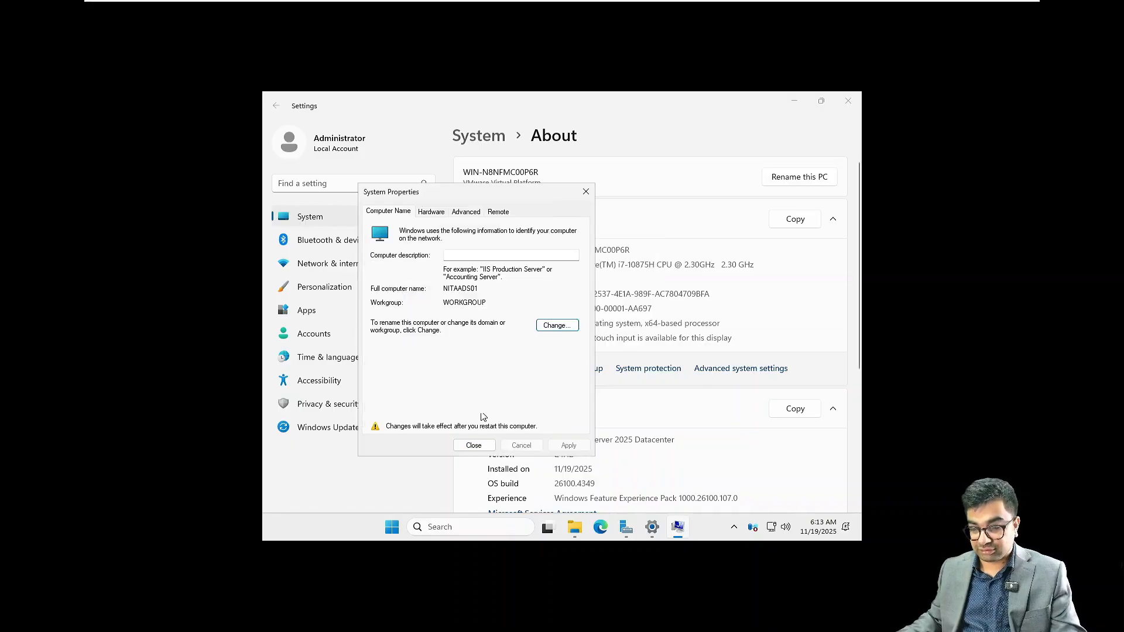
pyautogui.click(475, 447)
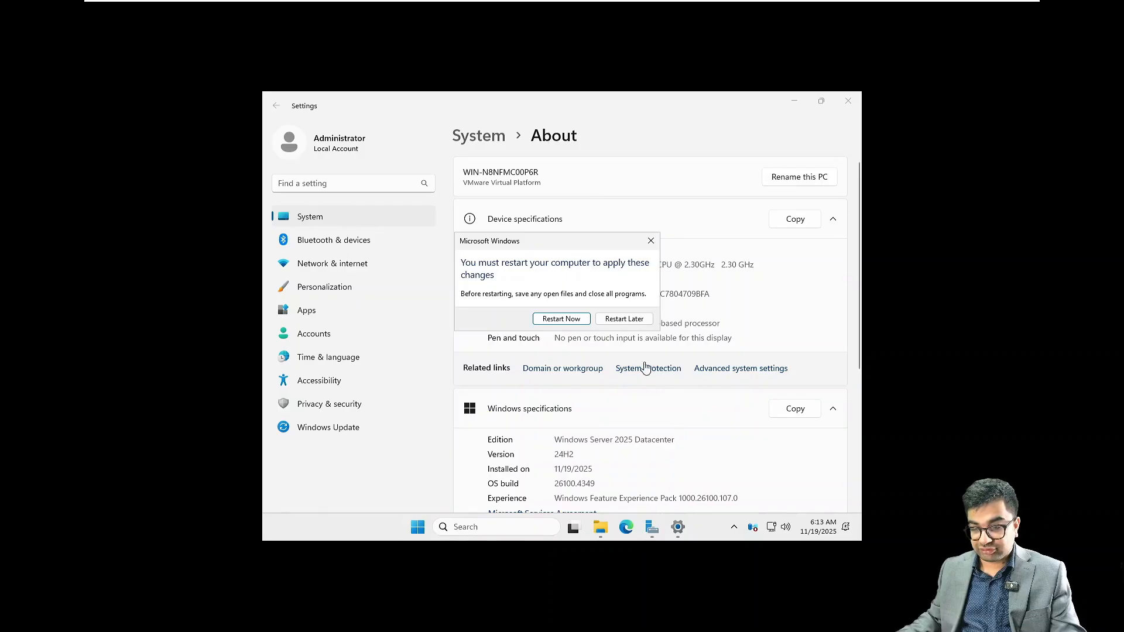
pyautogui.click(627, 322)
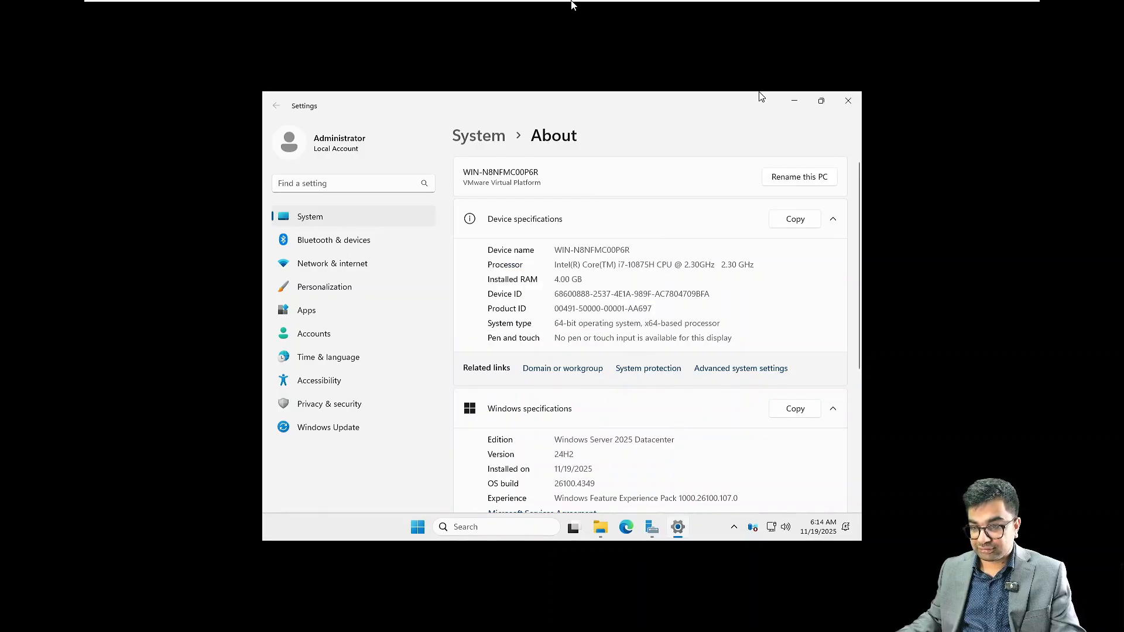
# Step: Mount the VMware Tools installer disc from the VM tab menu and check the drives on This PC
pyautogui.moveTo(572, 3)
pyautogui.rightClick(678, 14)
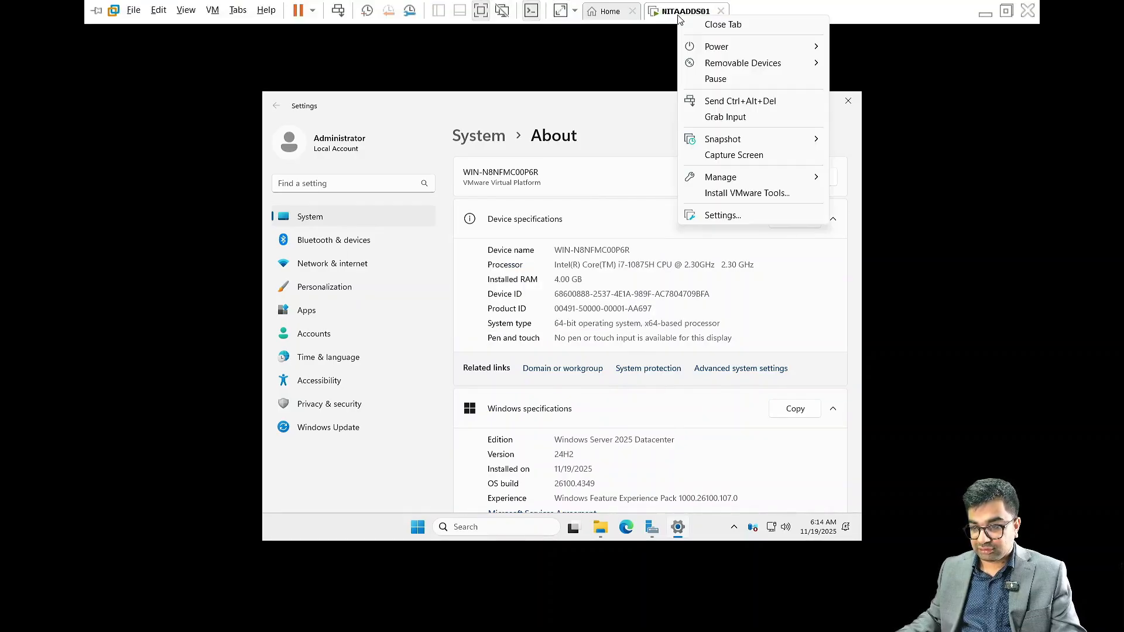
pyautogui.click(733, 193)
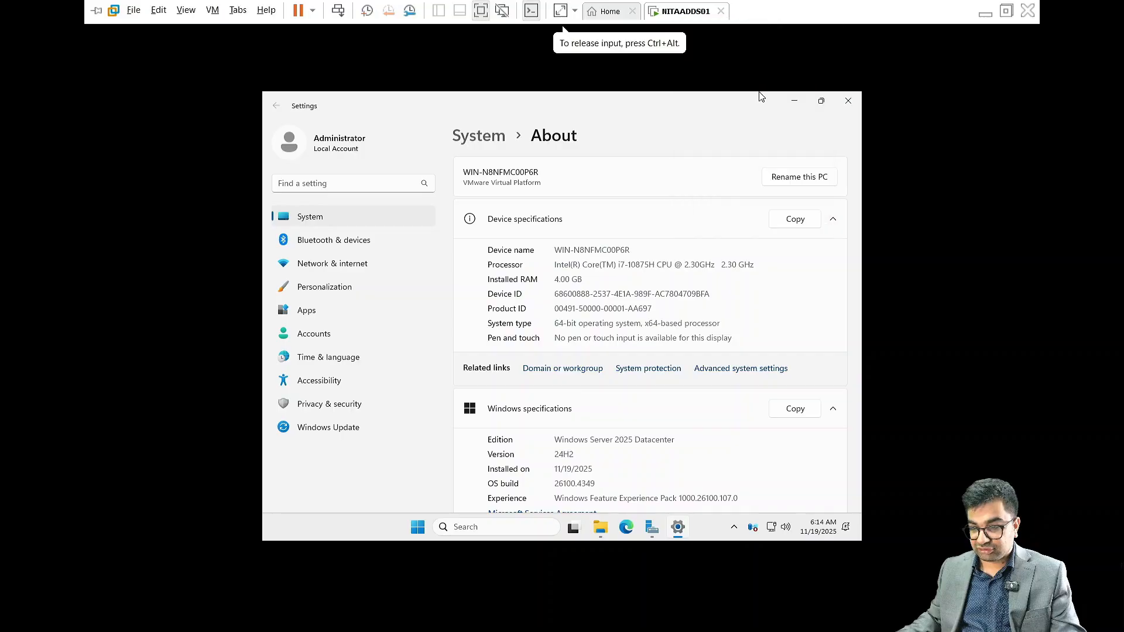
pyautogui.click(856, 106)
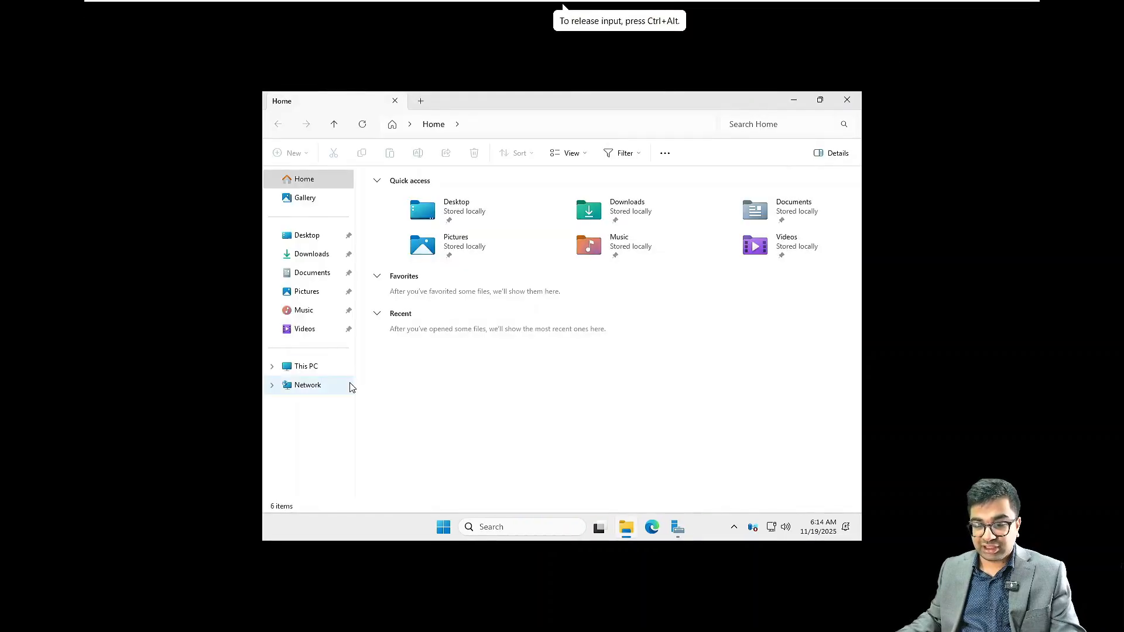
pyautogui.click(327, 369)
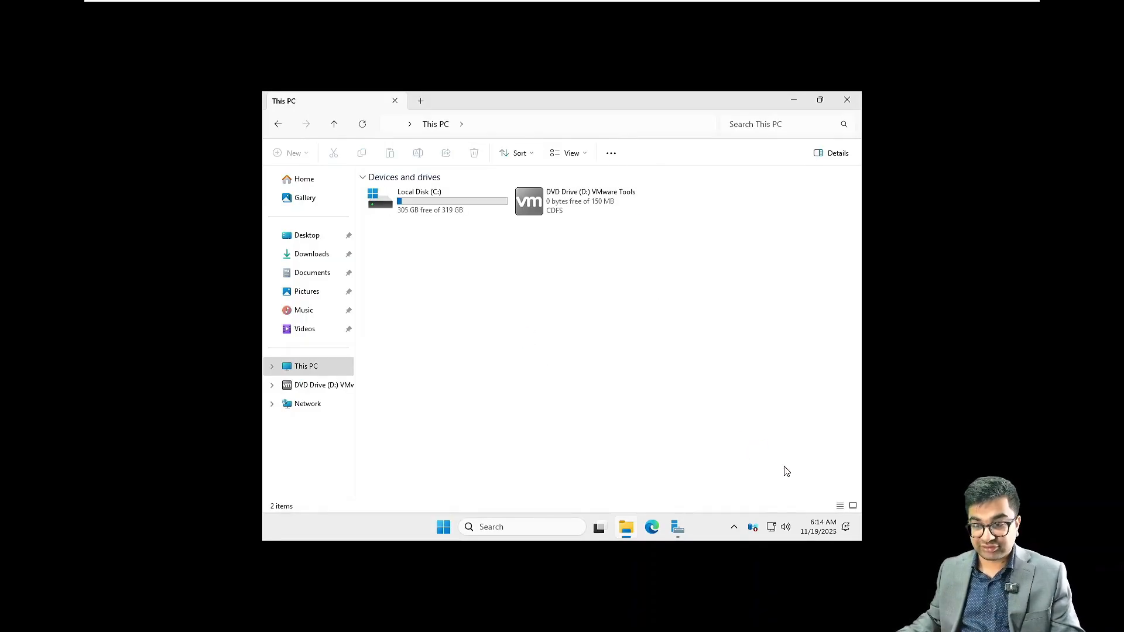
pyautogui.click(846, 101)
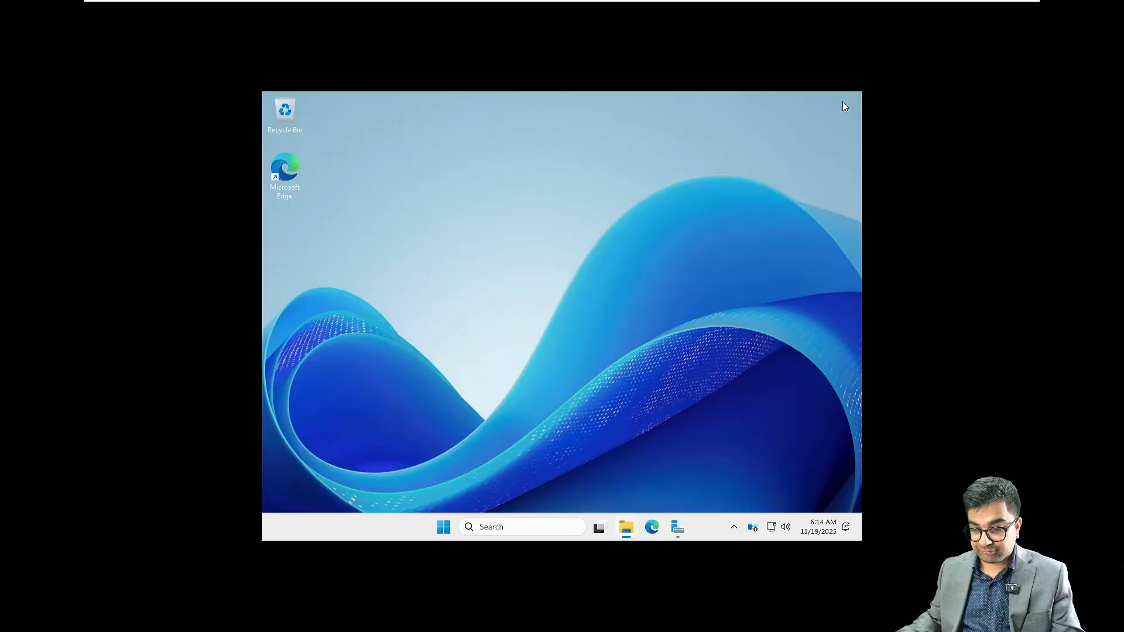
# Step: Run setup64.exe from the disc's AutoPlay and install VMware Tools with the Typical setup
pyautogui.rightClick(606, 270)
pyautogui.click(638, 316)
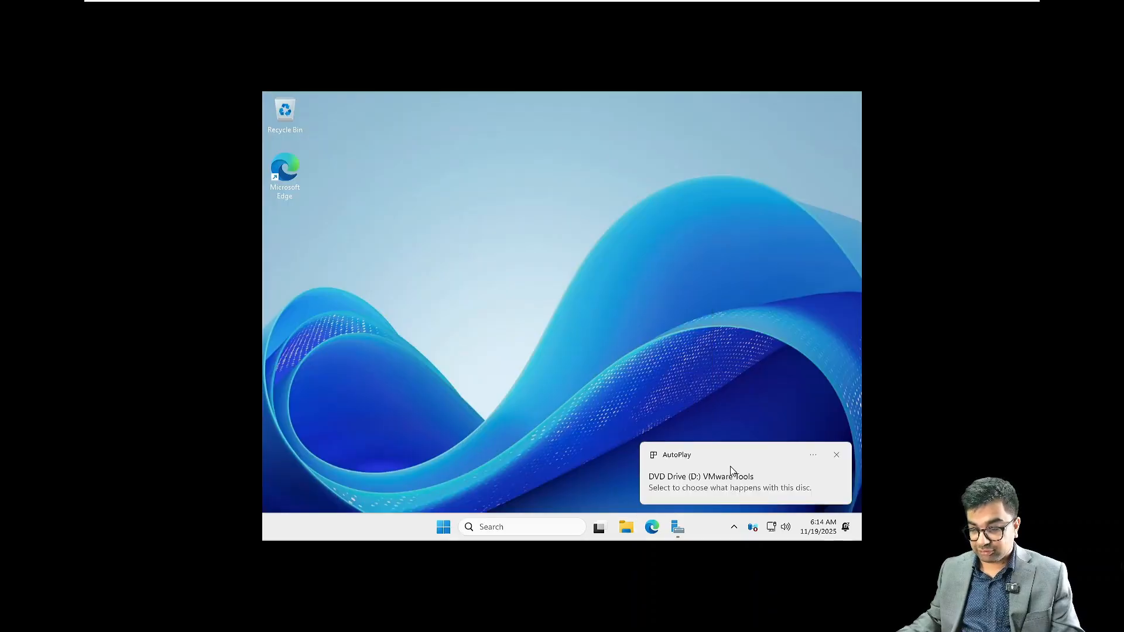
pyautogui.click(729, 463)
pyautogui.click(764, 191)
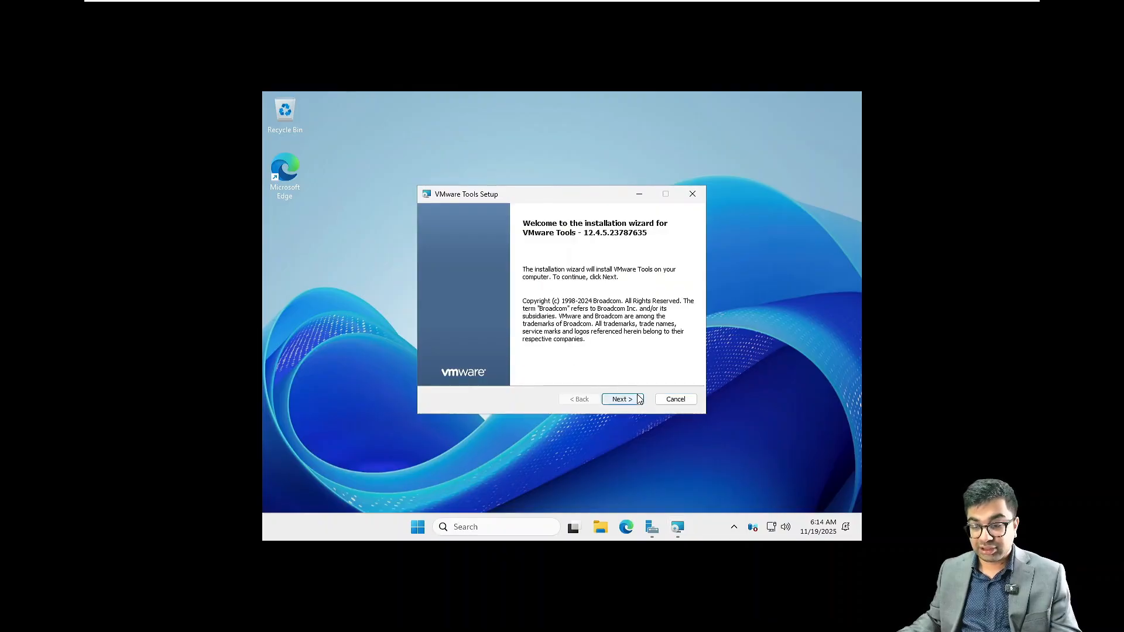
pyautogui.click(635, 398)
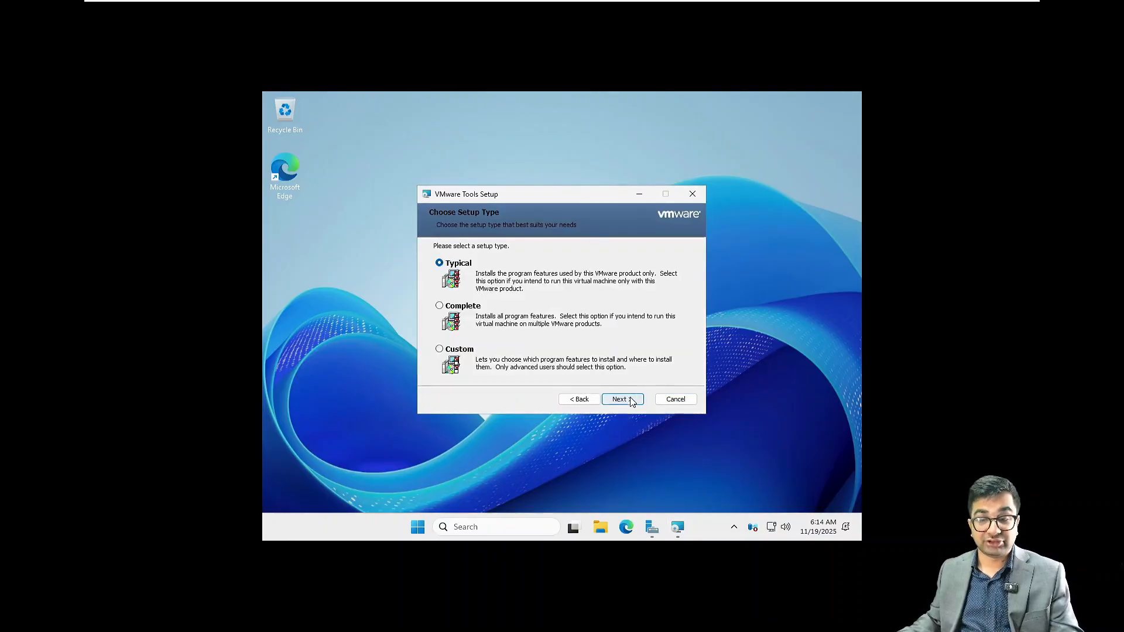
pyautogui.click(632, 400)
pyautogui.click(632, 400)
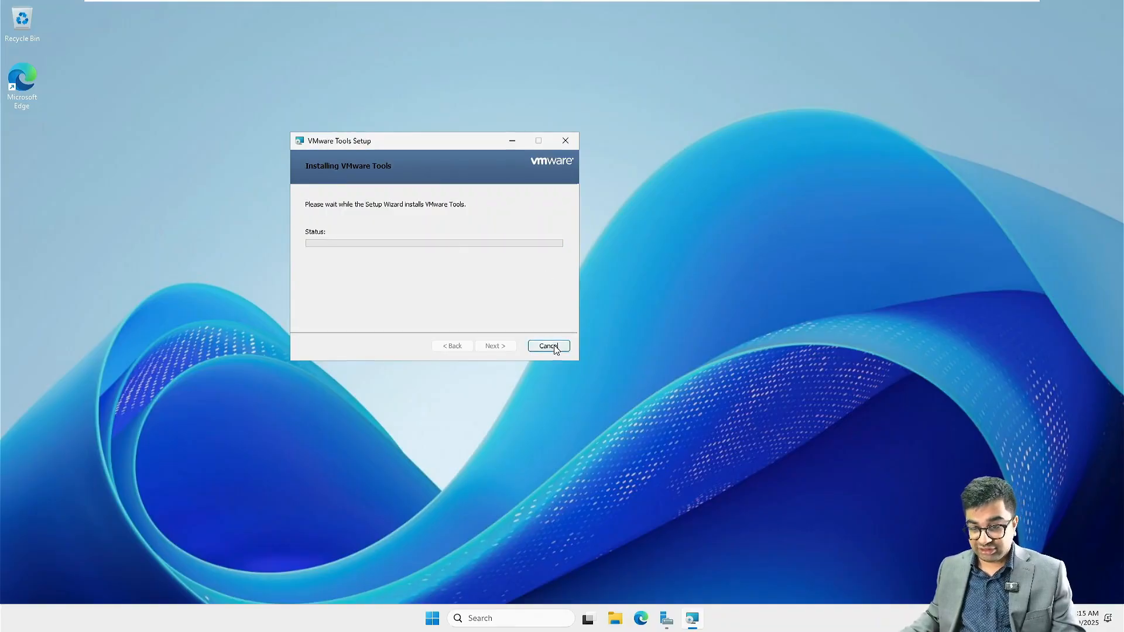
# Step: Finish VMware Tools setup, restart the server, and sign back in as Administrator via Send Ctrl+Alt+Del
pyautogui.click(494, 346)
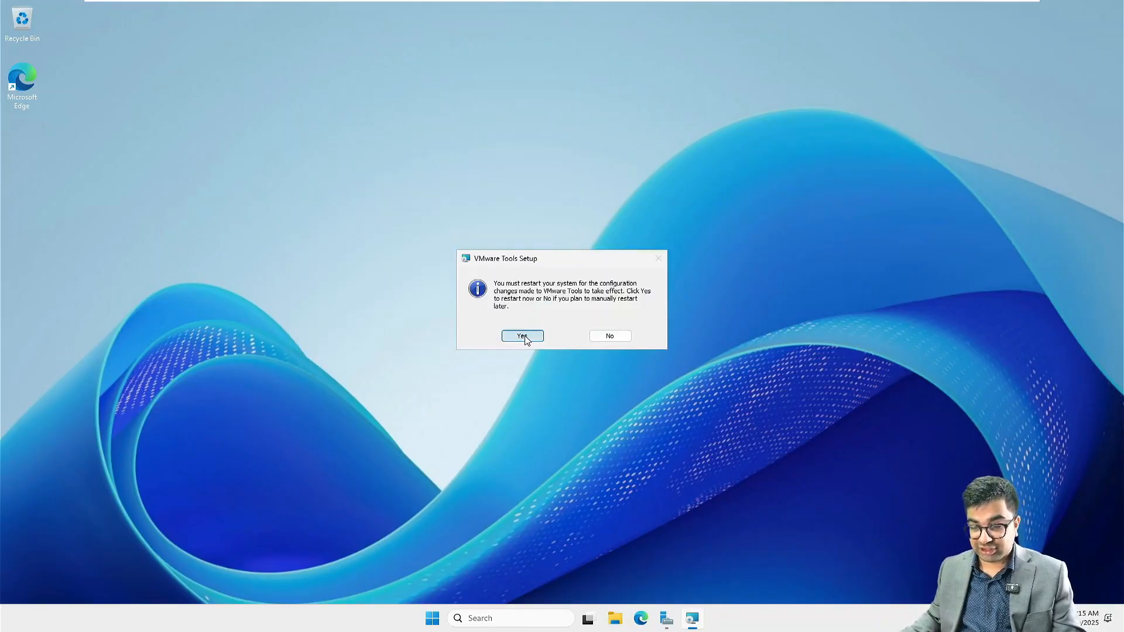
pyautogui.click(524, 337)
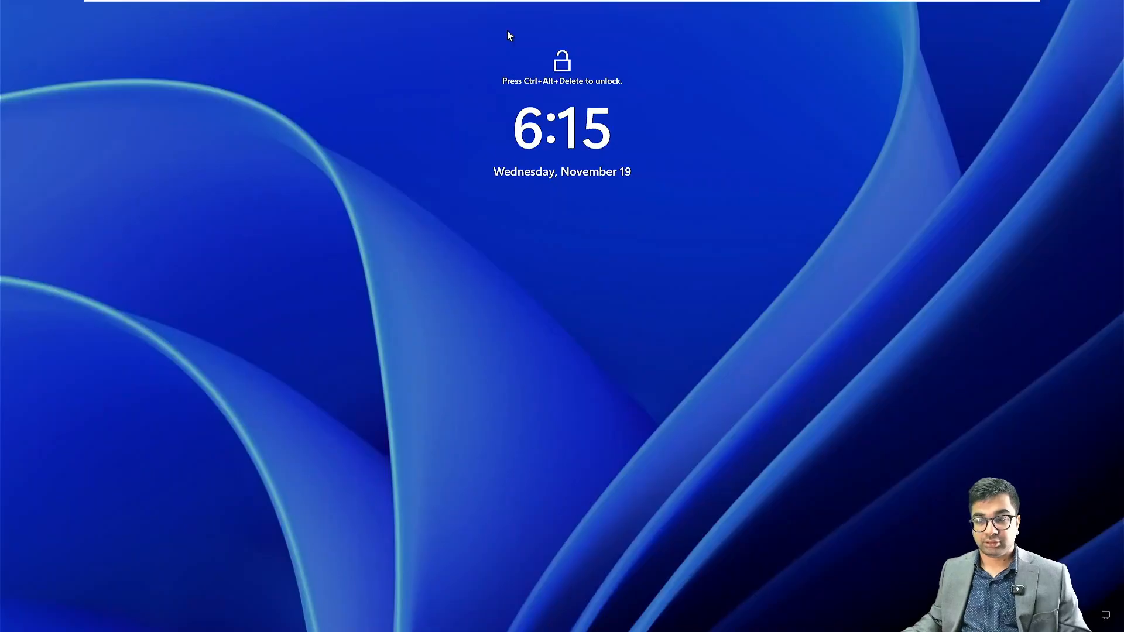
pyautogui.moveTo(408, 5)
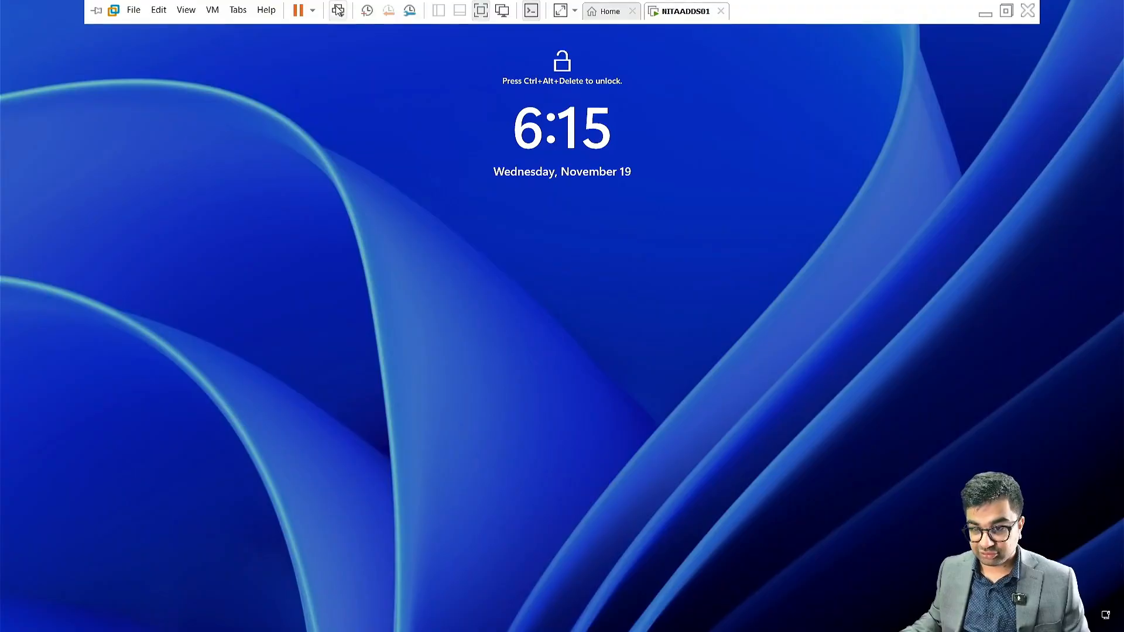
pyautogui.click(338, 10)
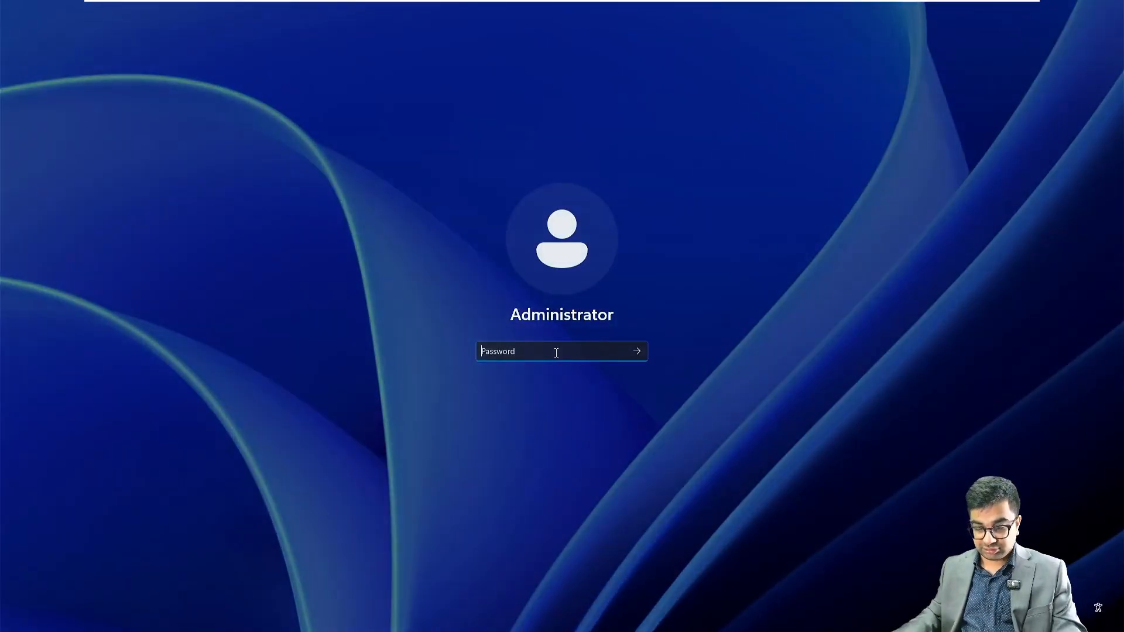
pyautogui.write('•')
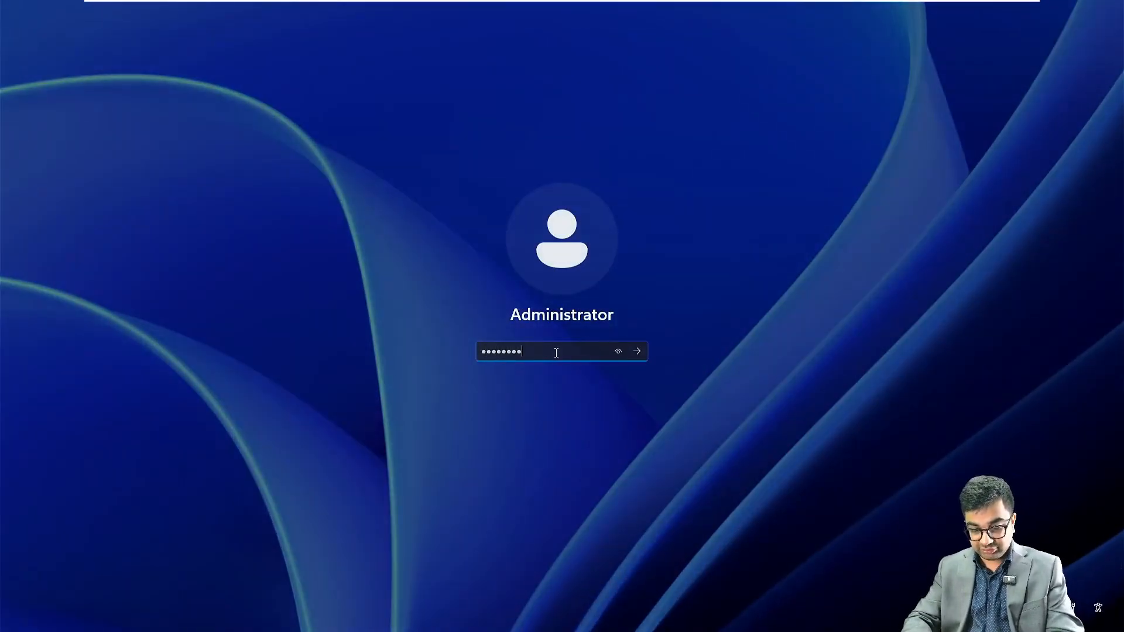
pyautogui.write('•••••••••••')
pyautogui.press('Return')
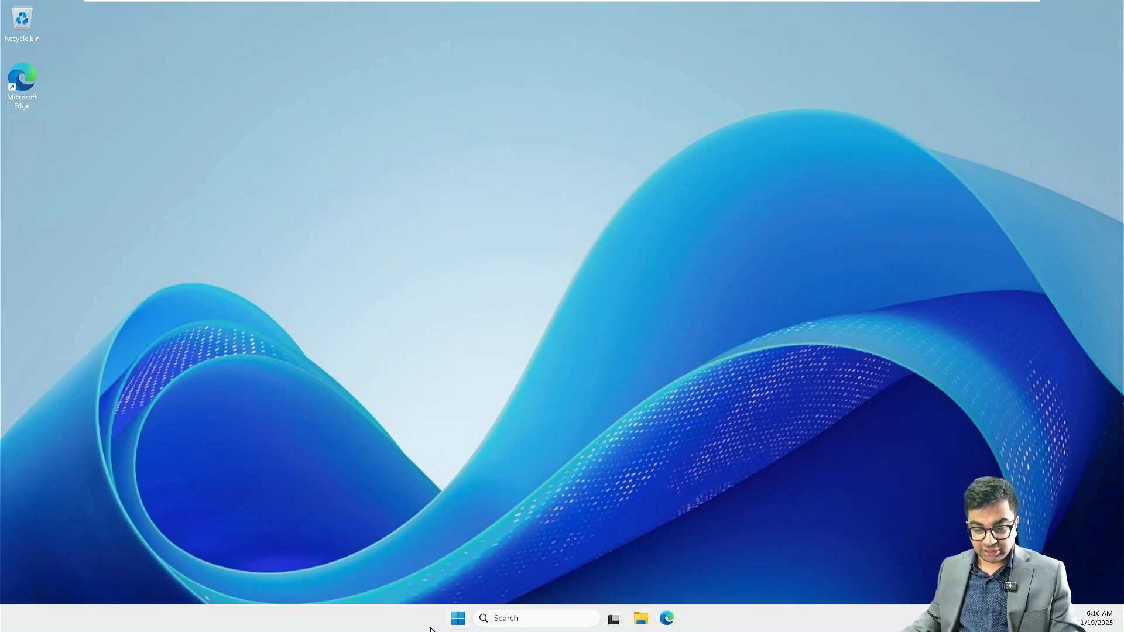
# Step: Set the screen-off timeout under System > Power to Never and close Settings
pyautogui.click(457, 617)
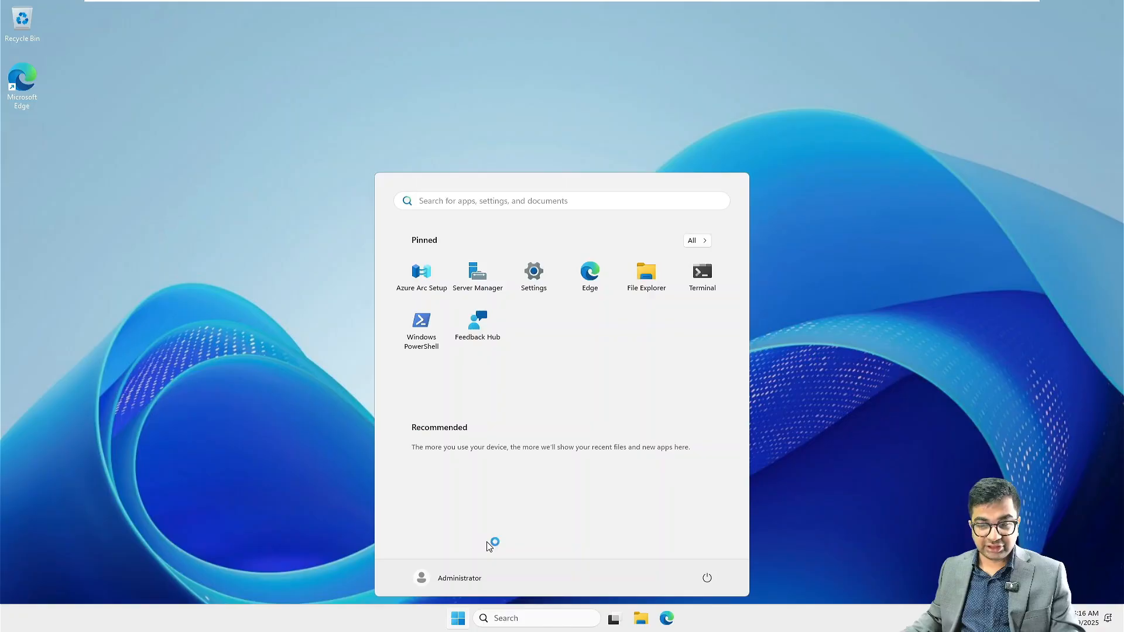
pyautogui.click(536, 301)
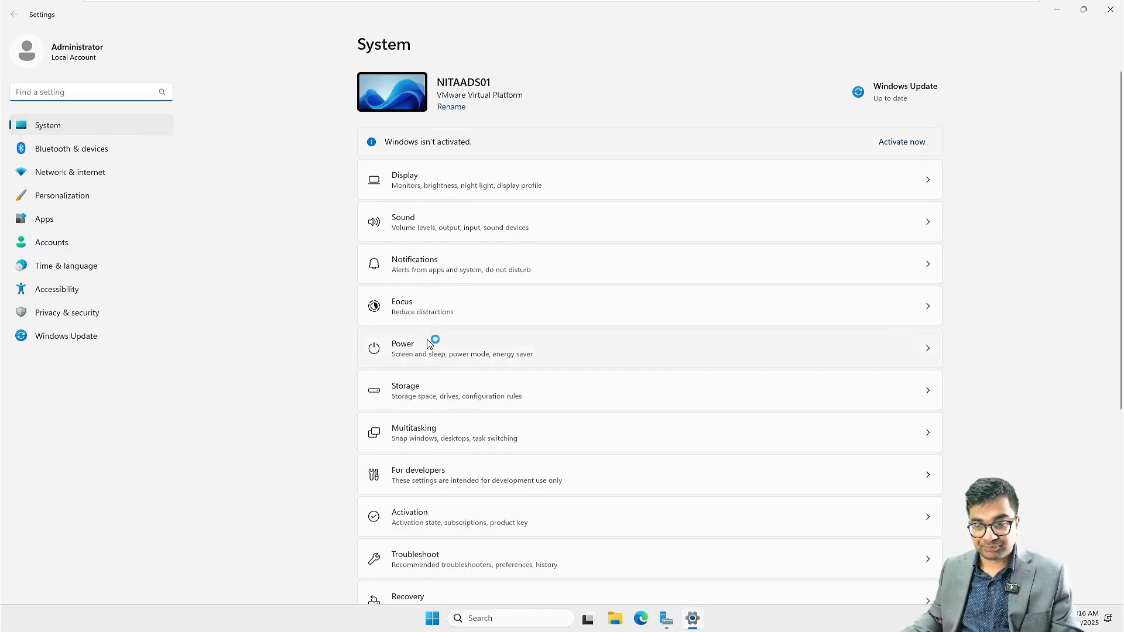
pyautogui.click(923, 353)
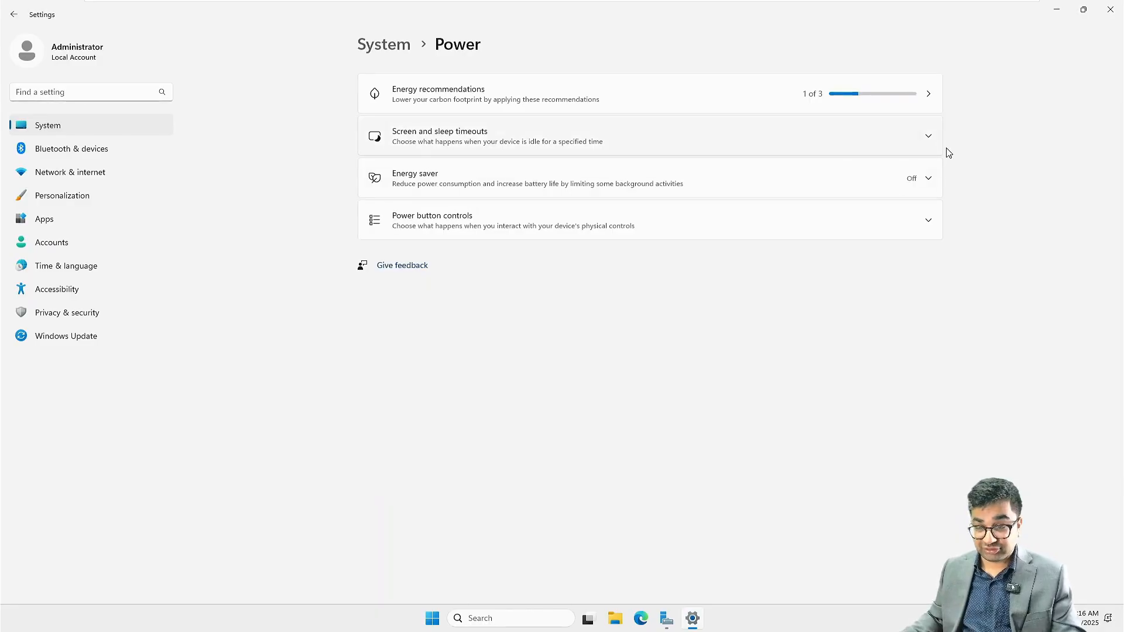
pyautogui.click(926, 140)
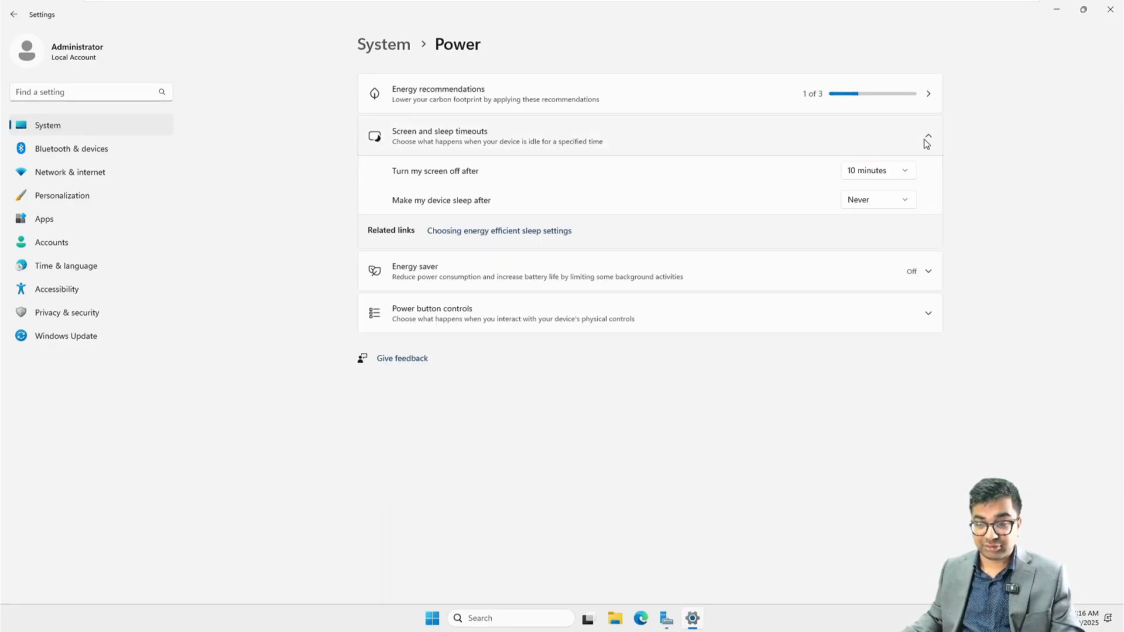
pyautogui.click(875, 170)
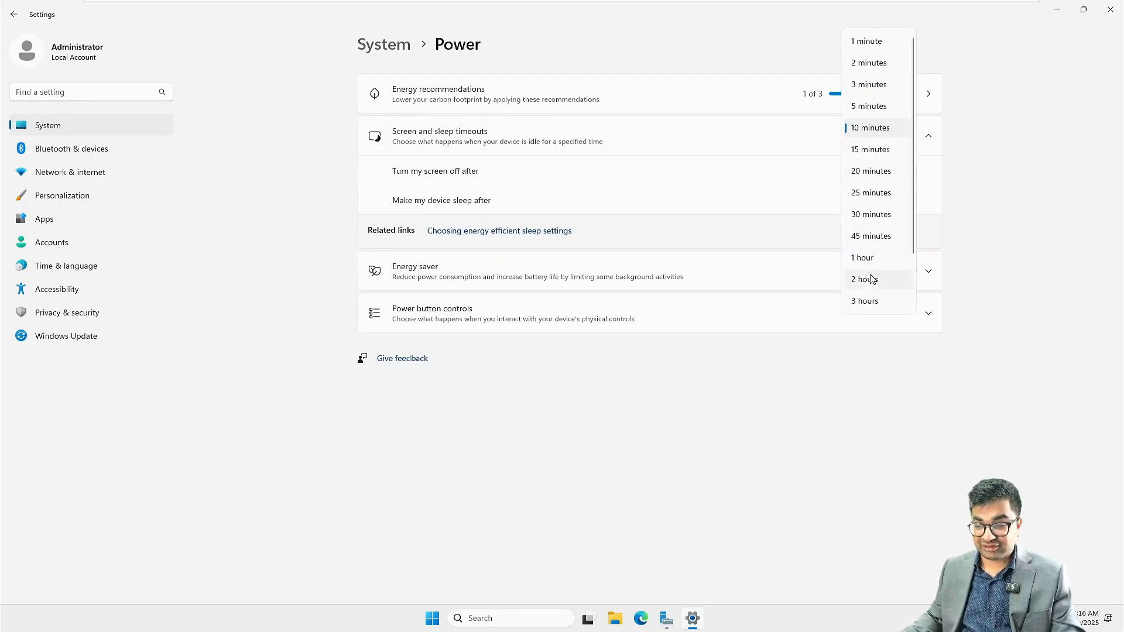
pyautogui.scroll(-2, 865, 280)
pyautogui.click(876, 301)
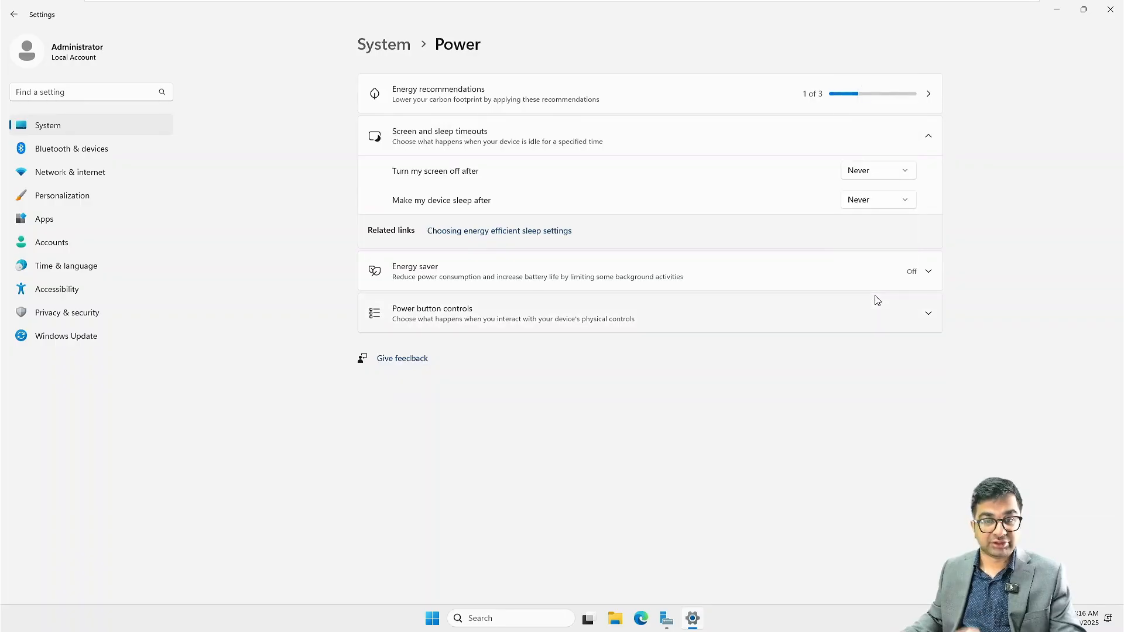
pyautogui.click(1111, 9)
# Step: Maximize Server Manager and open Ethernet0 Properties from Network Connections
pyautogui.click(484, 90)
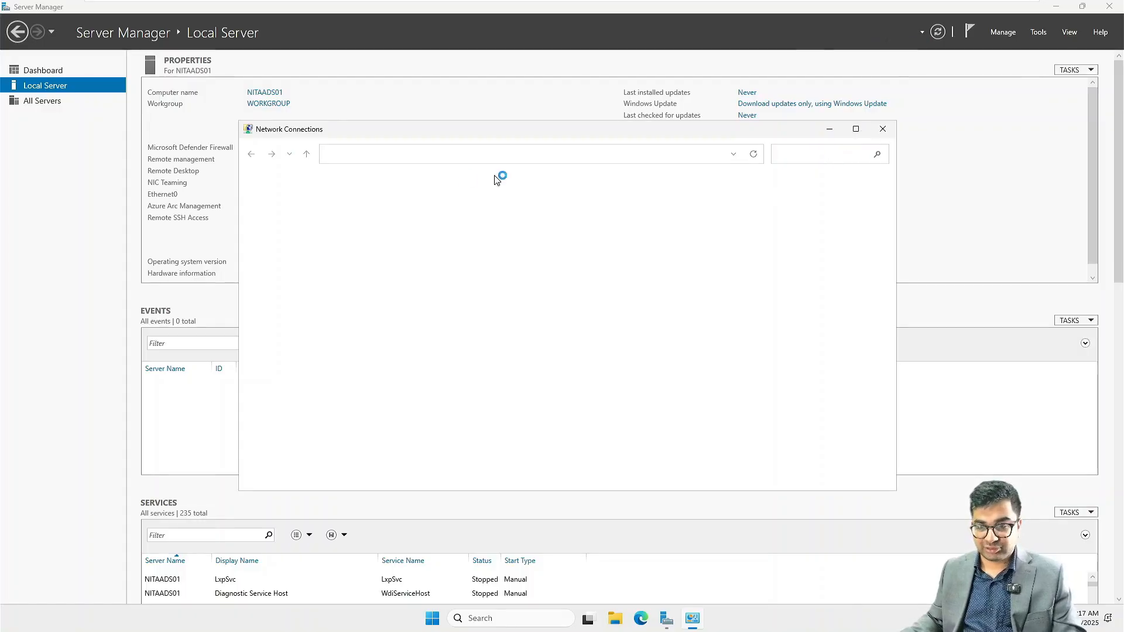
pyautogui.click(340, 207)
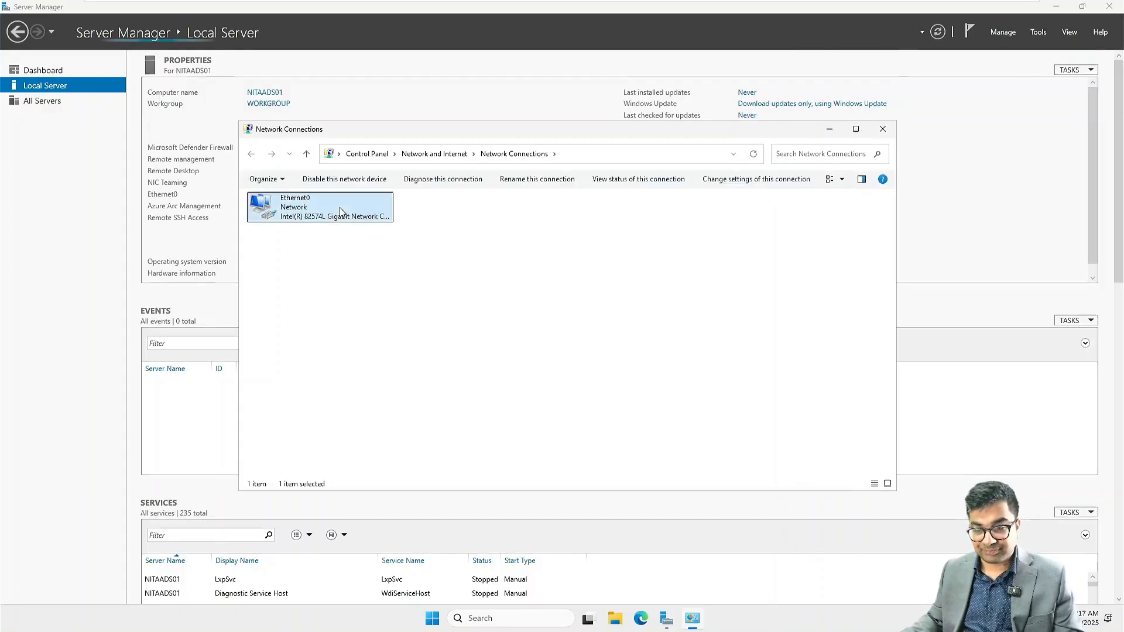
pyautogui.rightClick(339, 207)
pyautogui.click(404, 319)
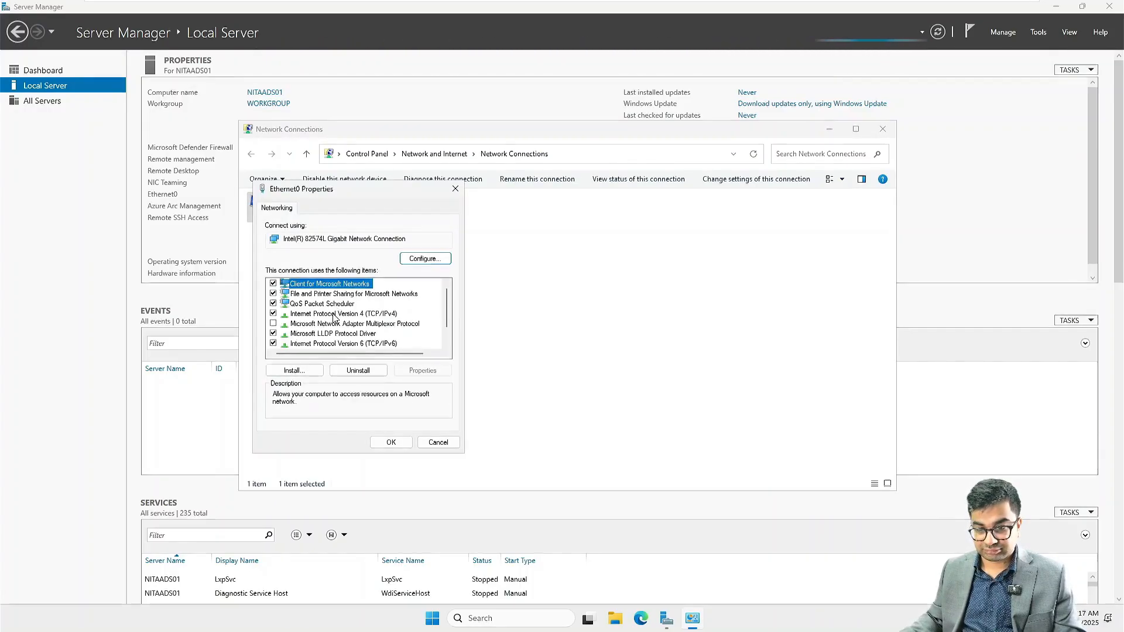
# Step: Switch IPv4 to a manual address 172.16.10.10 with subnet mask 255.255.255.0
pyautogui.click(335, 315)
pyautogui.doubleClick(335, 314)
pyautogui.click(345, 318)
pyautogui.click(413, 332)
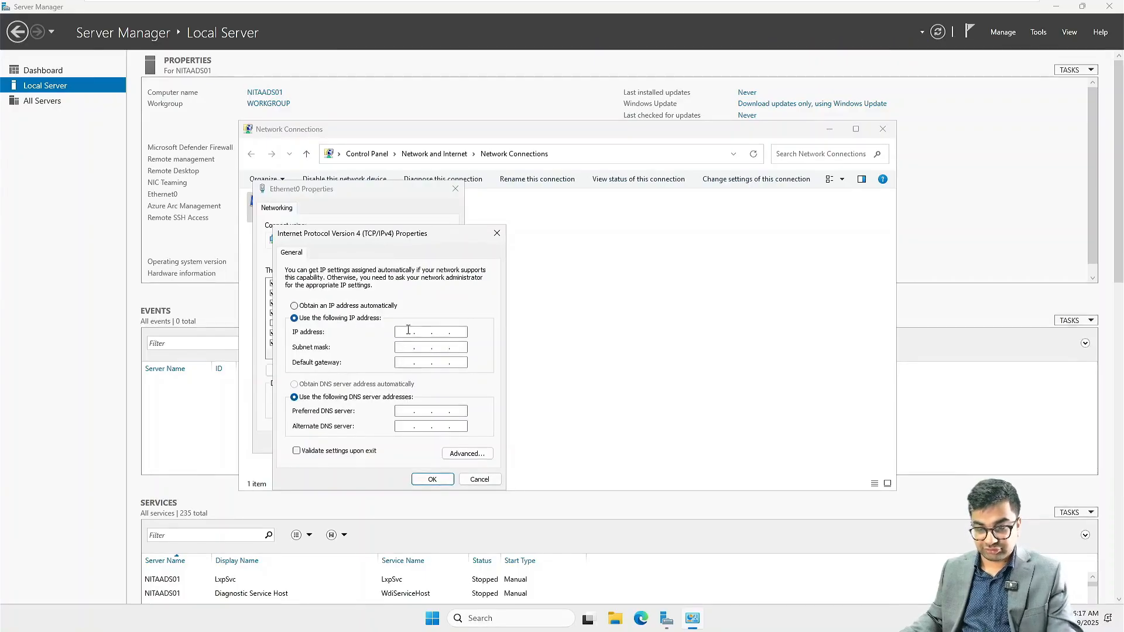
pyautogui.write('172.16')
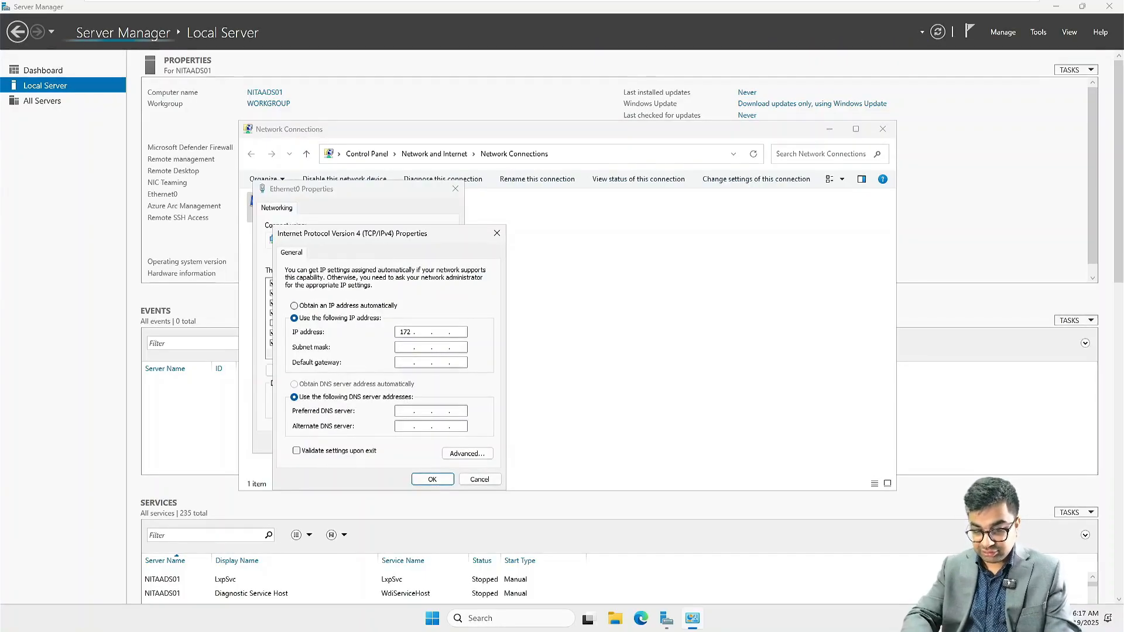
pyautogui.write('.10.')
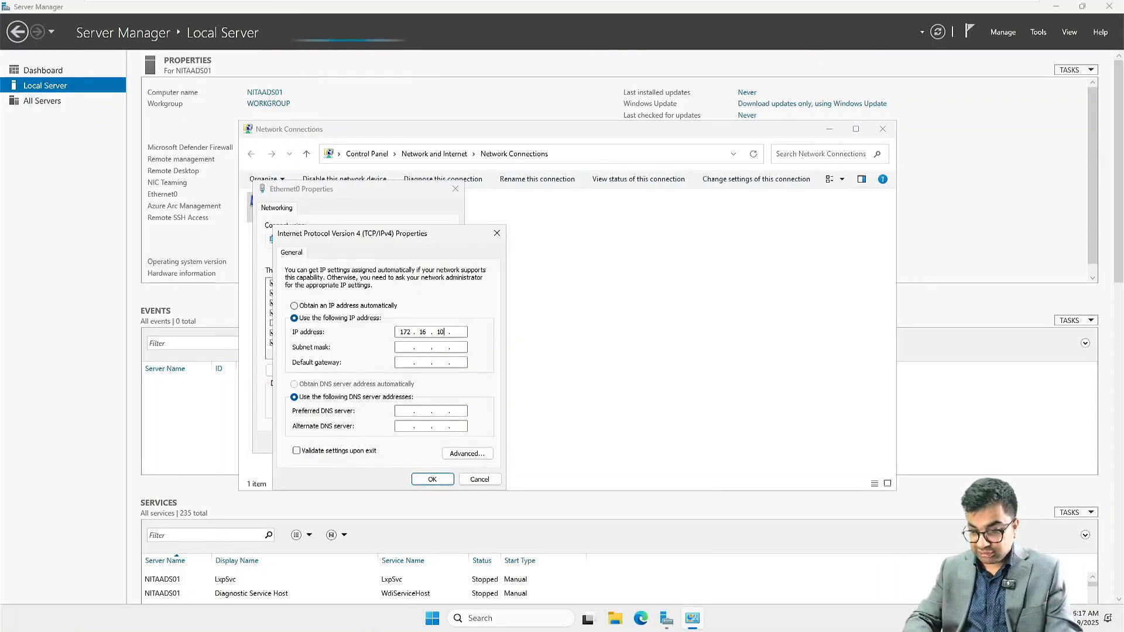
pyautogui.write('10')
pyautogui.press('Tab')
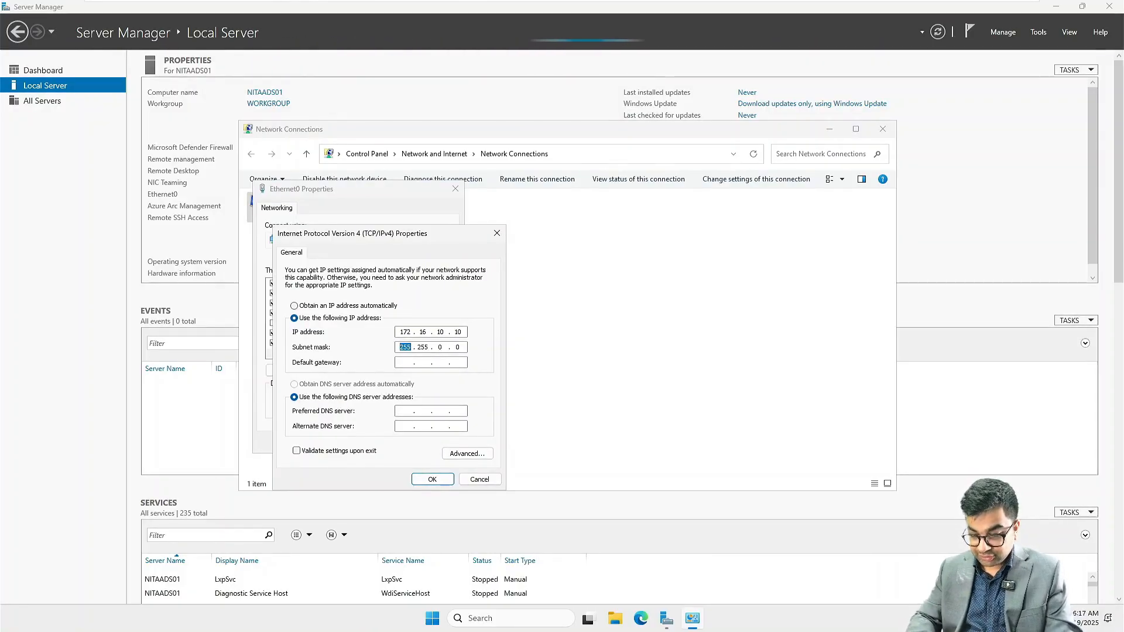
pyautogui.write('255 . 255 . 2')
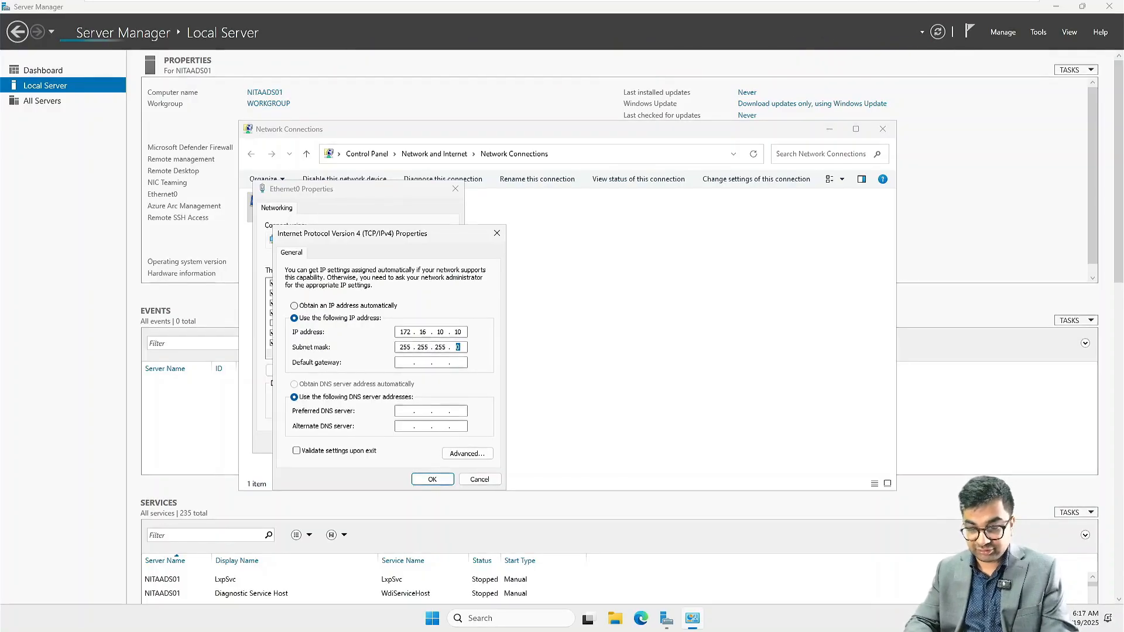
pyautogui.write('0')
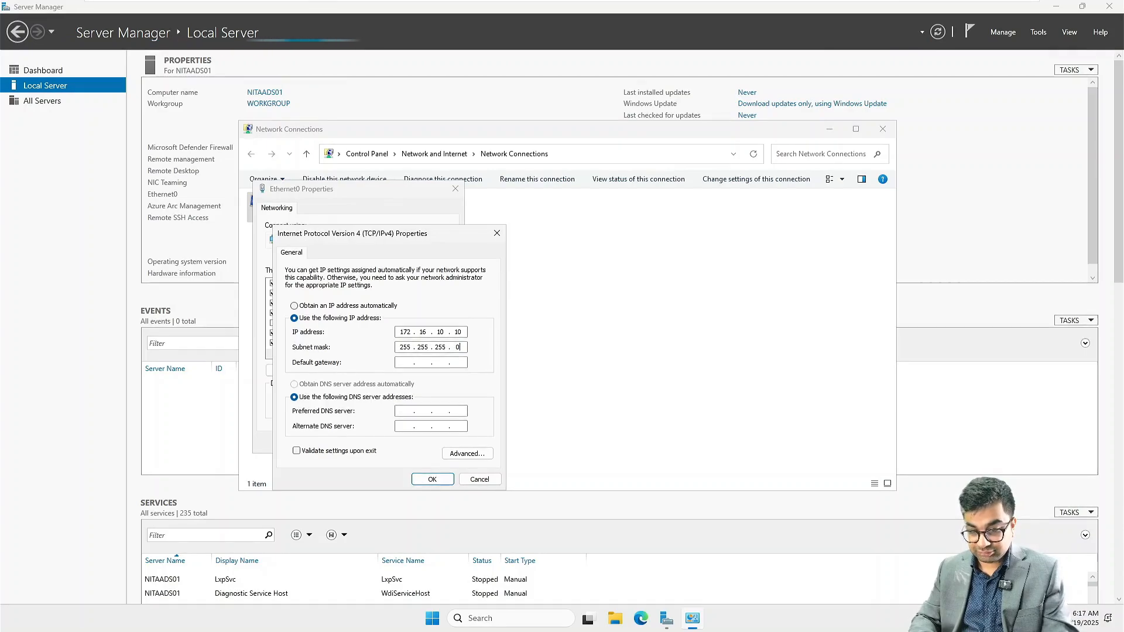
# Step: Add gateway 172.16.10.1 and preferred DNS 172.16.10.10, then save the Ethernet0 settings
pyautogui.press('Tab')
pyautogui.write('172.16')
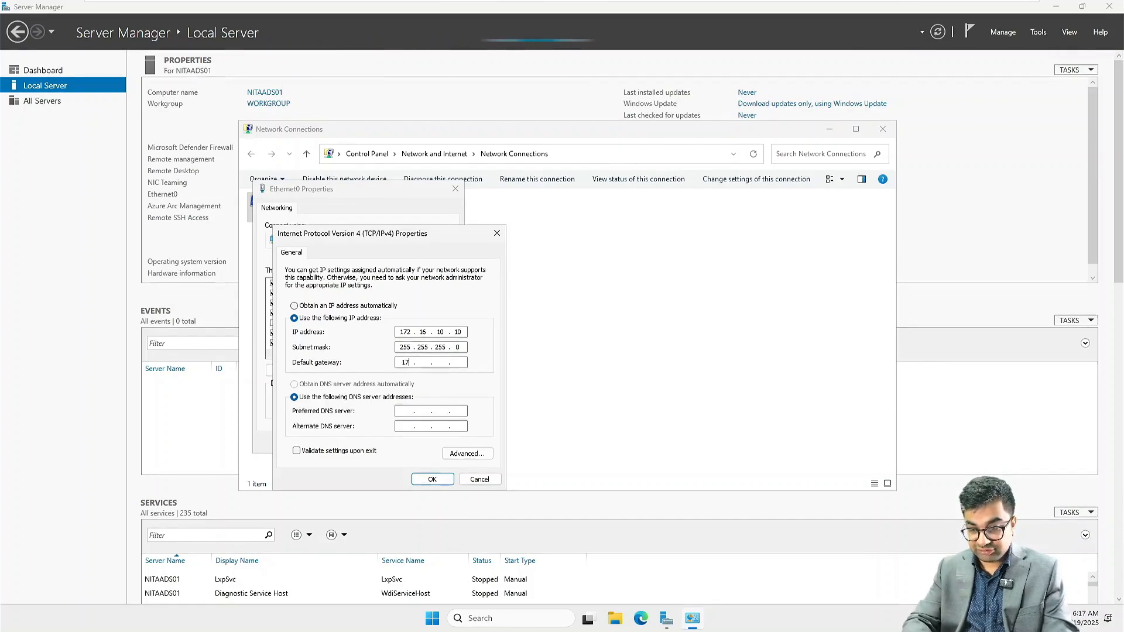
pyautogui.write('.10.1')
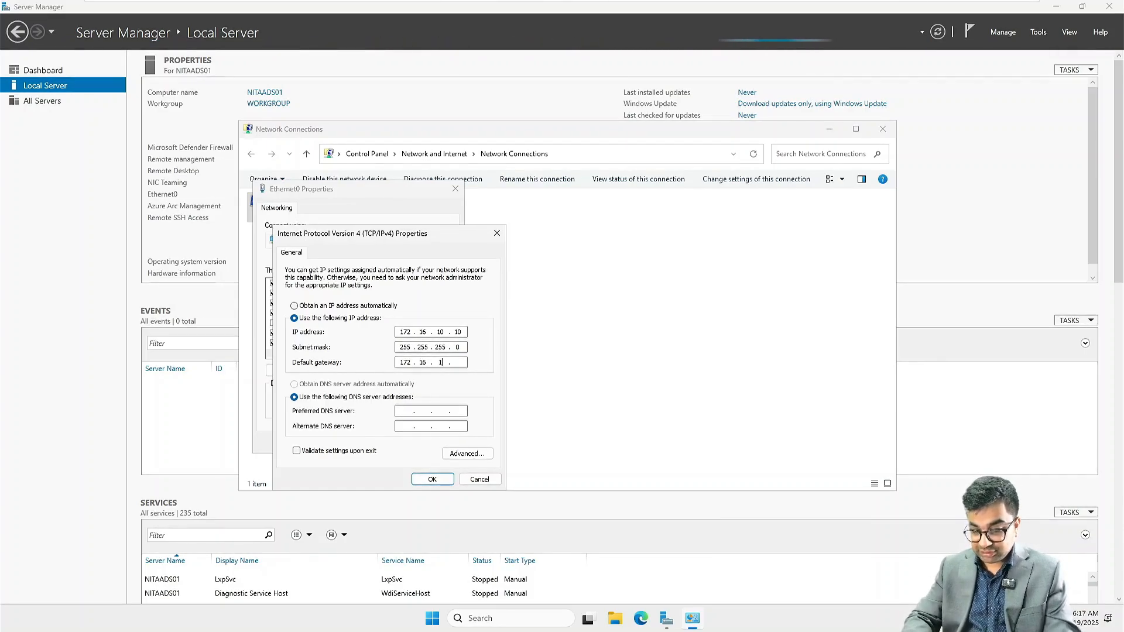
pyautogui.press('Tab')
pyautogui.press('Tab')
pyautogui.write('172.16.10')
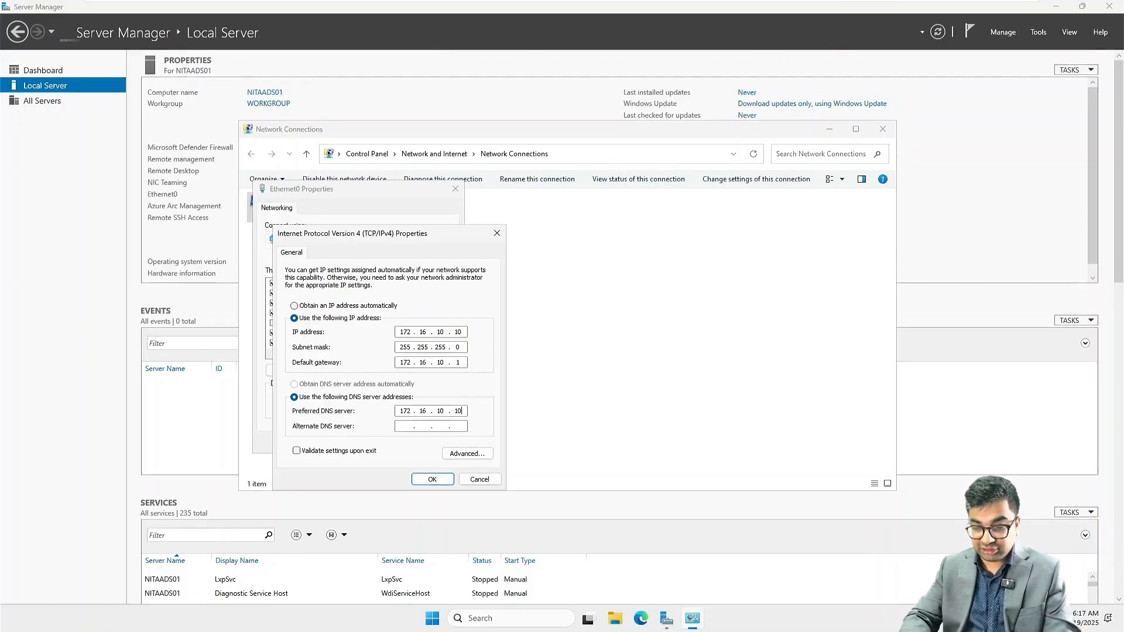
pyautogui.press('Return')
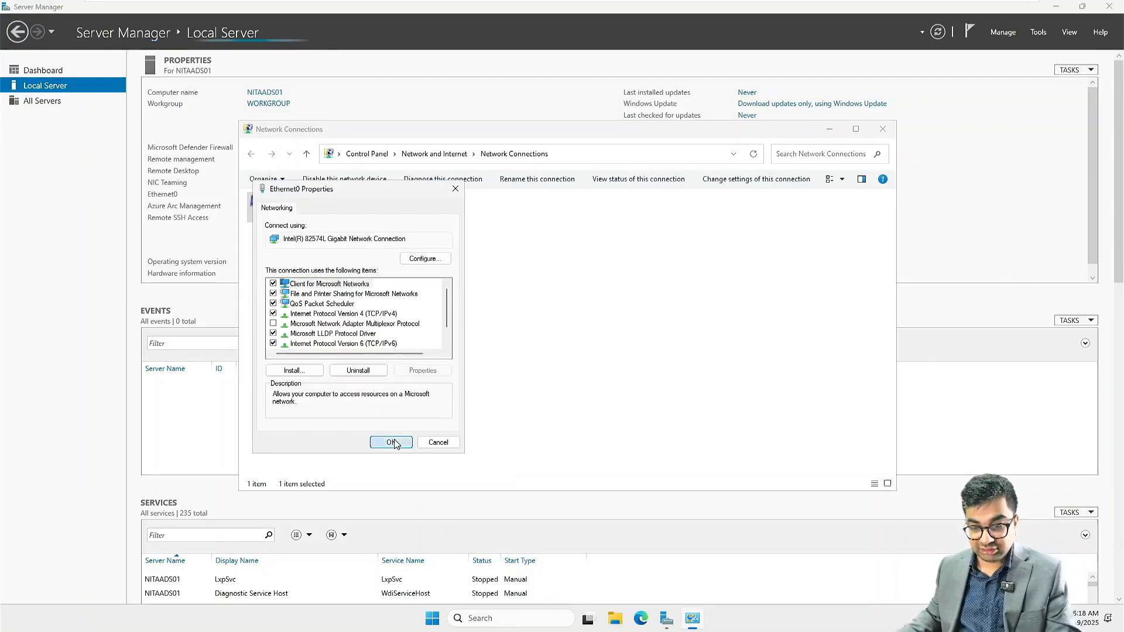
pyautogui.click(391, 442)
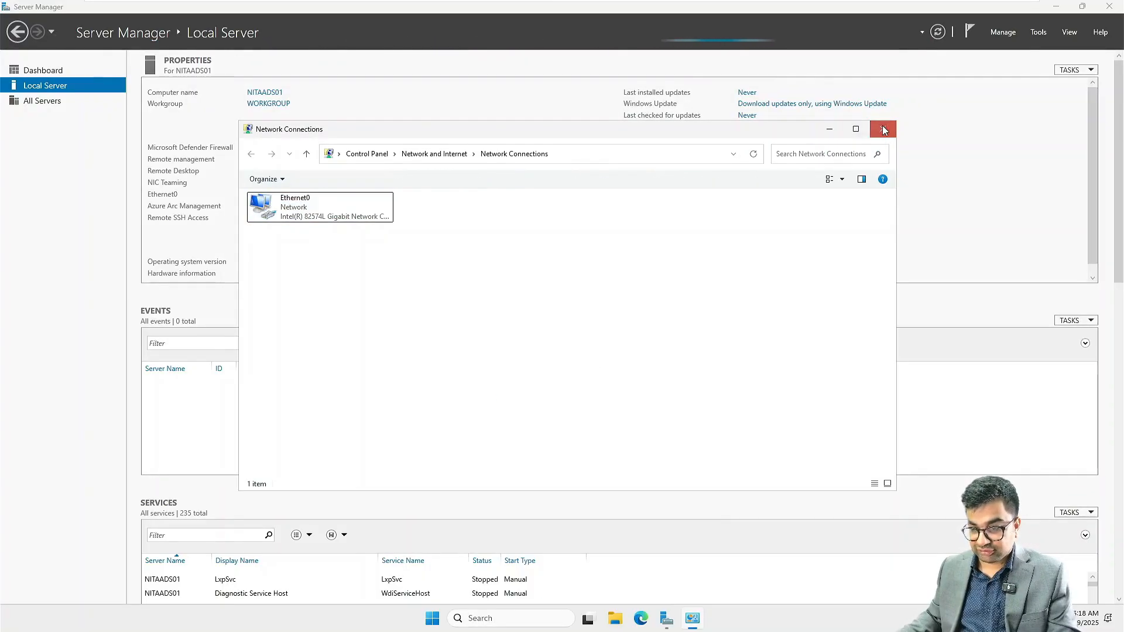
# Step: Close Network Connections and launch Windows Defender Firewall with Advanced Security from Tools
pyautogui.click(882, 129)
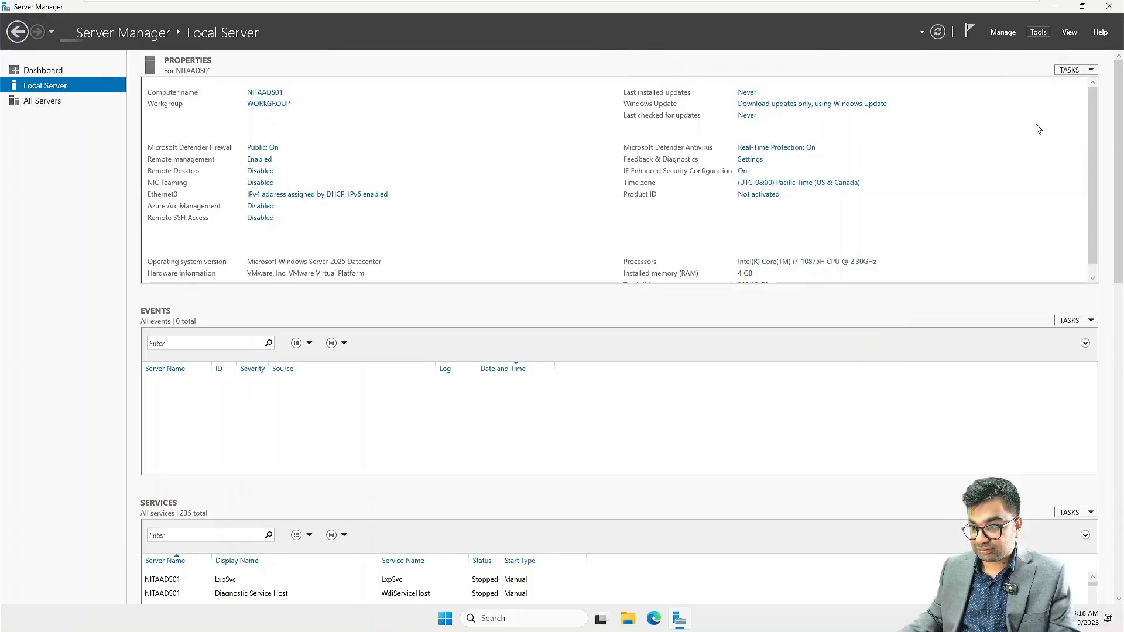
pyautogui.click(1037, 33)
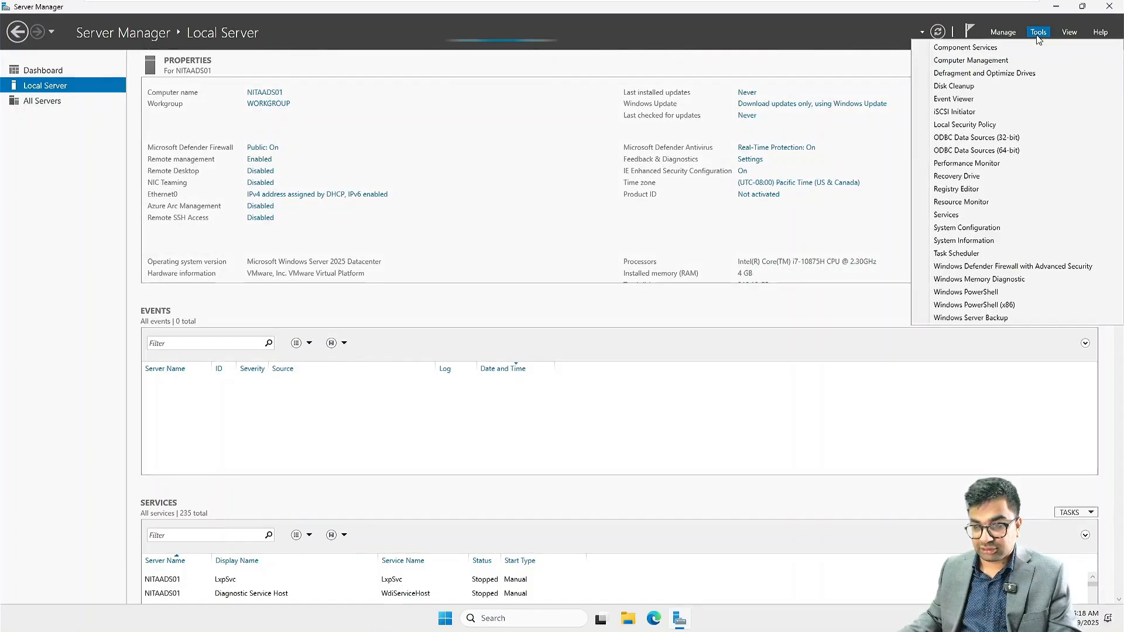
pyautogui.click(1006, 268)
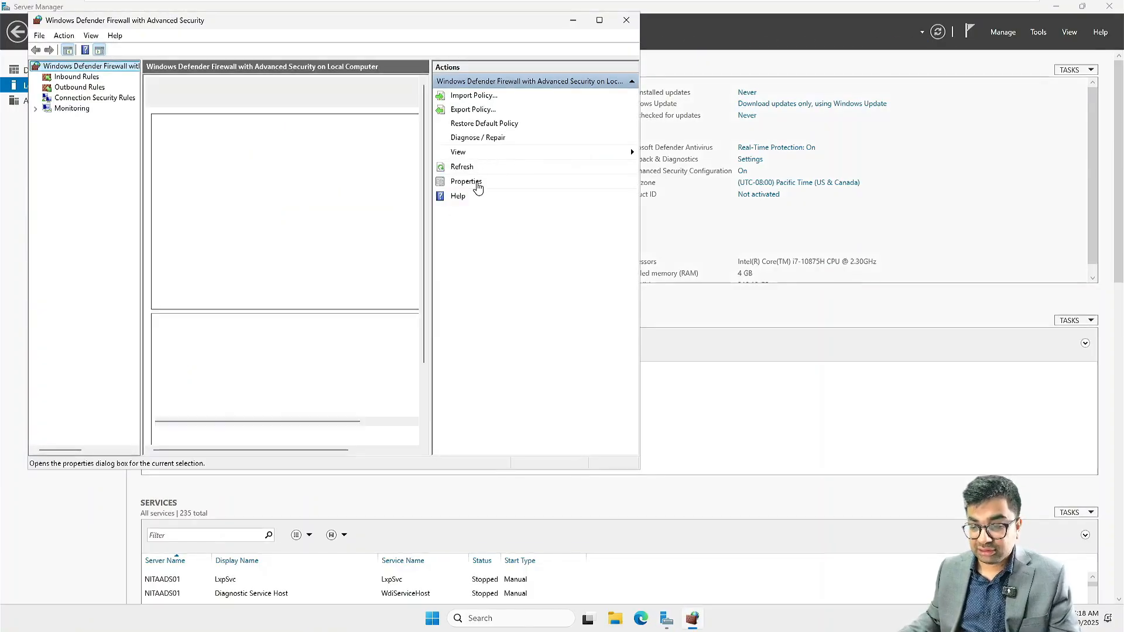
# Step: Set the firewall state to Off for the Domain, Private and Public profiles, then close the console
pyautogui.click(468, 181)
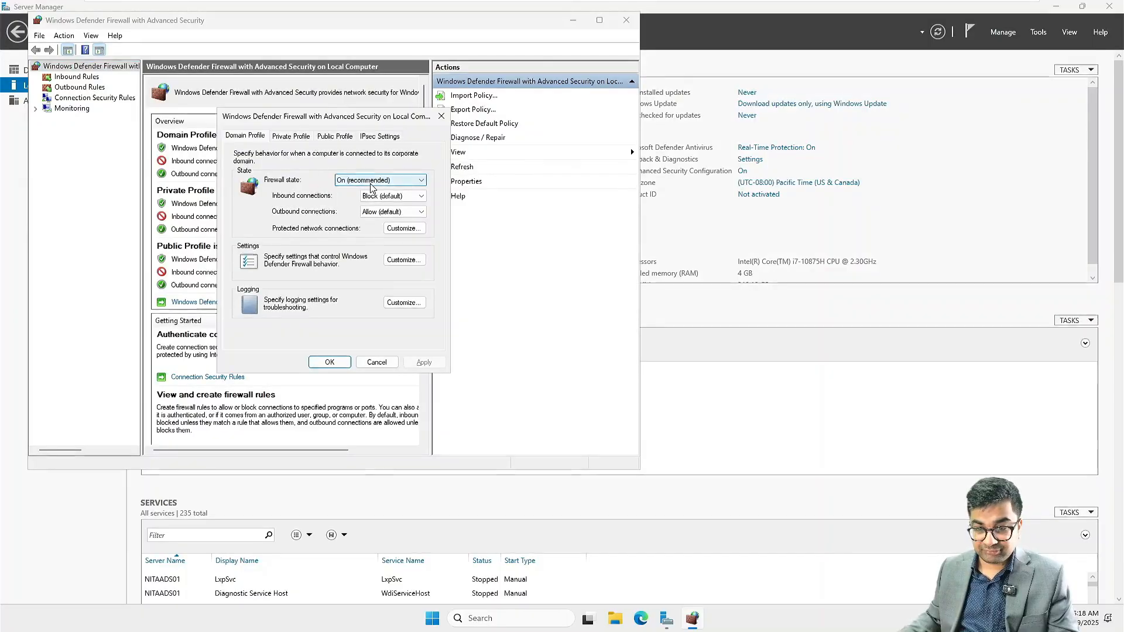
pyautogui.click(366, 181)
pyautogui.click(367, 199)
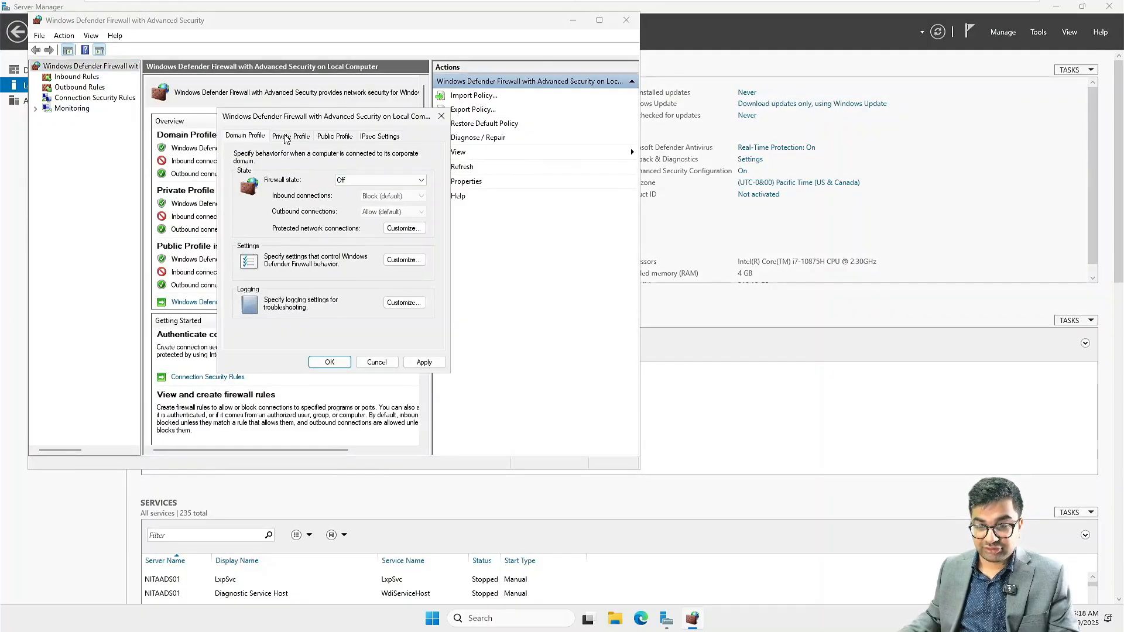
pyautogui.click(291, 137)
pyautogui.click(358, 180)
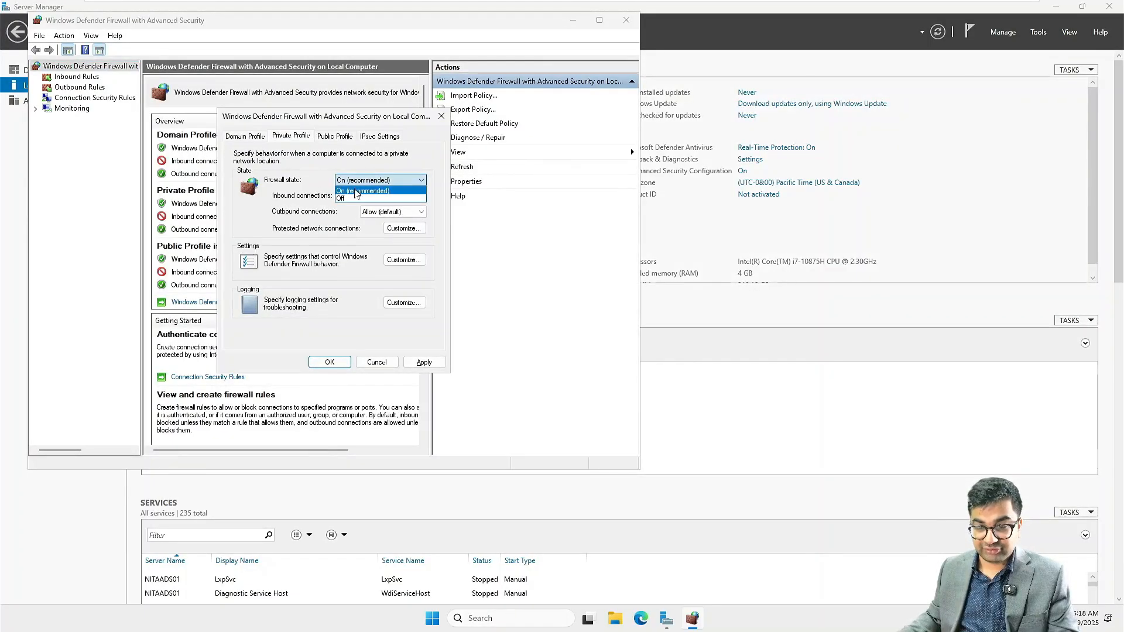
pyautogui.click(353, 199)
pyautogui.click(335, 137)
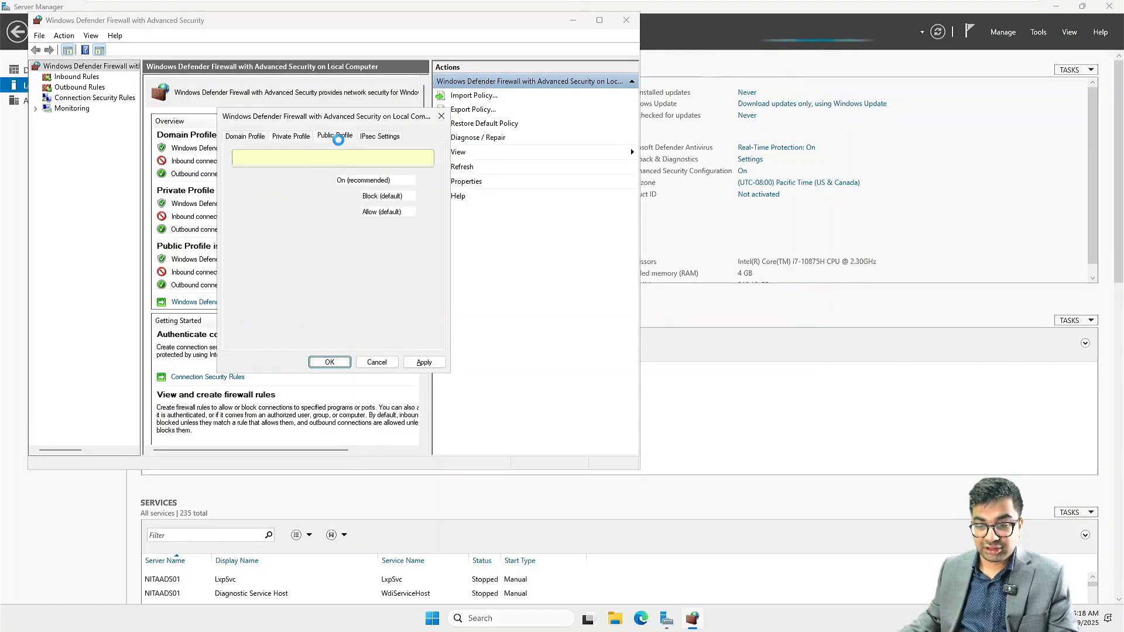
pyautogui.click(358, 180)
pyautogui.click(352, 199)
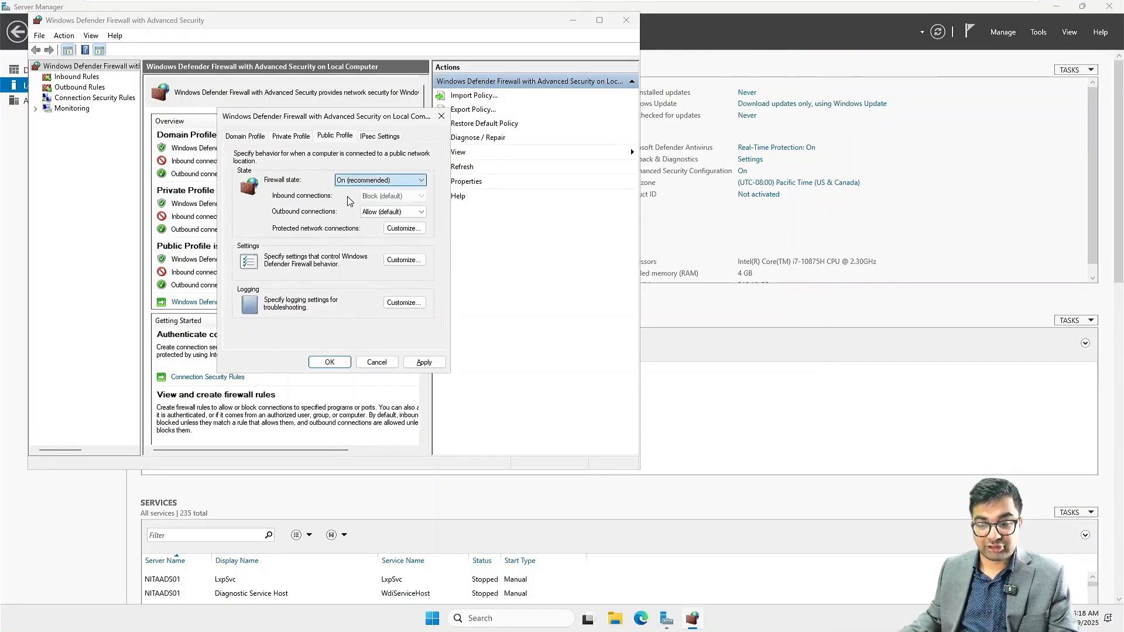
pyautogui.click(329, 362)
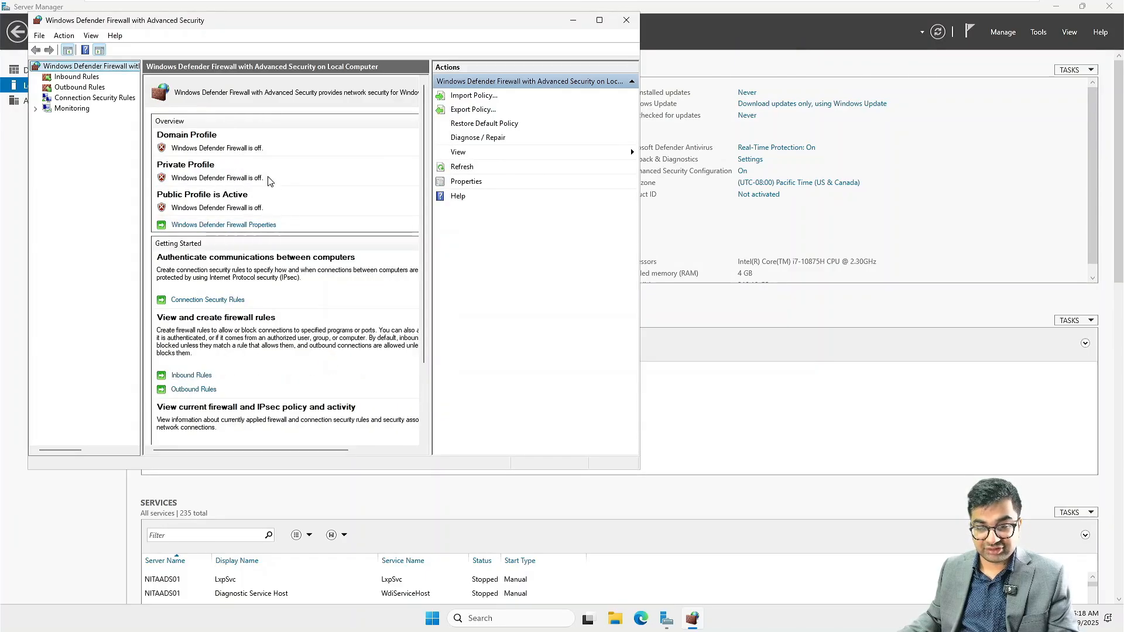
pyautogui.click(626, 20)
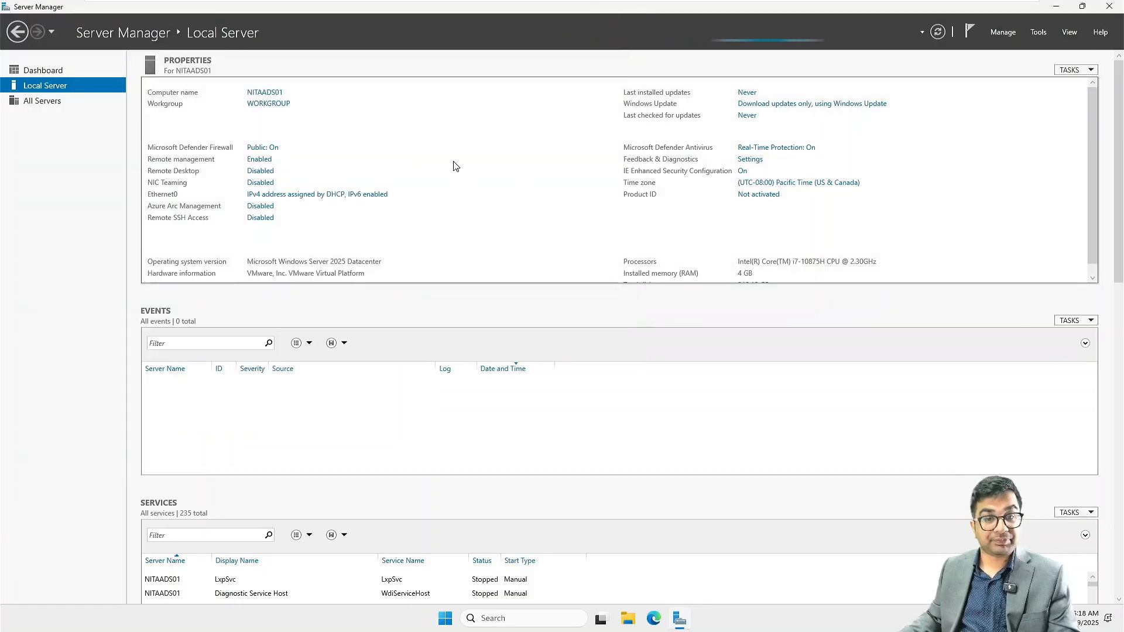
# Step: Return to the Server Manager Dashboard, preview the Add Roles and Features wizard, then cancel it
pyautogui.click(38, 70)
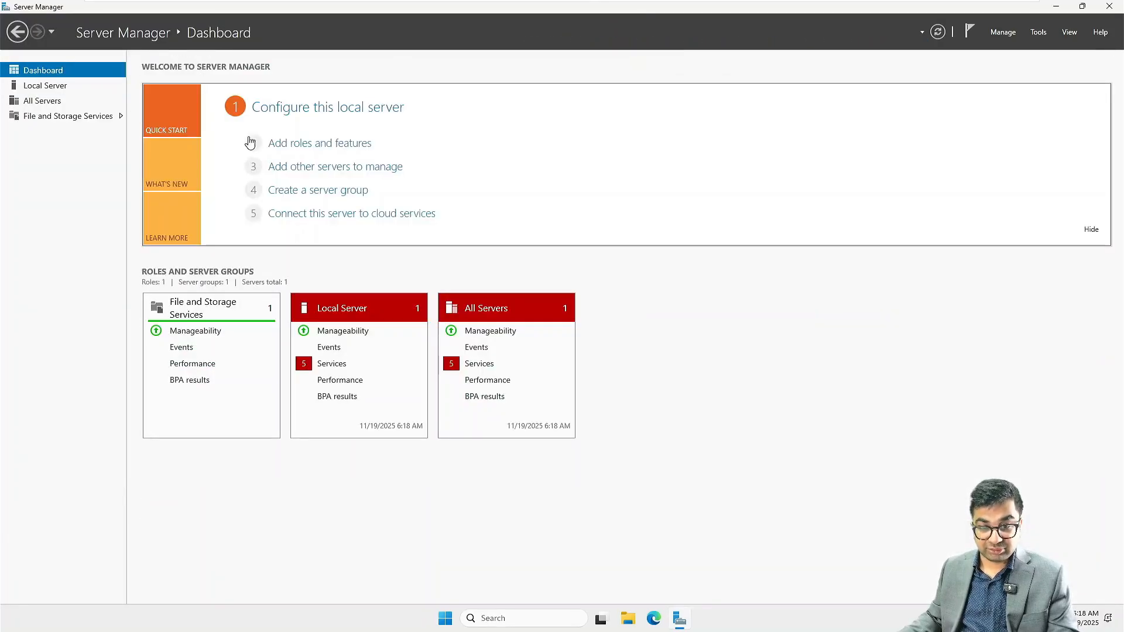
pyautogui.click(315, 144)
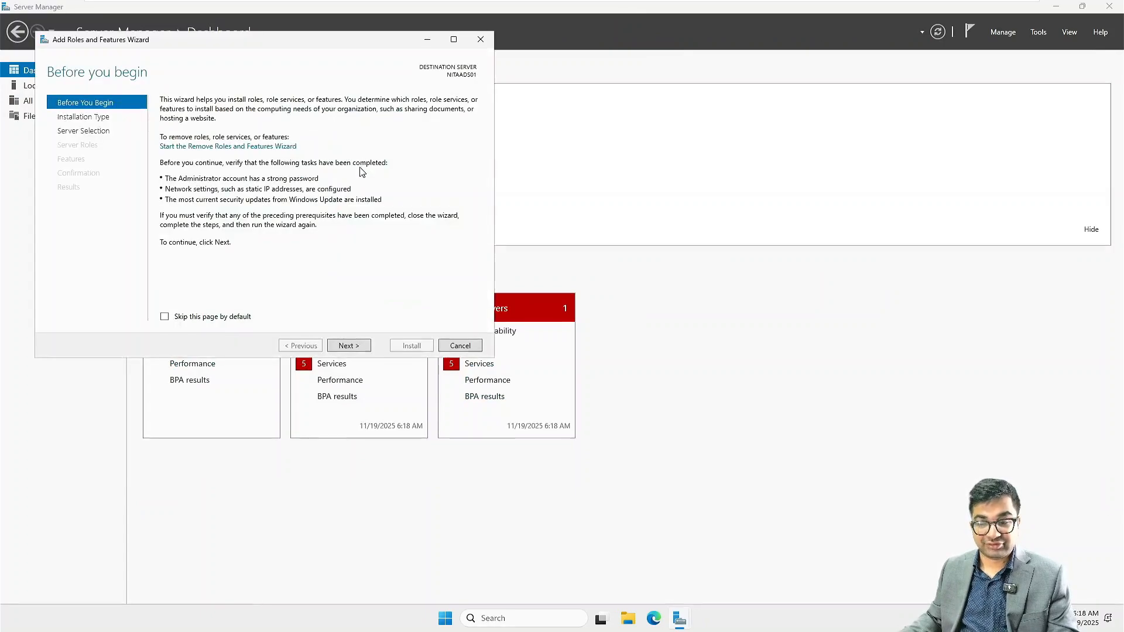
pyautogui.click(363, 346)
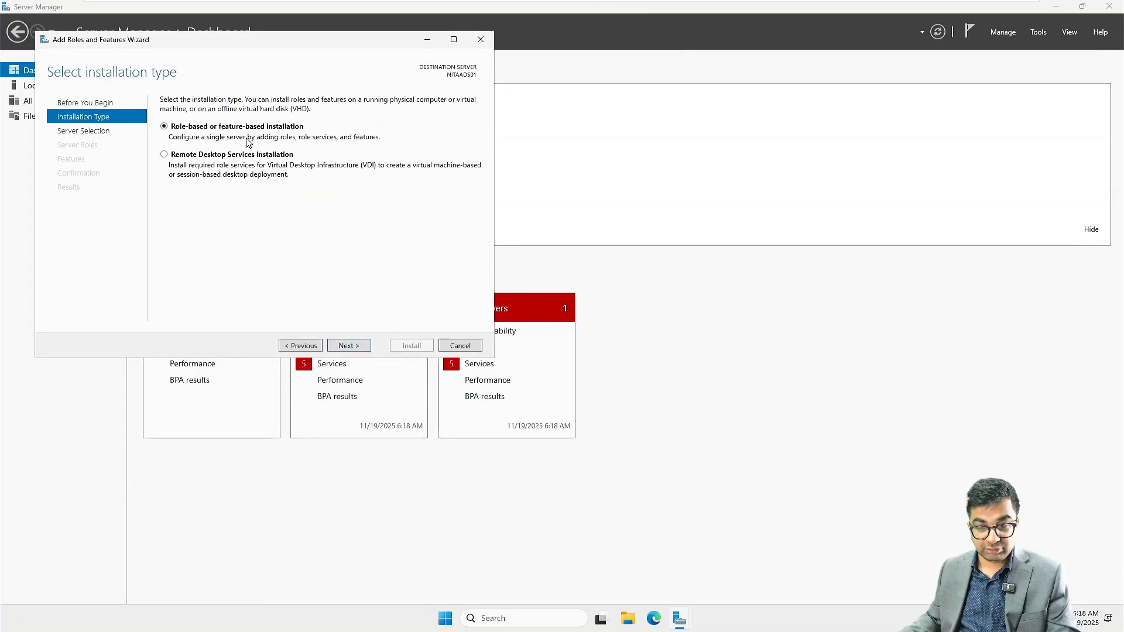
pyautogui.click(350, 347)
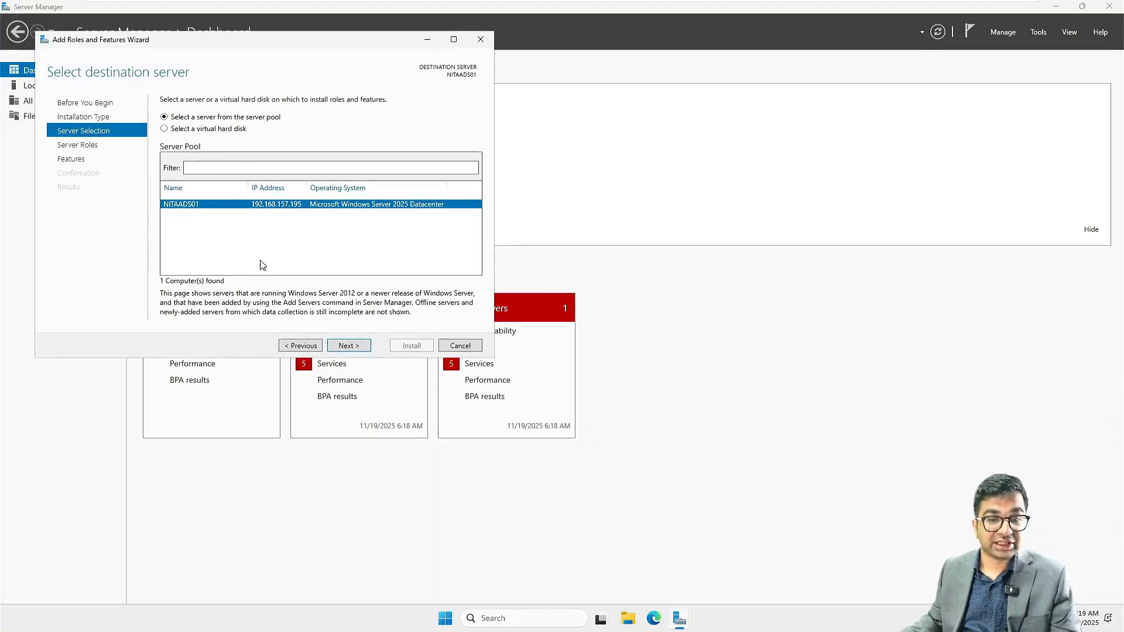
pyautogui.click(449, 346)
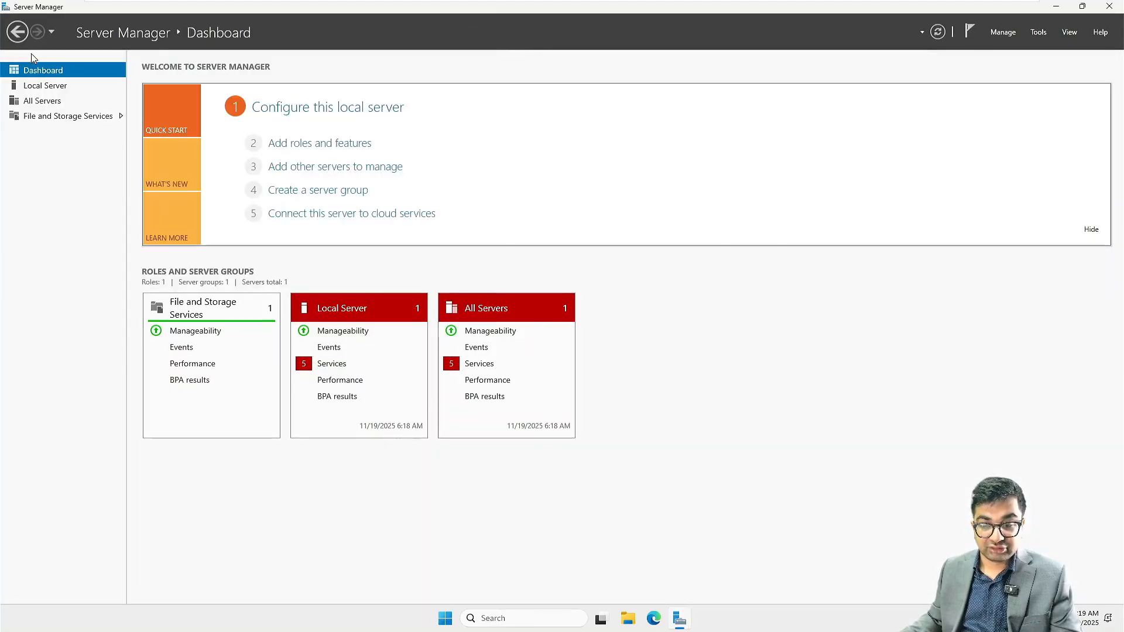
# Step: Rename the computer to NITAADDS01 from the Local Server system properties
pyautogui.click(62, 88)
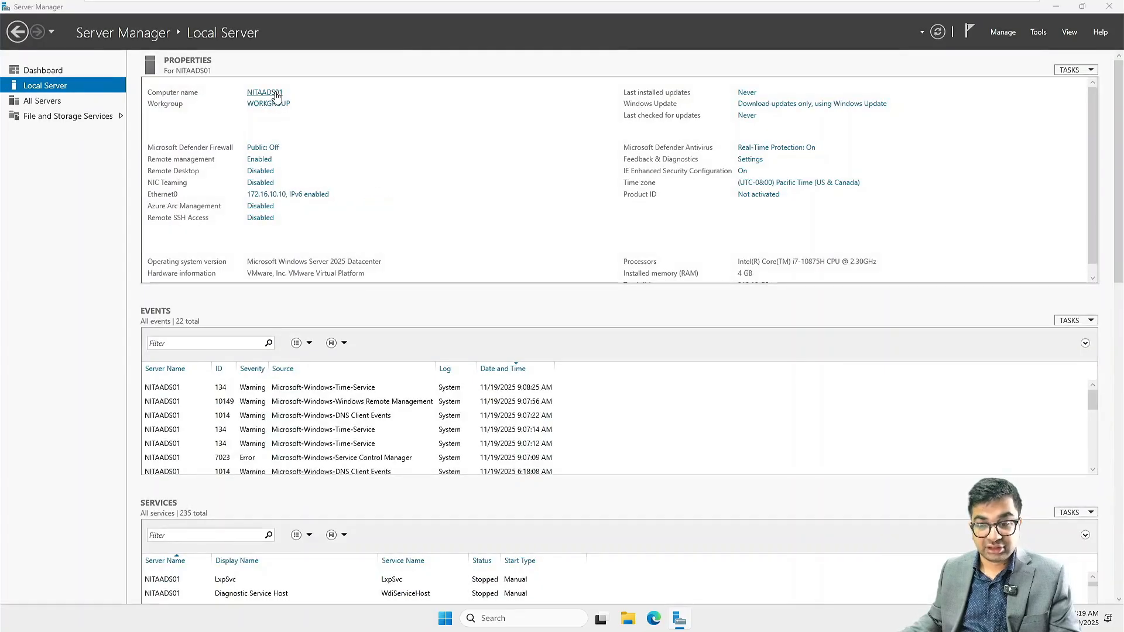
pyautogui.click(276, 93)
pyautogui.click(278, 219)
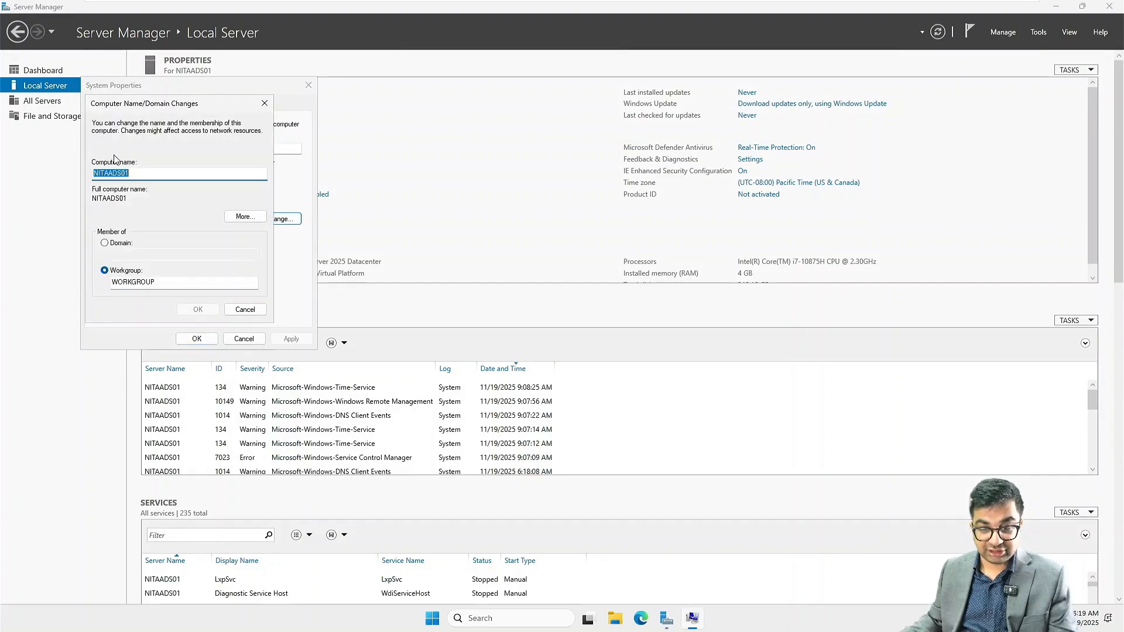
pyautogui.click(115, 174)
pyautogui.write('D')
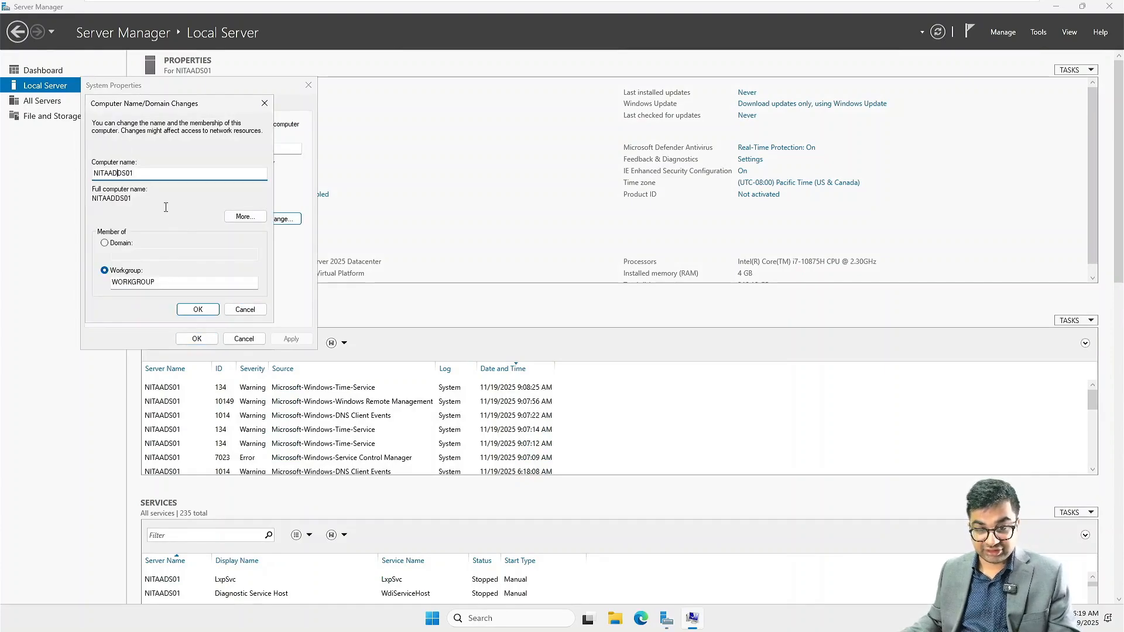
pyautogui.click(198, 314)
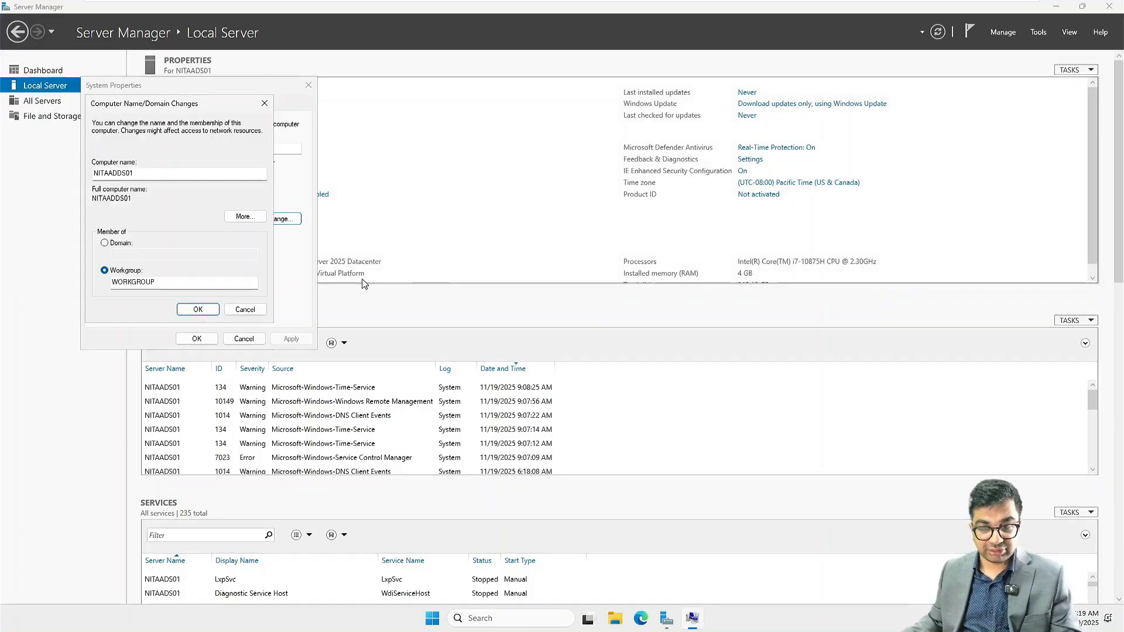
# Step: Acknowledge the restart notices and restart the server now
pyautogui.click(630, 323)
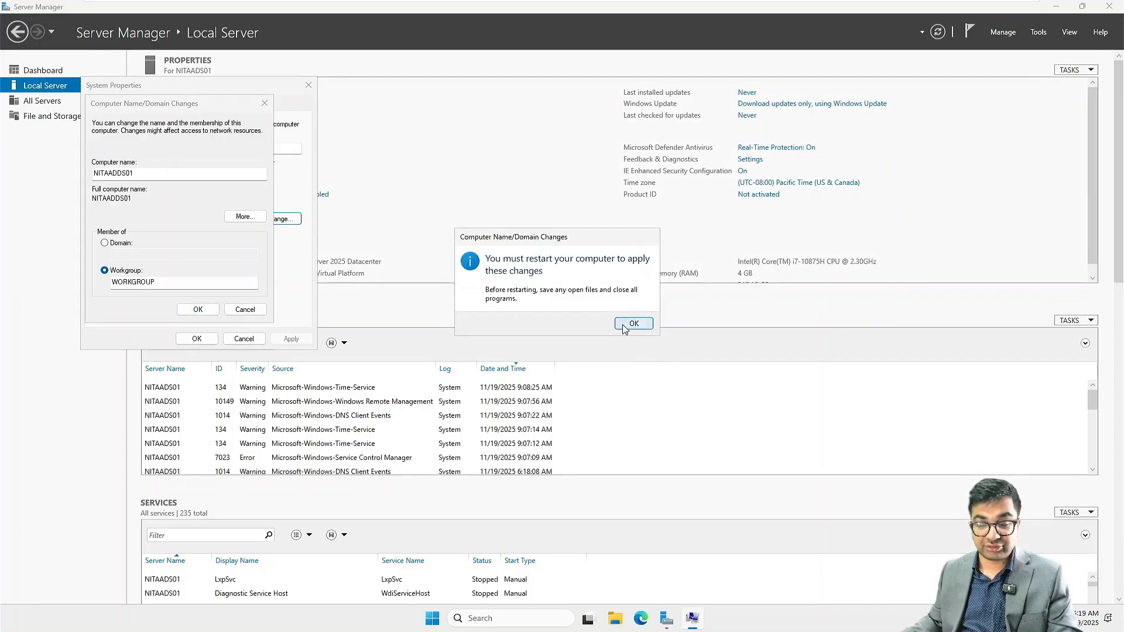
pyautogui.click(197, 338)
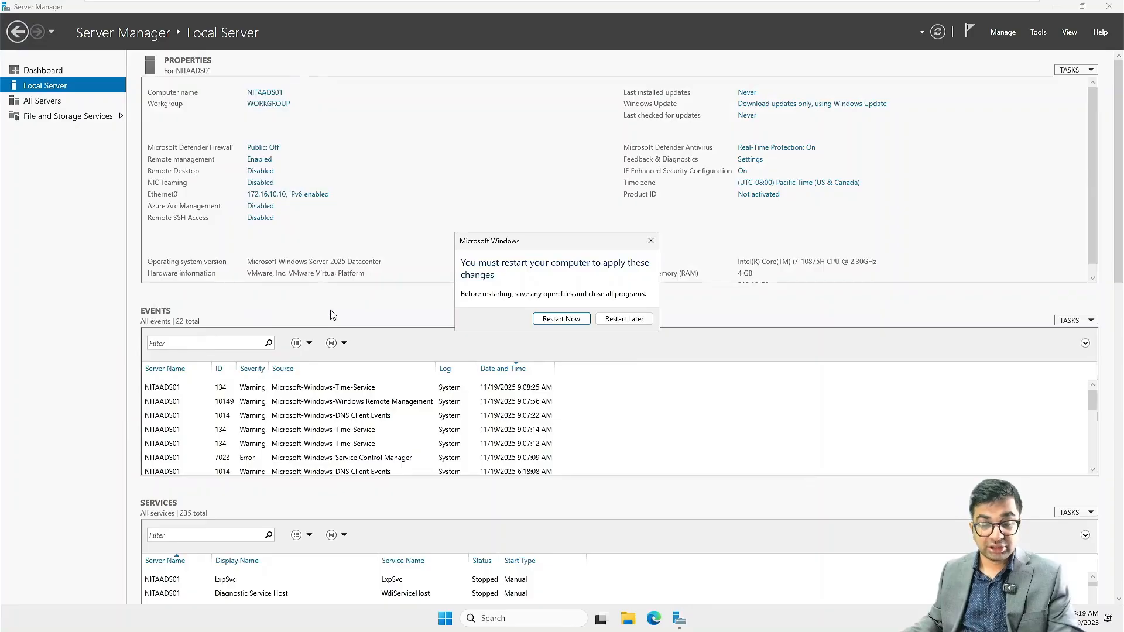
pyautogui.click(565, 321)
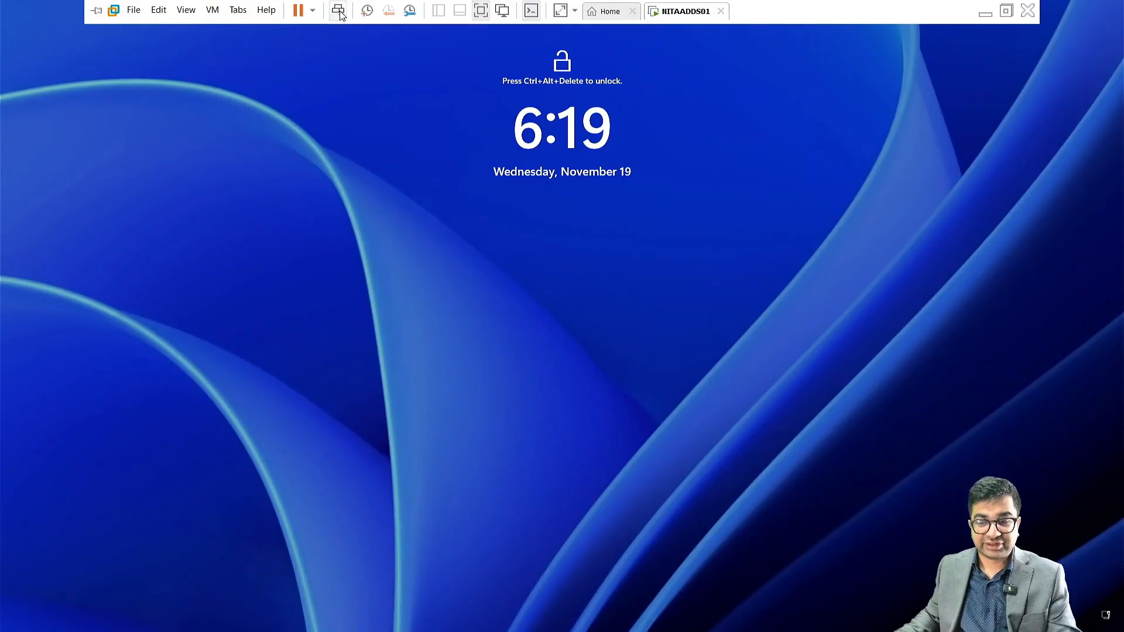
# Step: Sign back in as Administrator with the account password after the restart
pyautogui.click(339, 11)
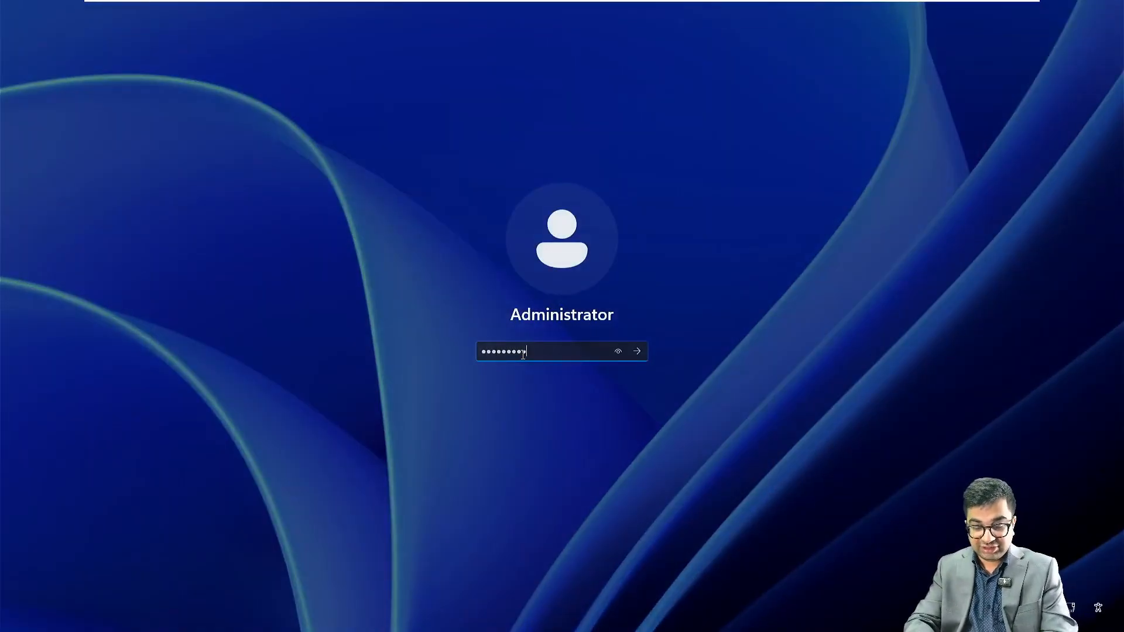
pyautogui.press('Return')
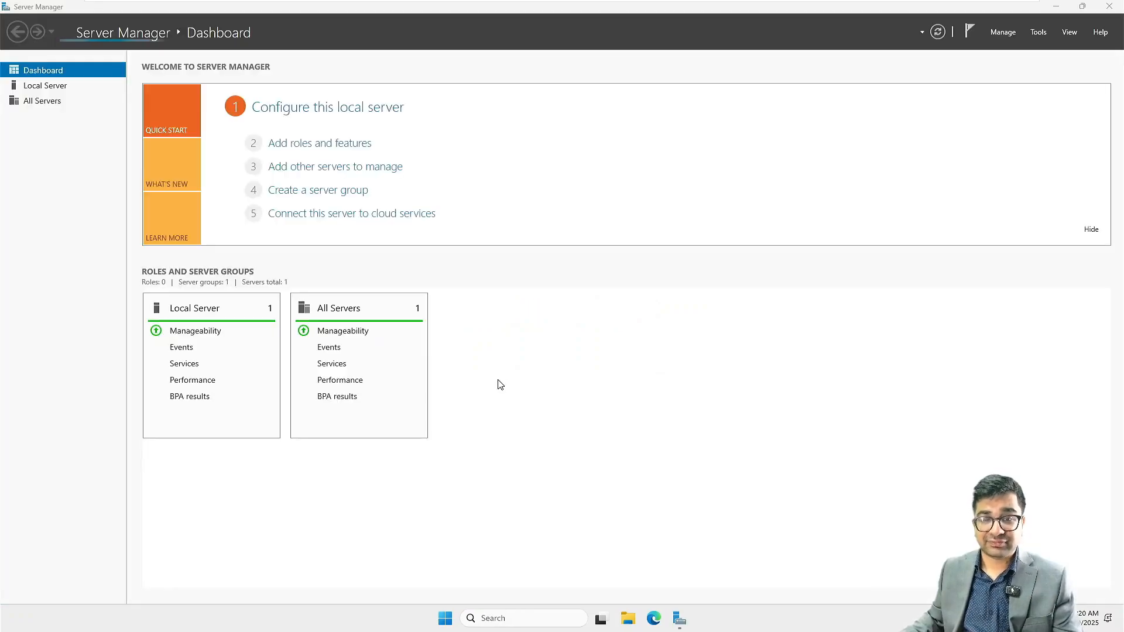
# Step: Launch Add Roles and Features and keep role-based installation targeting NITAADDS01
pyautogui.click(323, 152)
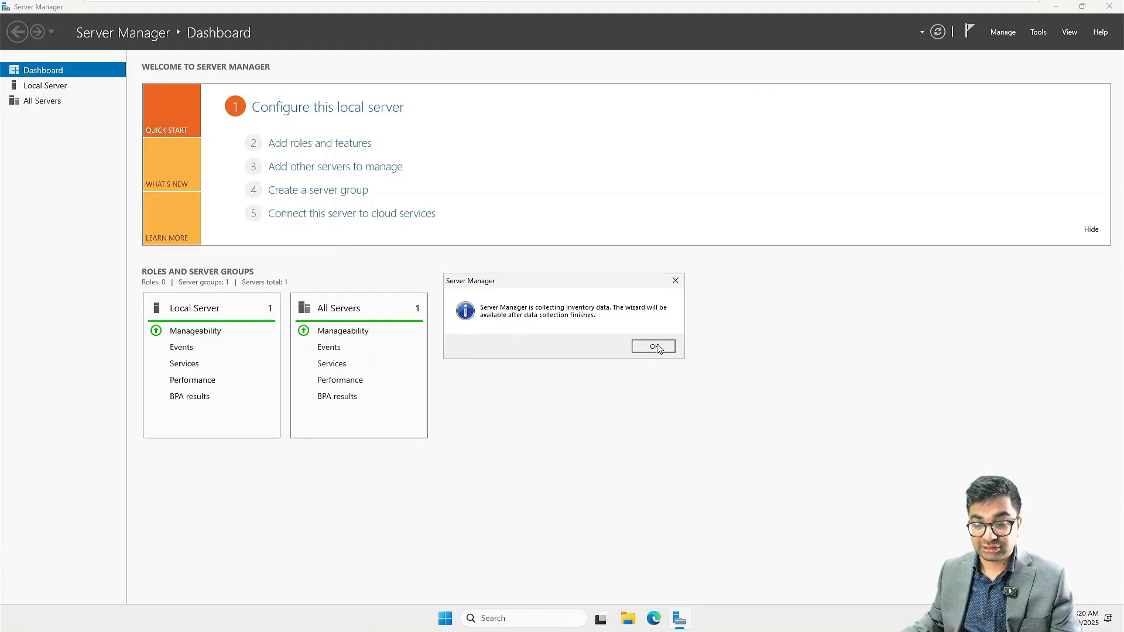
pyautogui.click(660, 350)
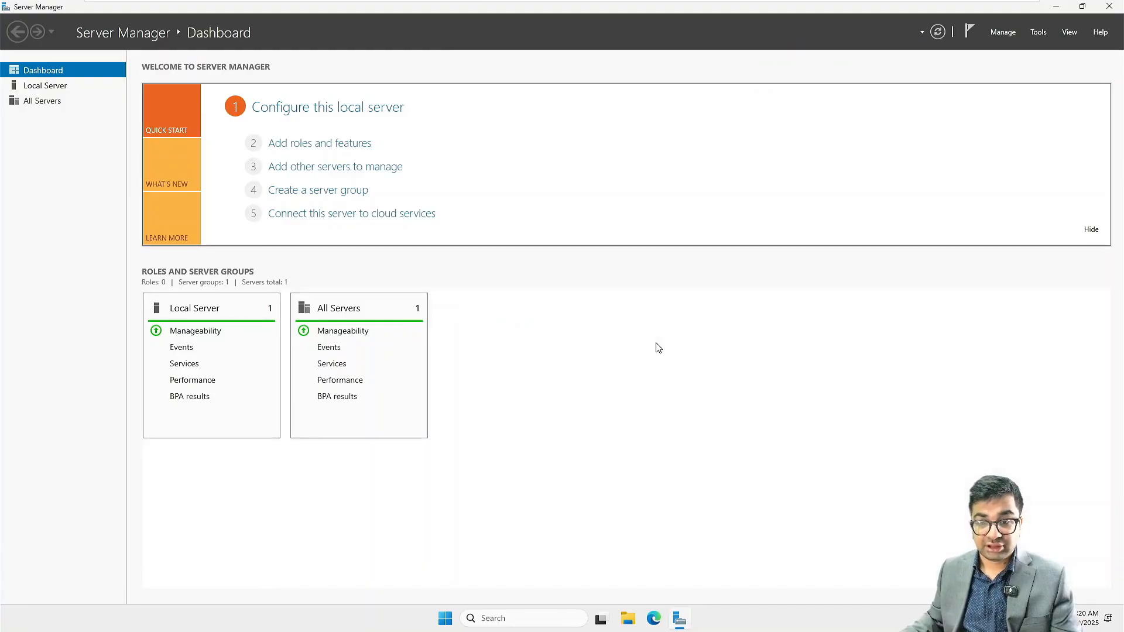
pyautogui.click(300, 149)
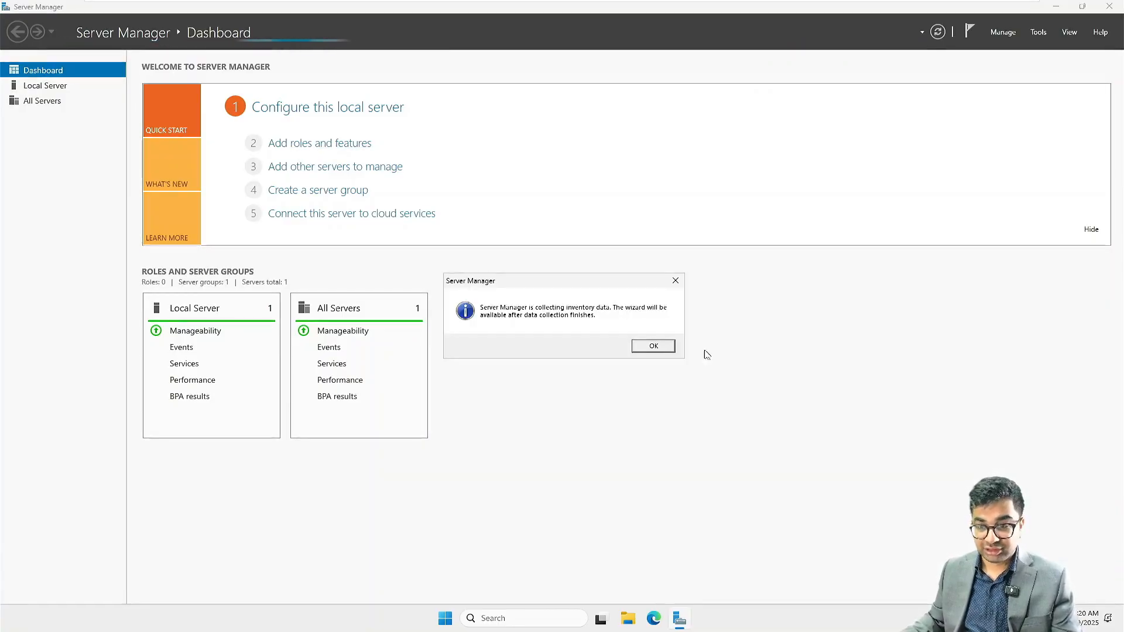
pyautogui.click(643, 348)
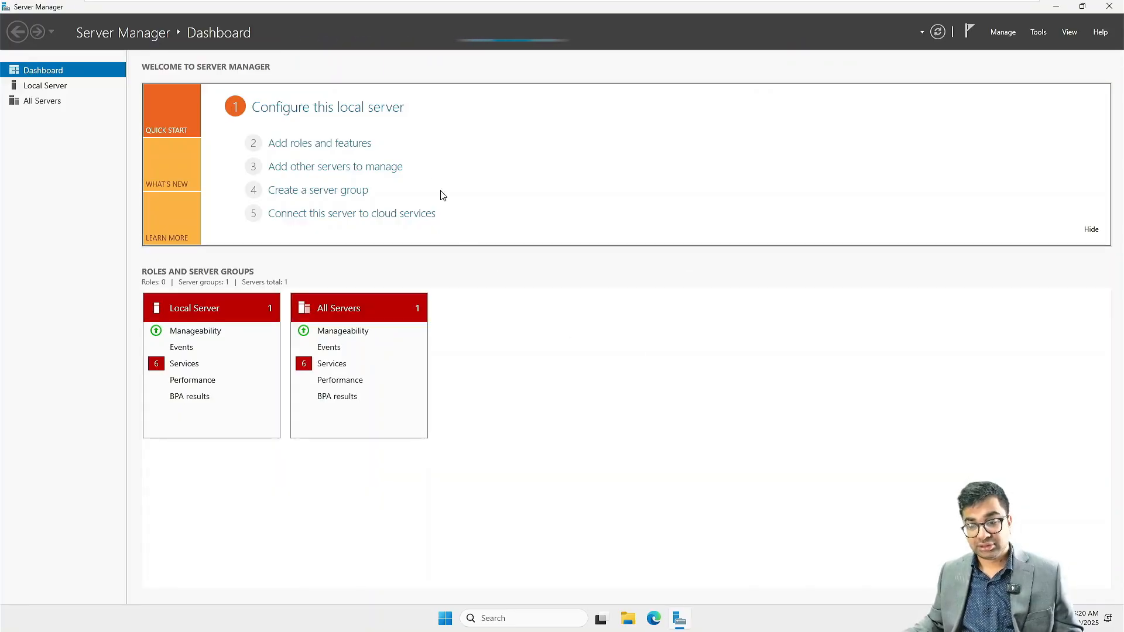
pyautogui.click(356, 144)
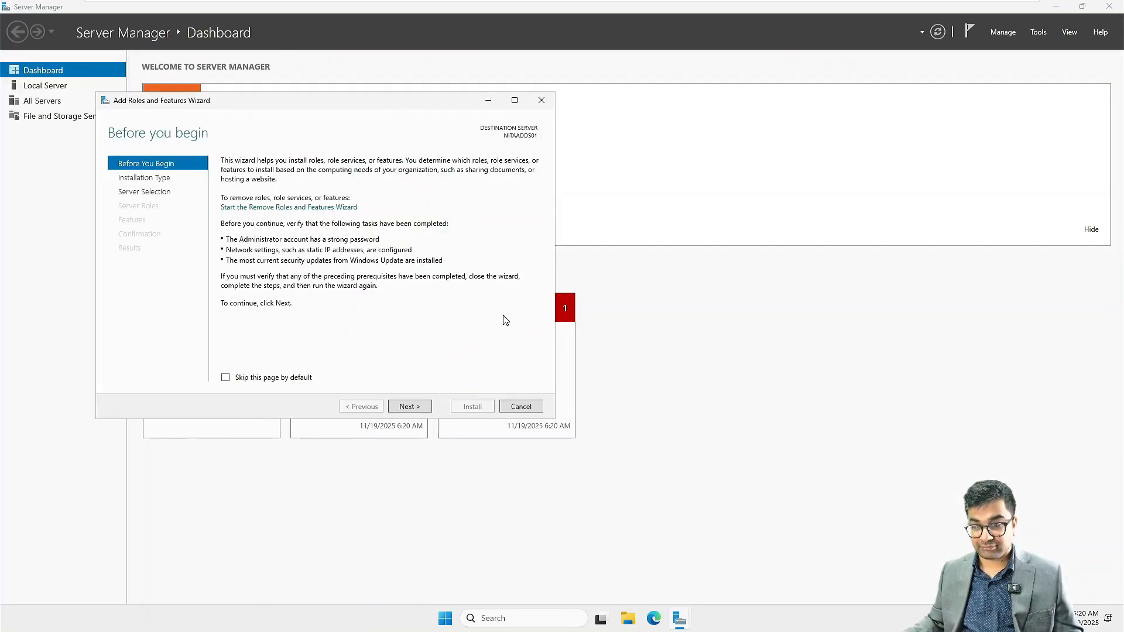
pyautogui.click(409, 406)
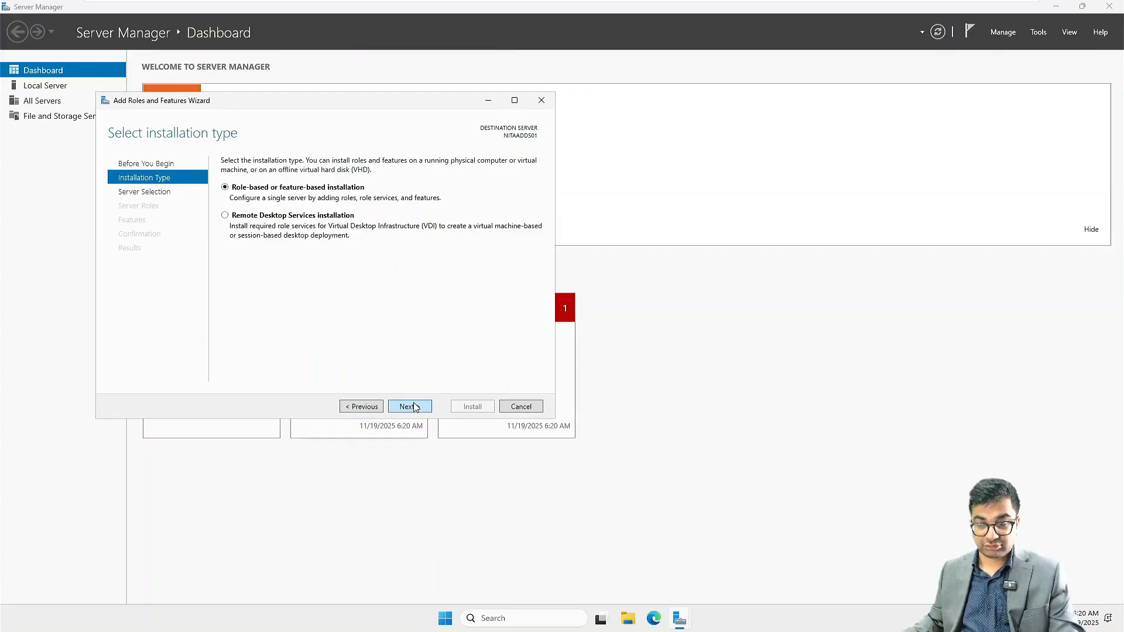
pyautogui.click(415, 407)
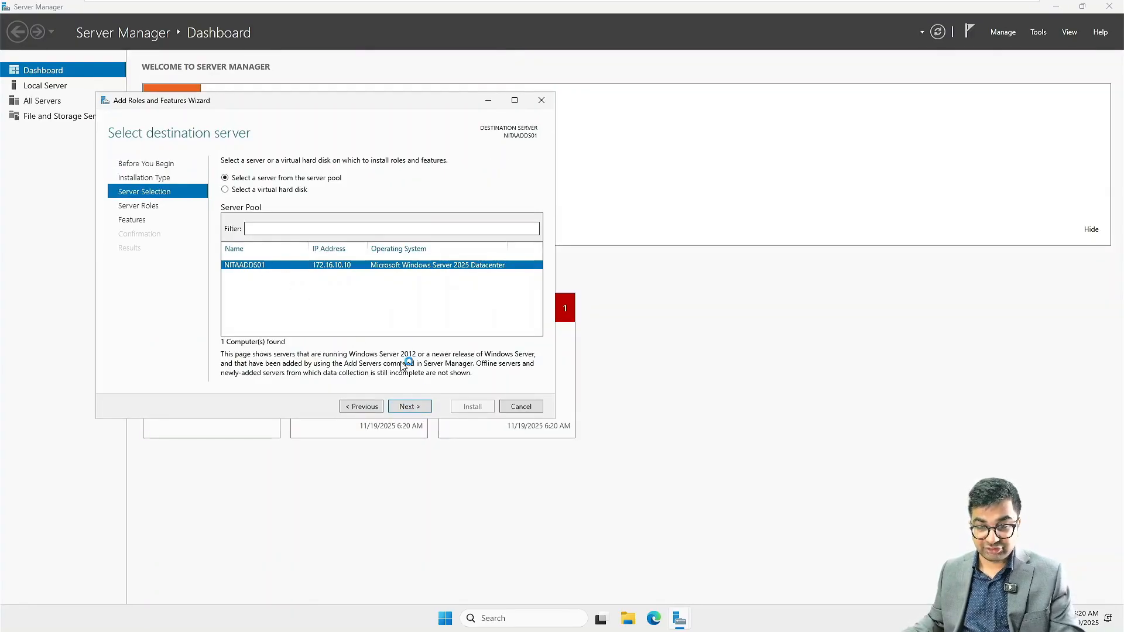
pyautogui.click(409, 406)
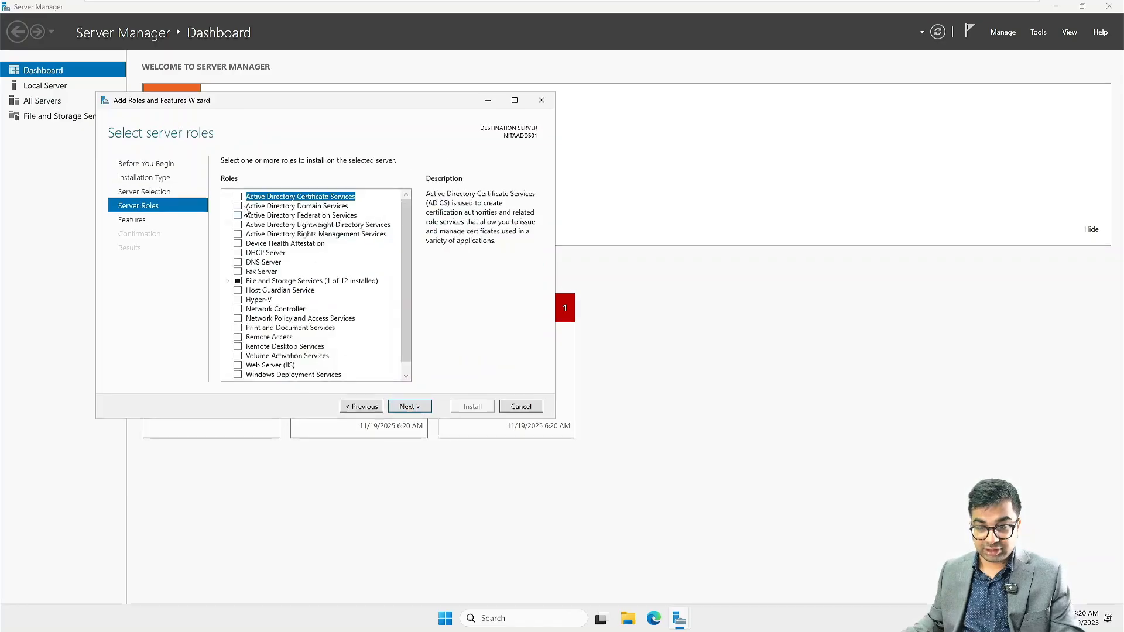
# Step: Select Active Directory Domain Services with its management features, install it, and close the wizard
pyautogui.click(239, 208)
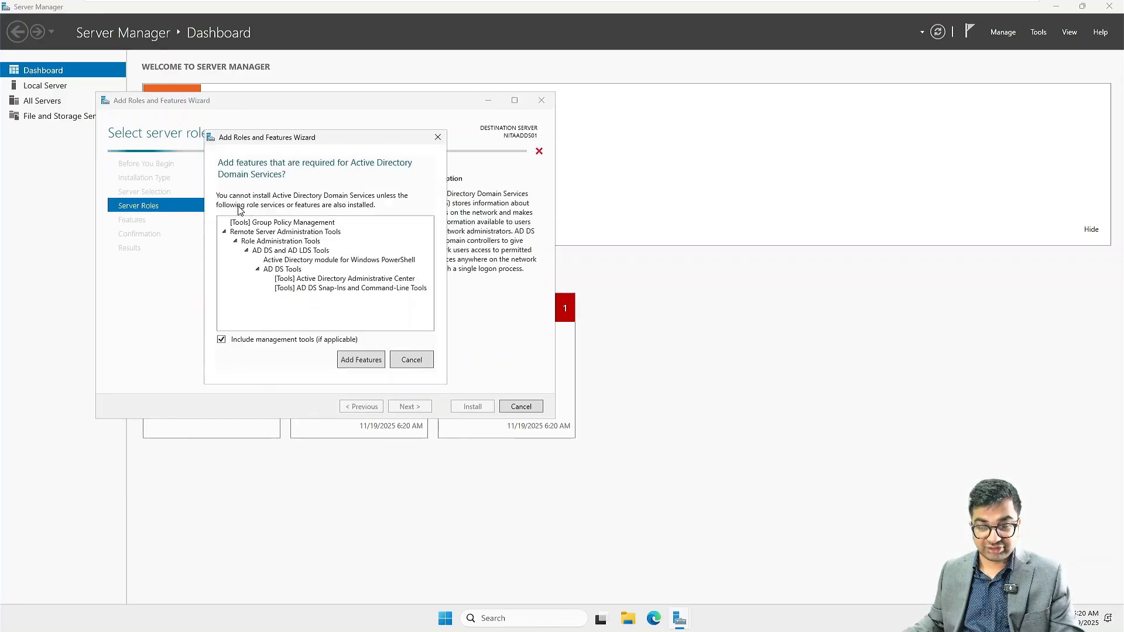
pyautogui.click(367, 360)
pyautogui.click(412, 410)
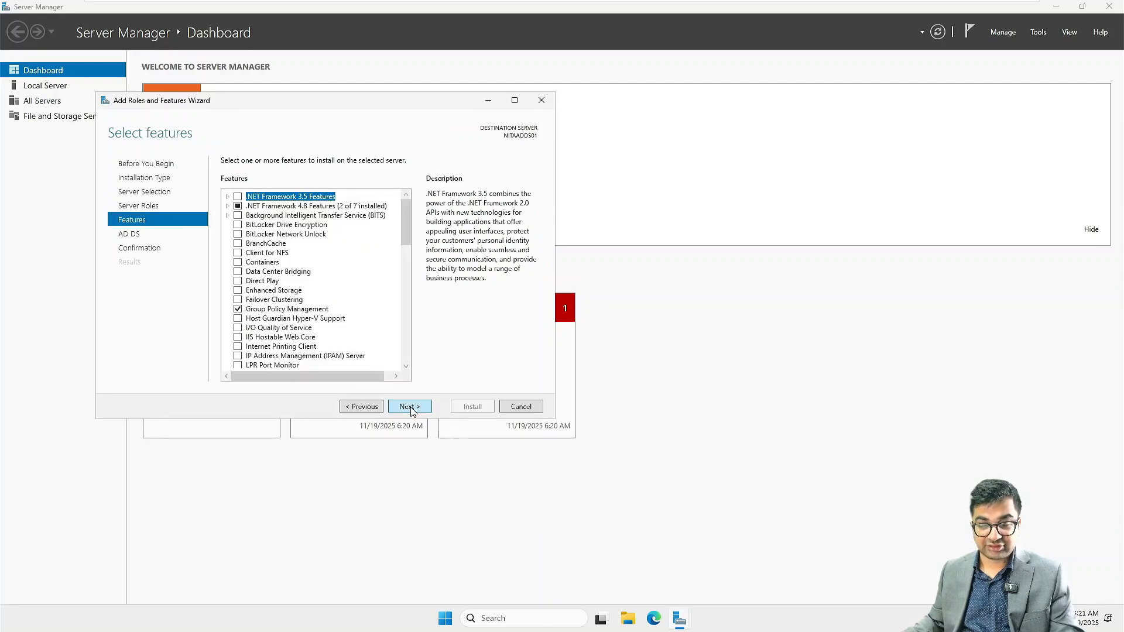
pyautogui.click(412, 410)
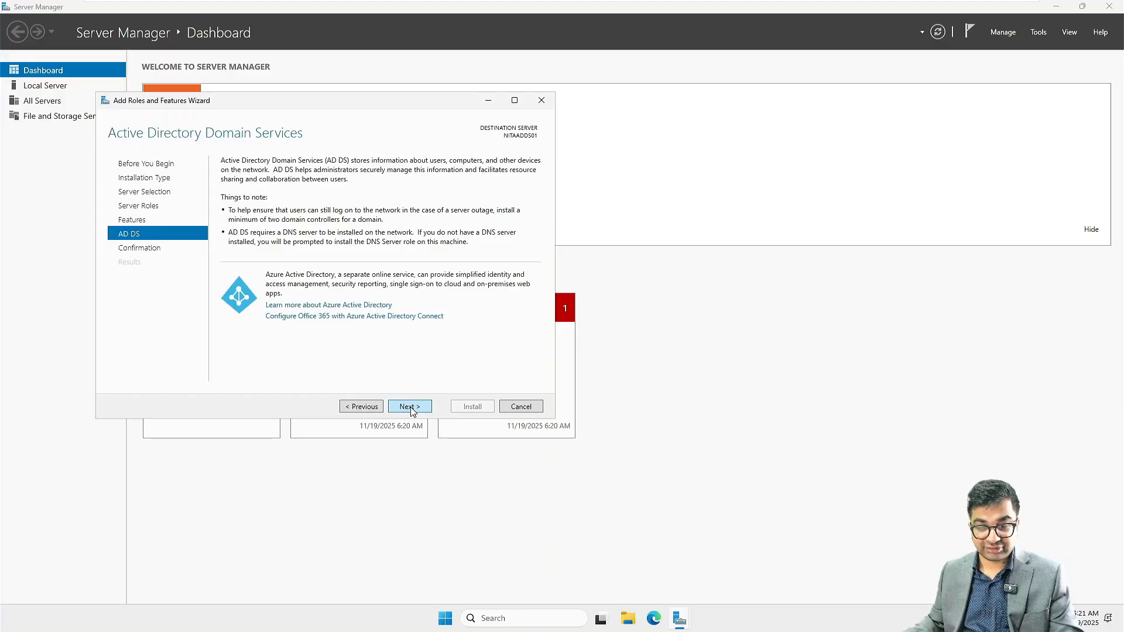
pyautogui.click(411, 408)
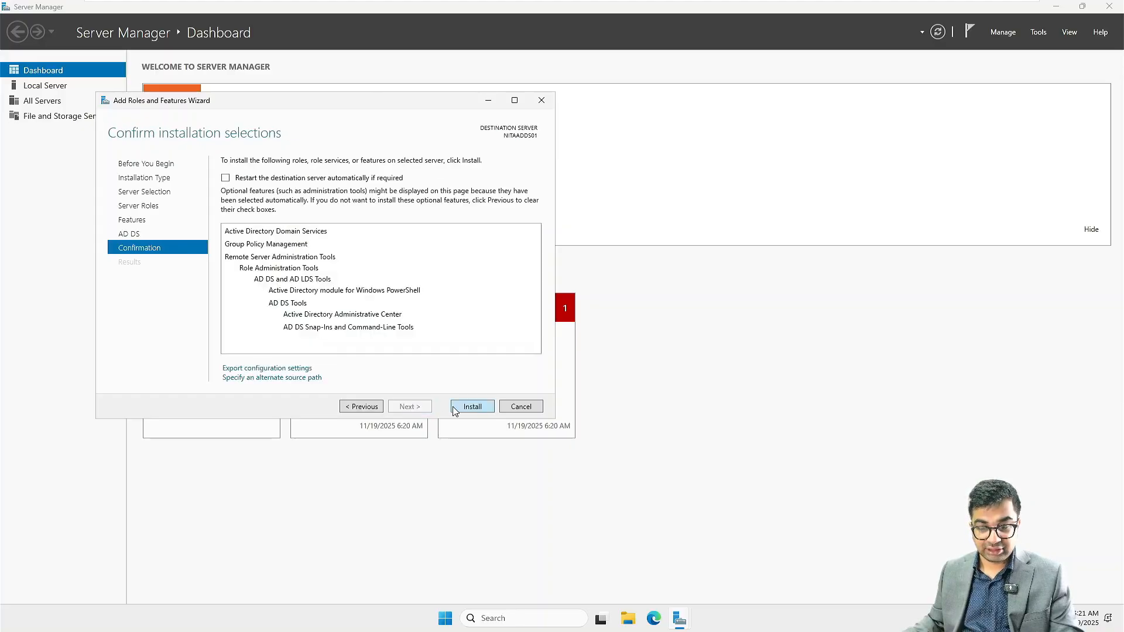
pyautogui.click(476, 410)
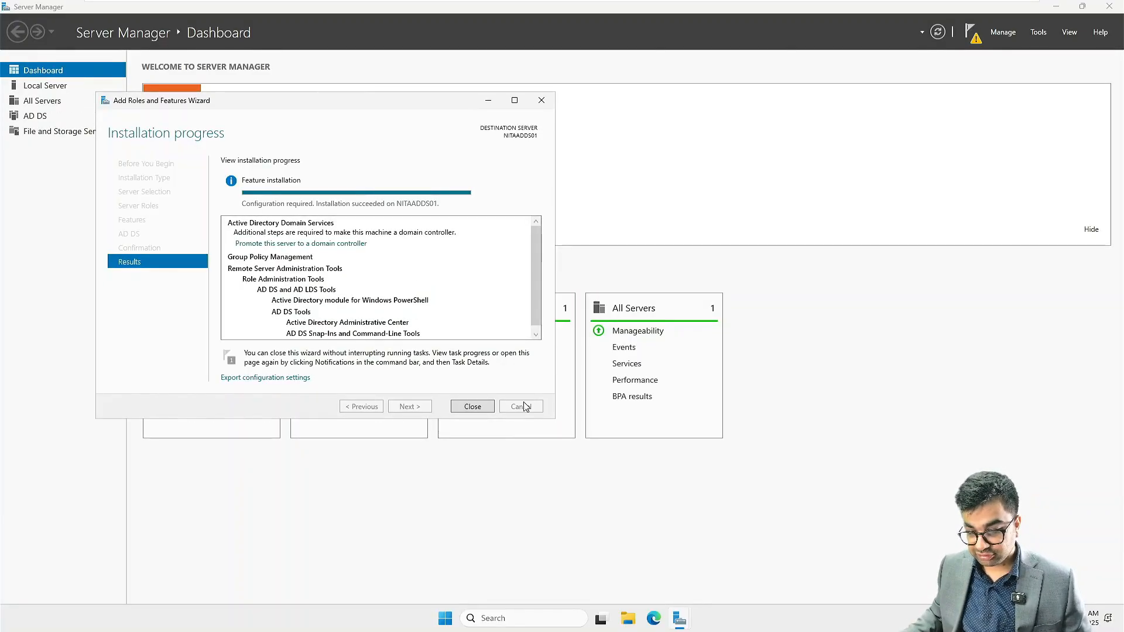
pyautogui.click(472, 406)
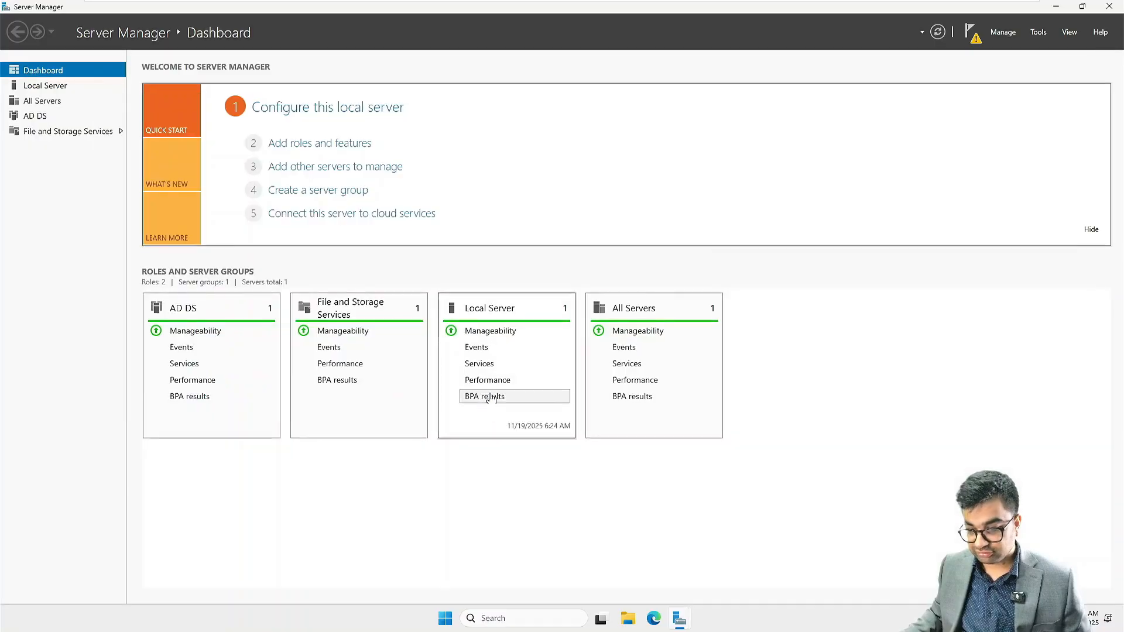
# Step: Start domain controller promotion and add a new forest with root domain NetSoft.com
pyautogui.click(966, 36)
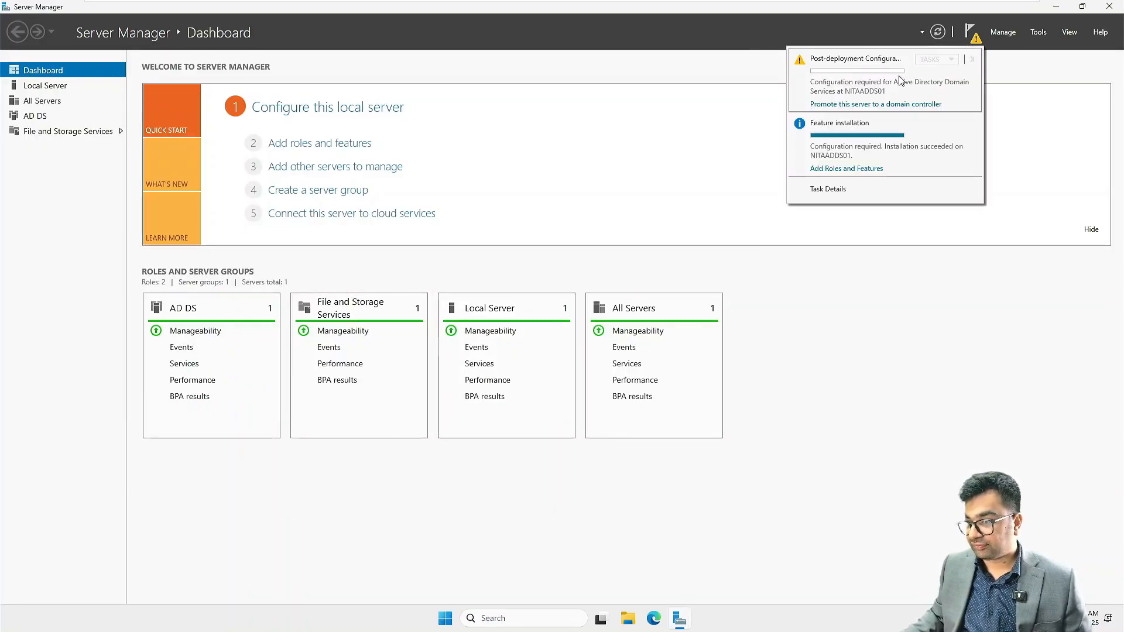
pyautogui.click(853, 104)
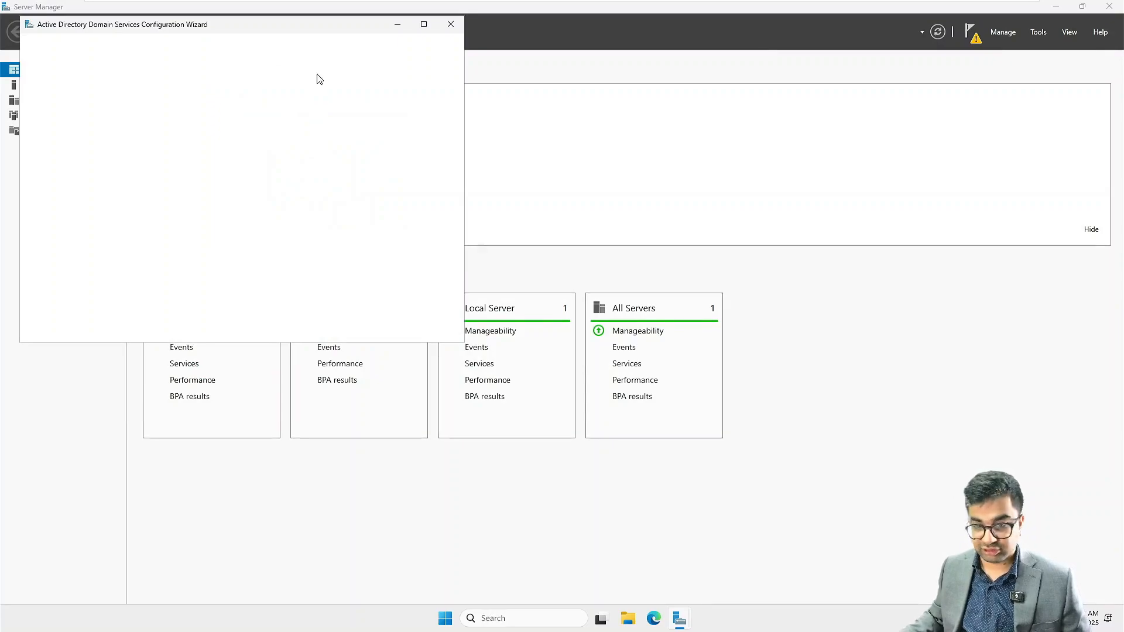
pyautogui.moveTo(234, 17); pyautogui.dragTo(442, 50)
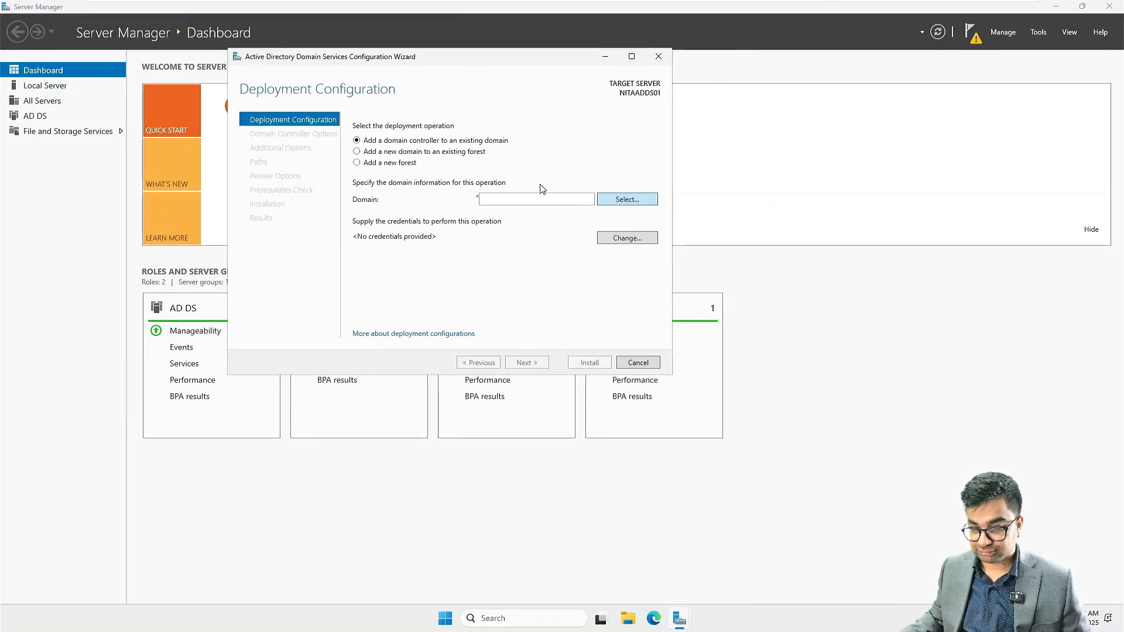
pyautogui.click(357, 162)
pyautogui.click(516, 200)
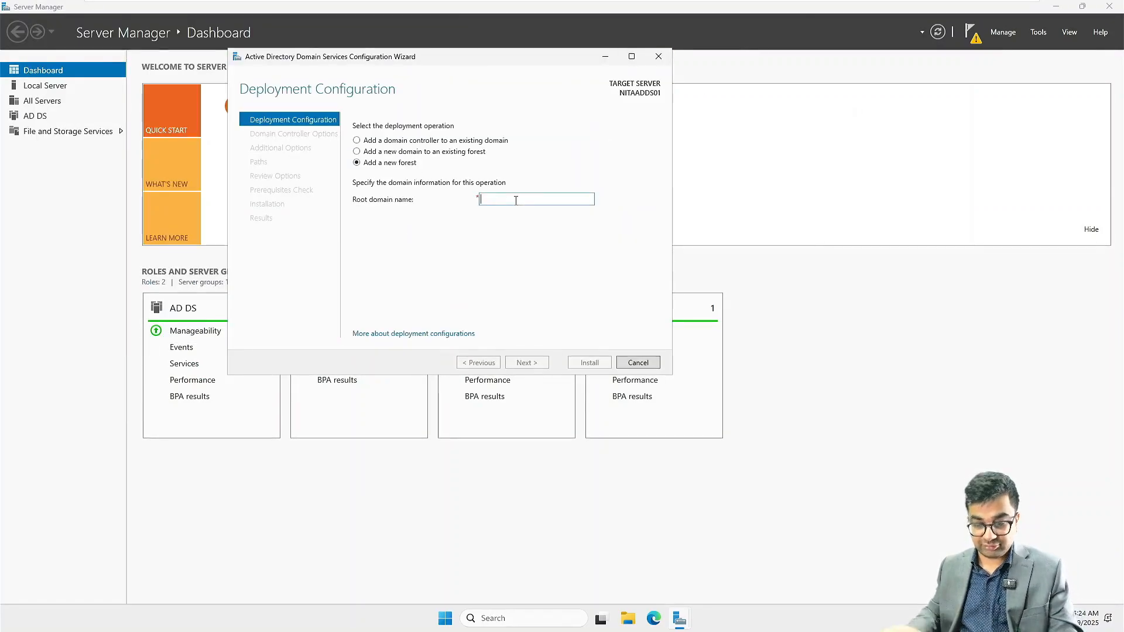
pyautogui.write('NetSoft')
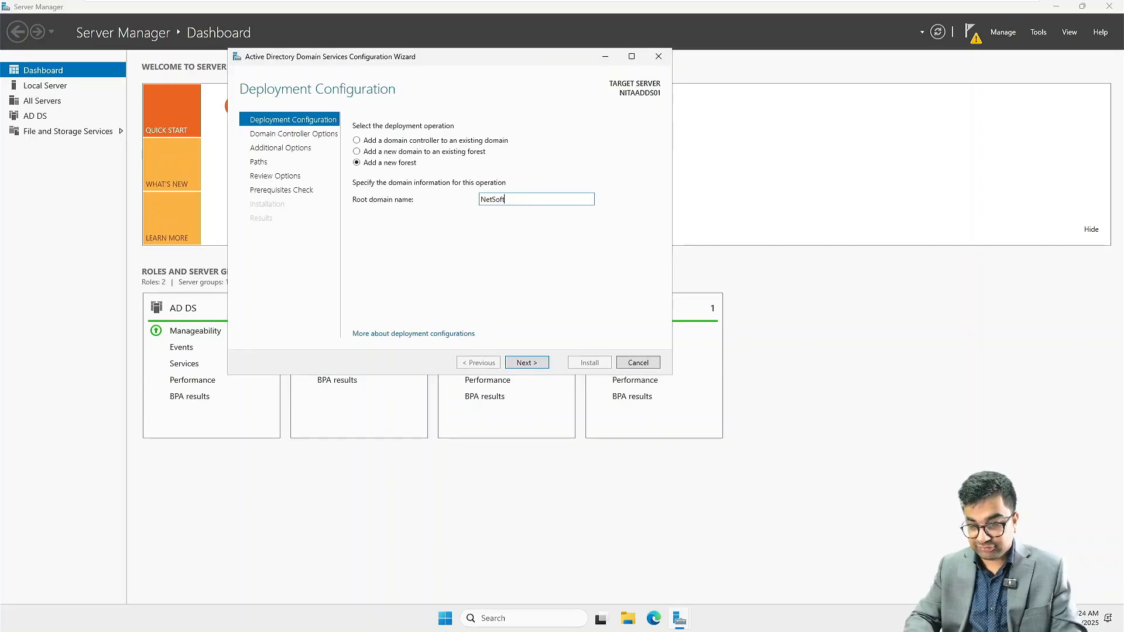
pyautogui.write('.com')
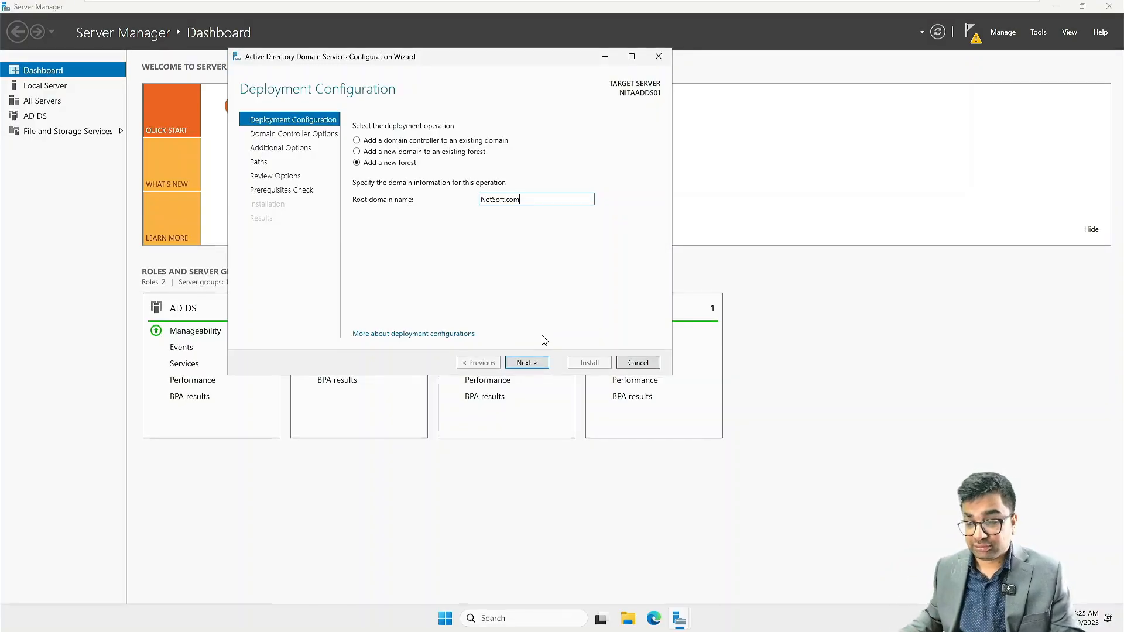
pyautogui.click(527, 364)
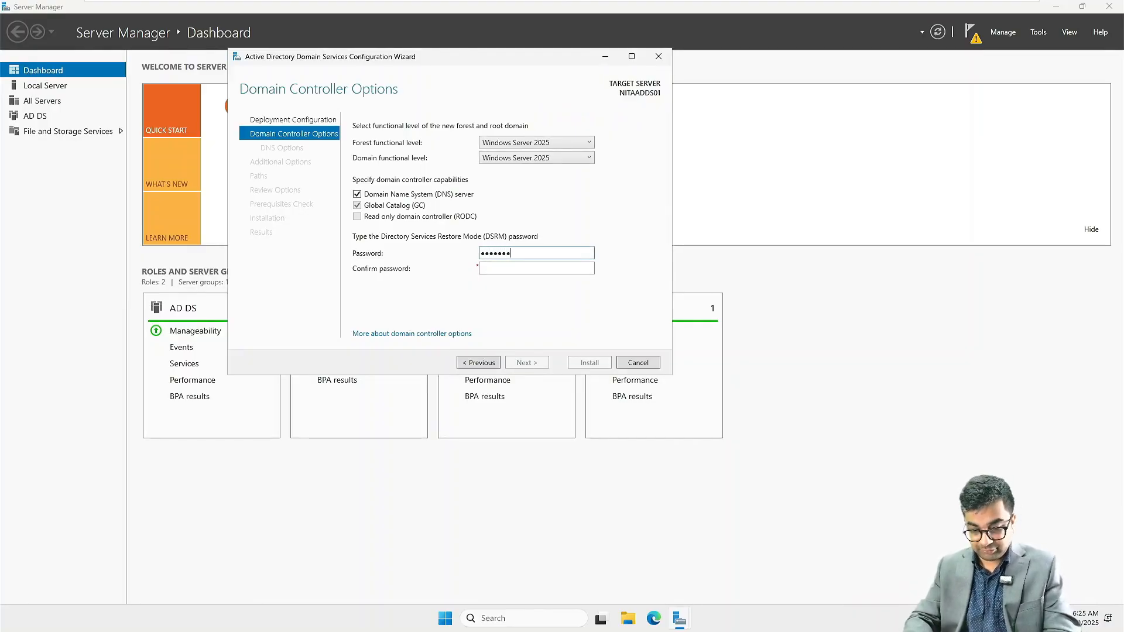
# Step: Enter and confirm the DSRM password, then continue past the domain controller options
pyautogui.write('****')
pyautogui.click(509, 264)
pyautogui.write('*')
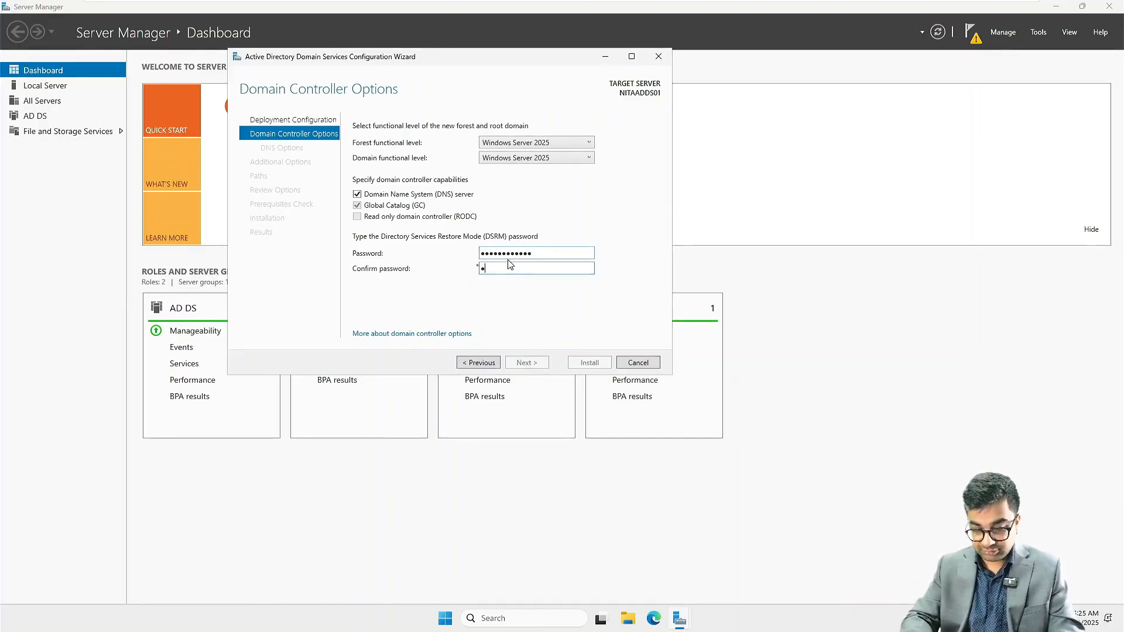
pyautogui.write('*********')
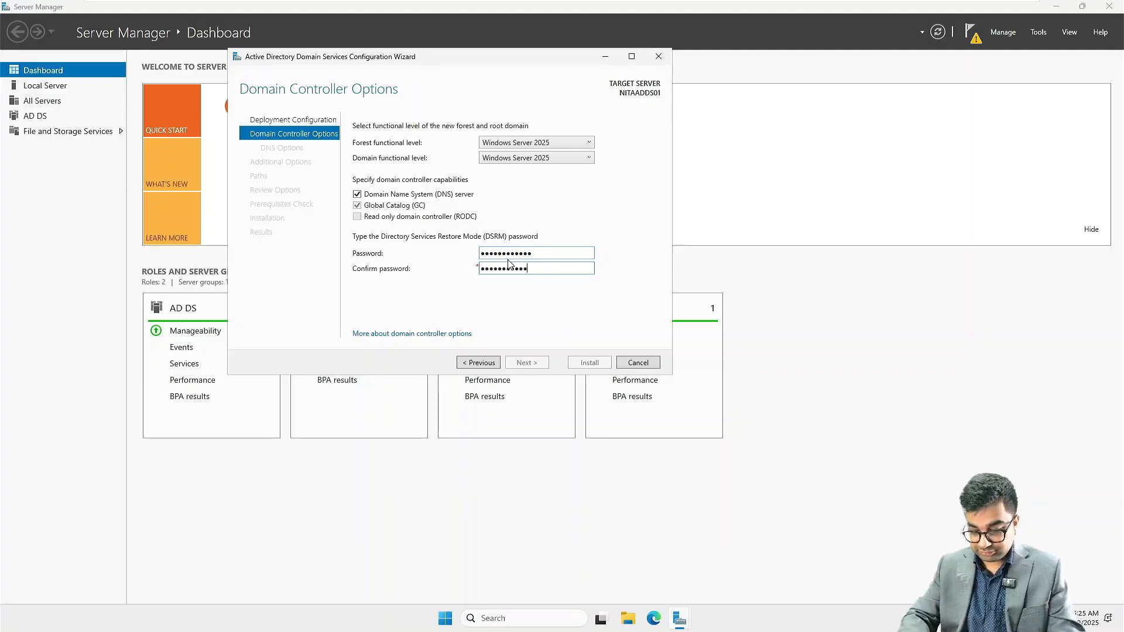
pyautogui.press('Return')
pyautogui.press('Return')
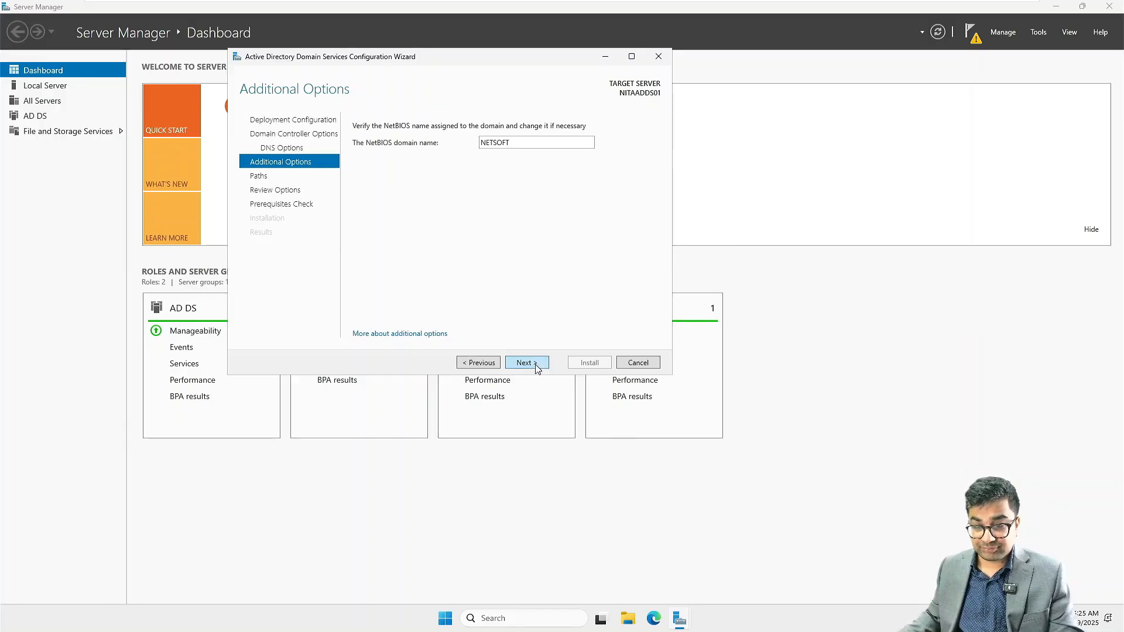
# Step: Accept NetBIOS name NETSOFT and default paths, then install the domain controller
pyautogui.click(539, 362)
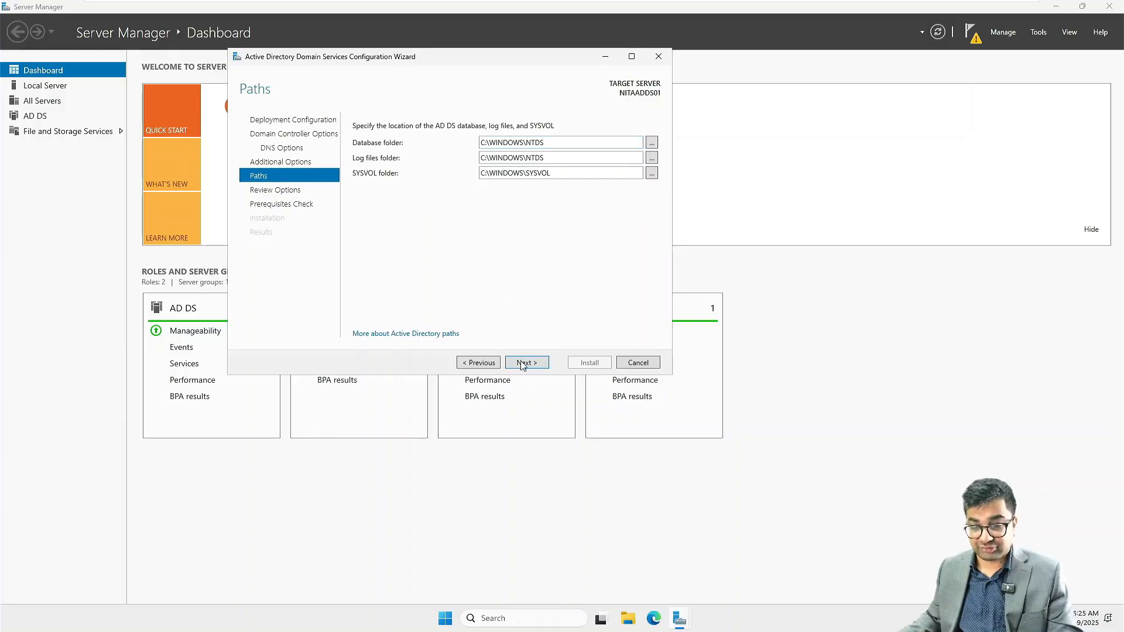
pyautogui.click(534, 365)
pyautogui.click(534, 363)
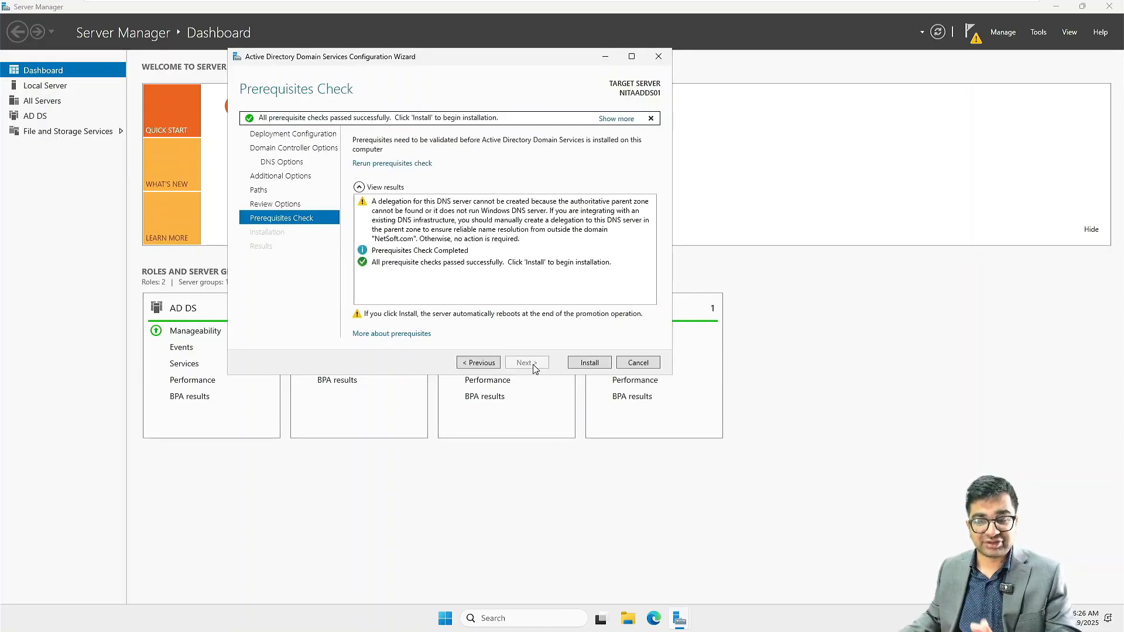
pyautogui.click(590, 367)
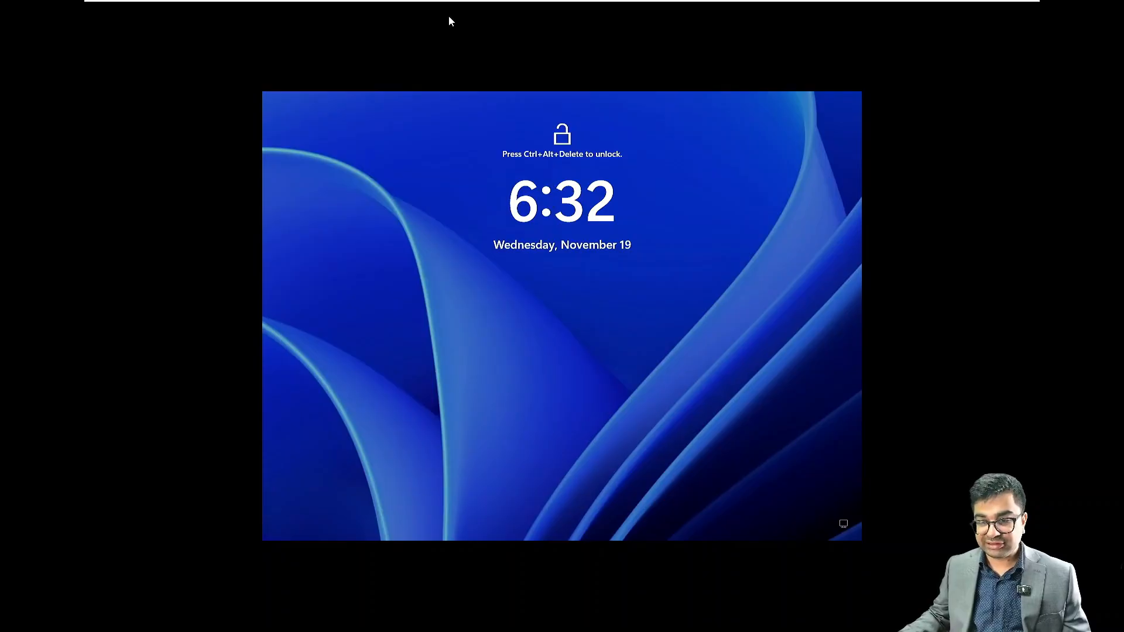
# Step: Send Ctrl+Alt+Del and sign in with the NETSOFT Administrator password
pyautogui.moveTo(390, 5)
pyautogui.click(338, 10)
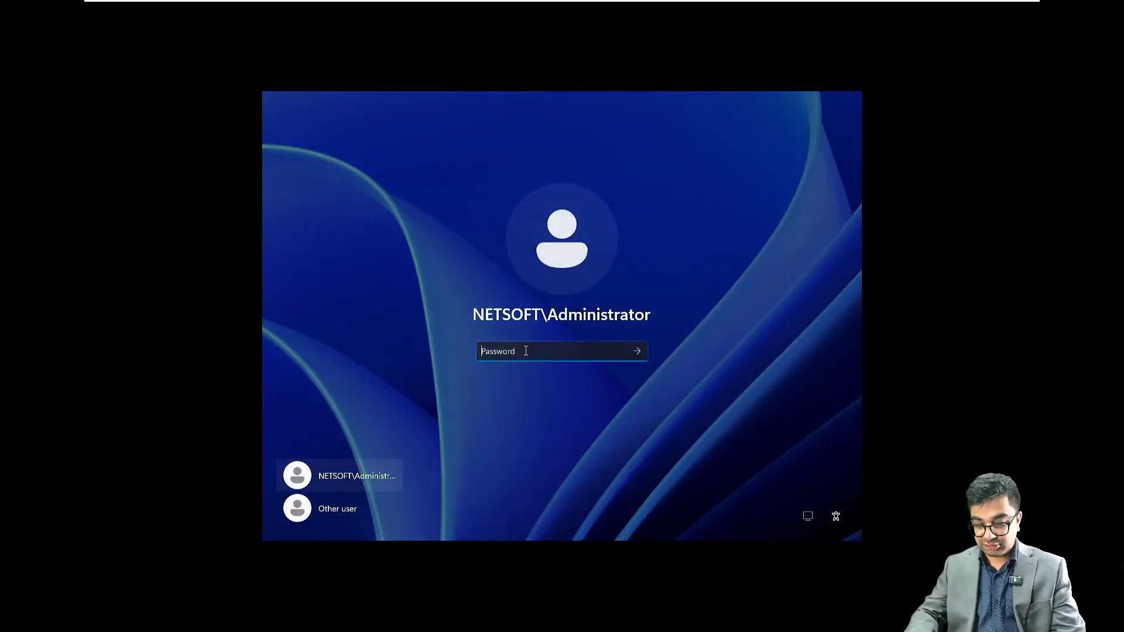
pyautogui.write('P')
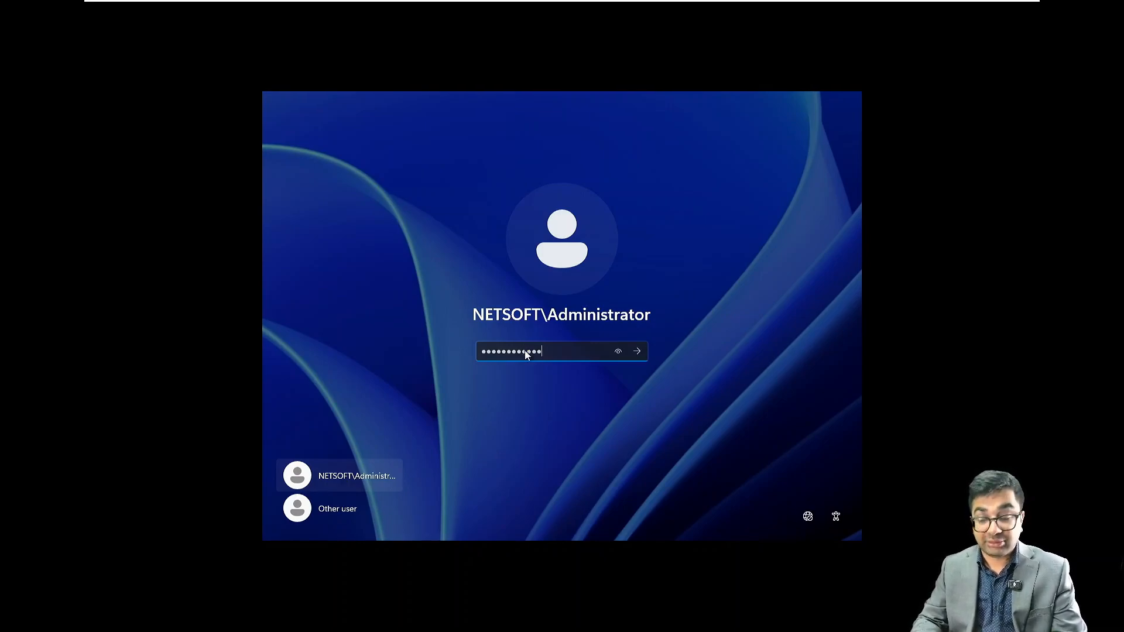
pyautogui.press('Return')
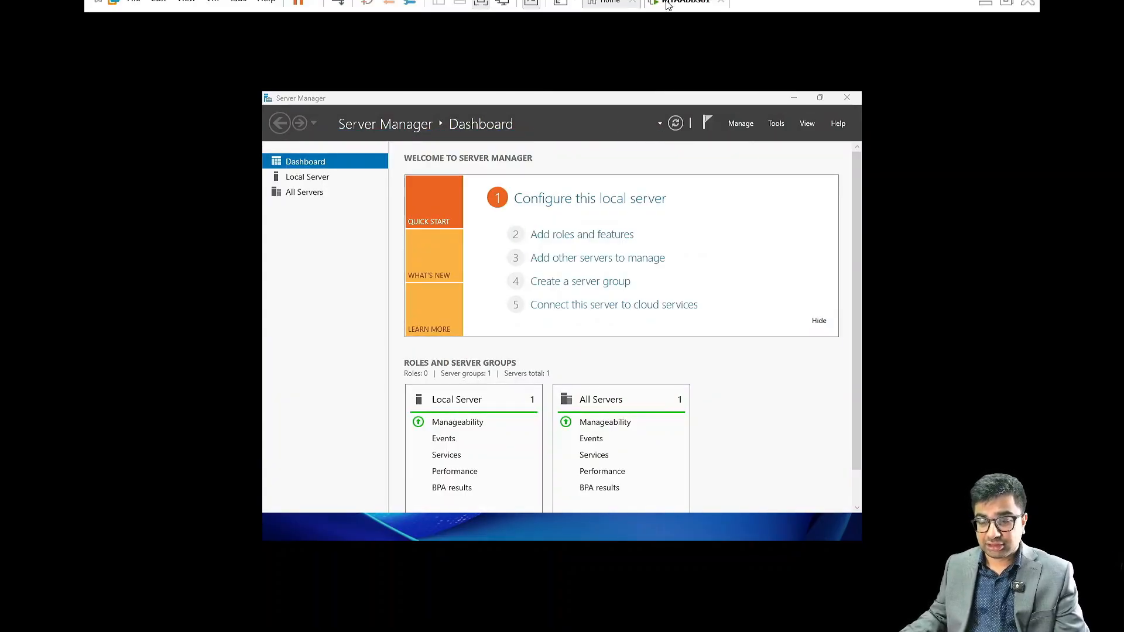
# Step: Check Local Server shows NITAADDS01 in NetSoft.com, then minimize Server Manager
pyautogui.rightClick(668, 10)
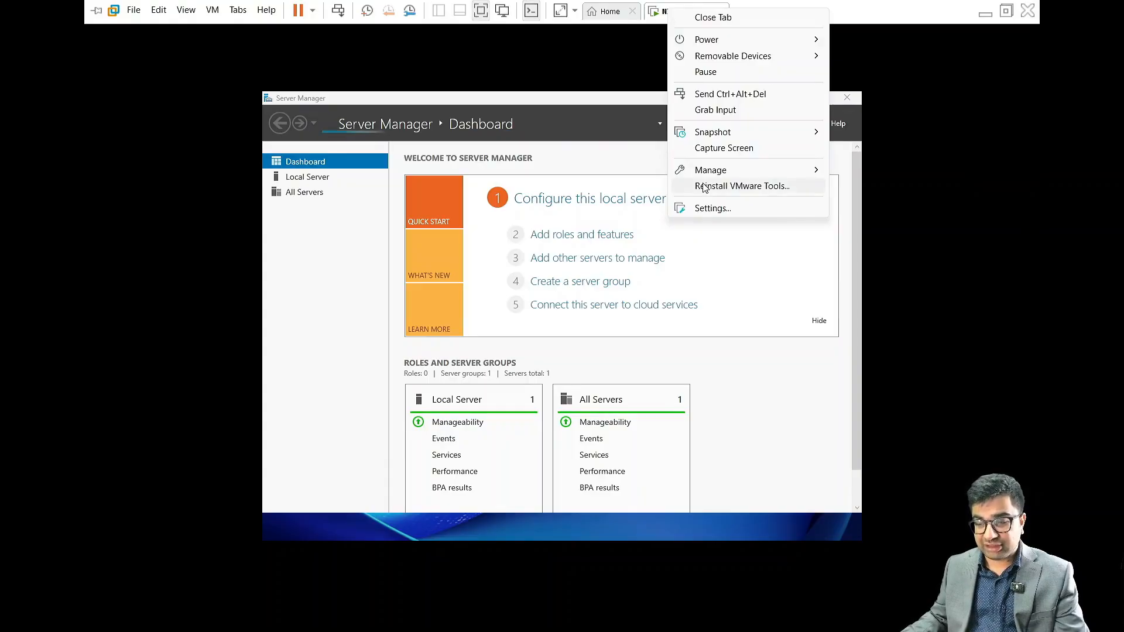
pyautogui.click(744, 374)
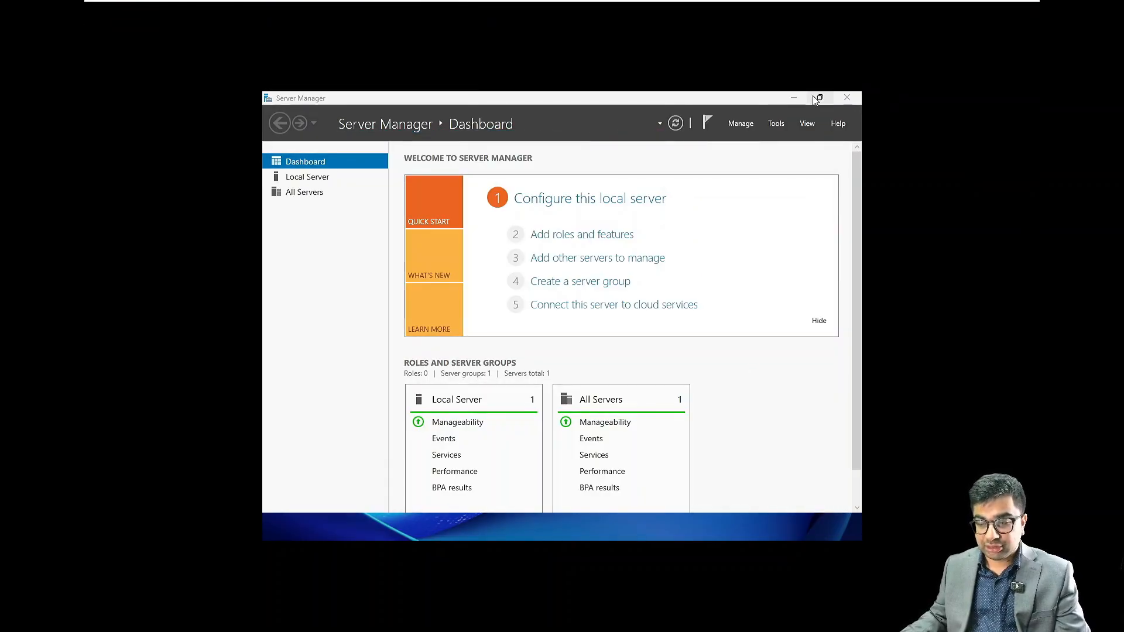
pyautogui.click(312, 181)
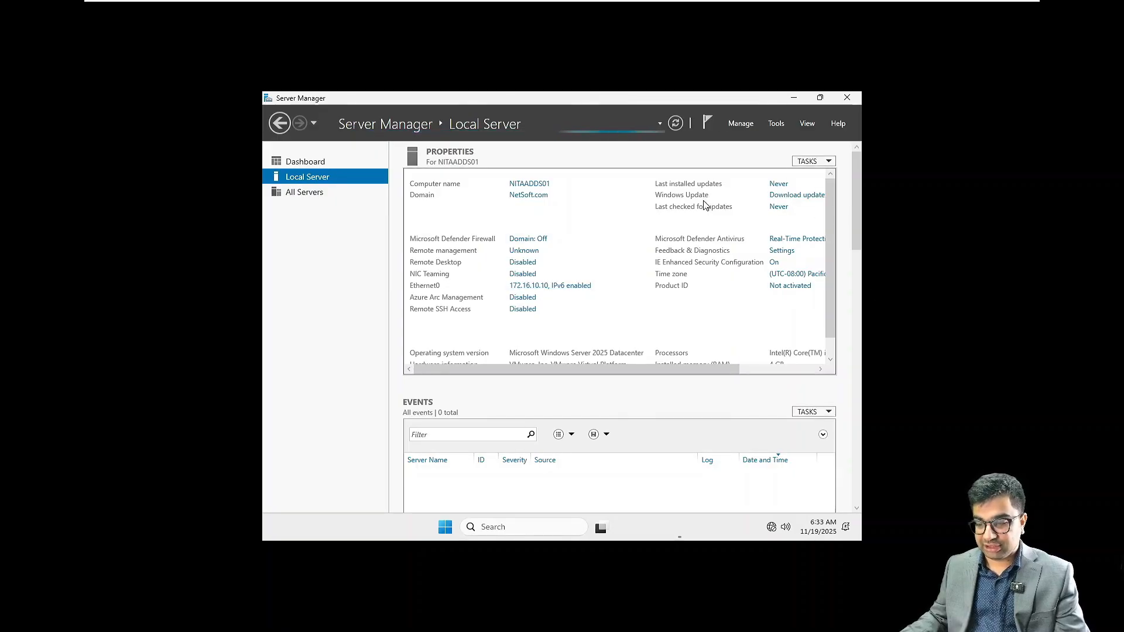
pyautogui.click(828, 530)
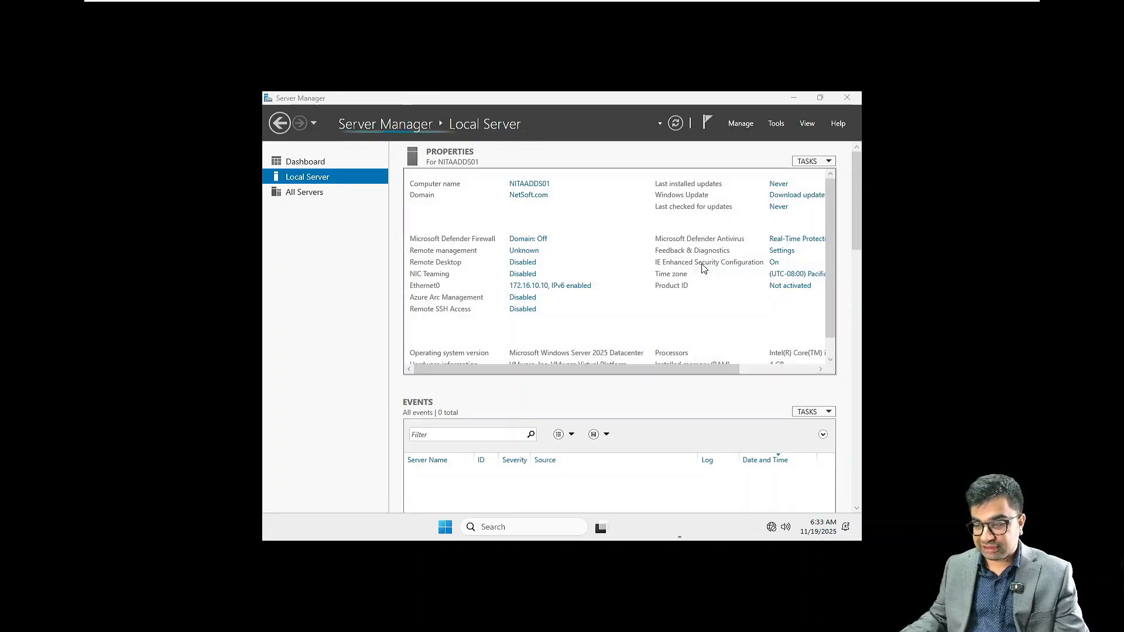
pyautogui.click(794, 98)
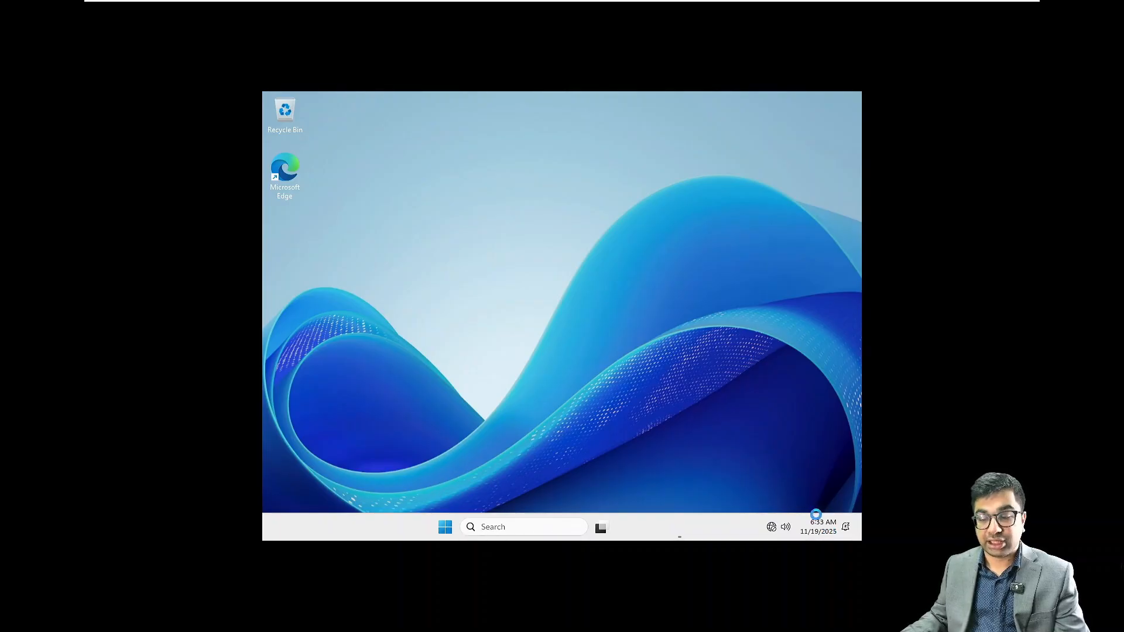
# Step: Refresh the desktop and go to the Date & time settings page
pyautogui.rightClick(526, 247)
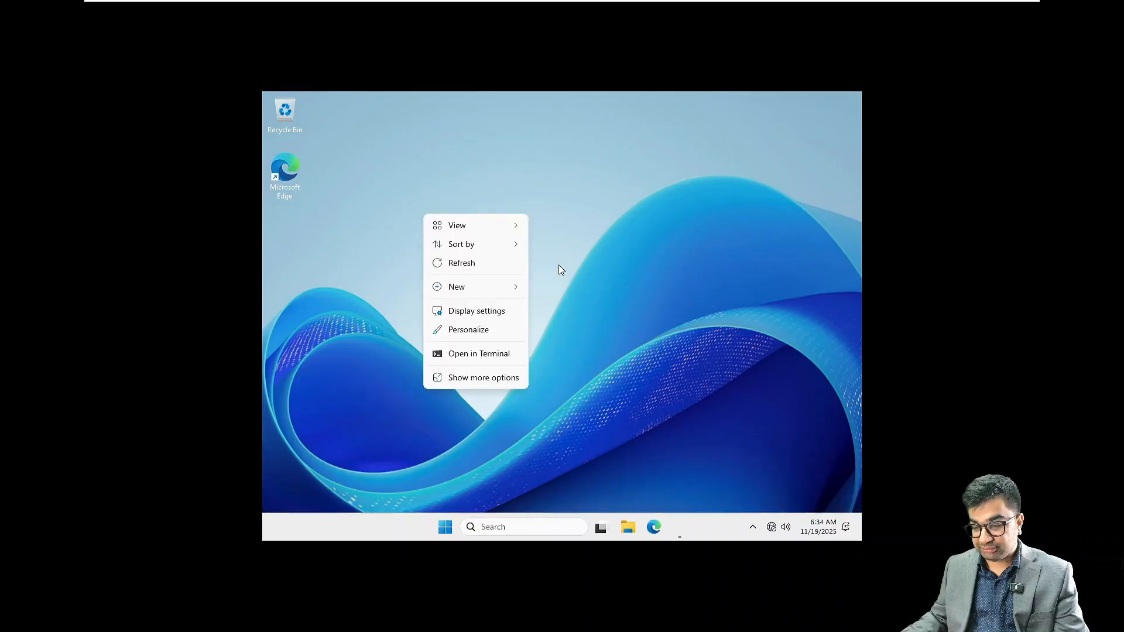
pyautogui.click(516, 262)
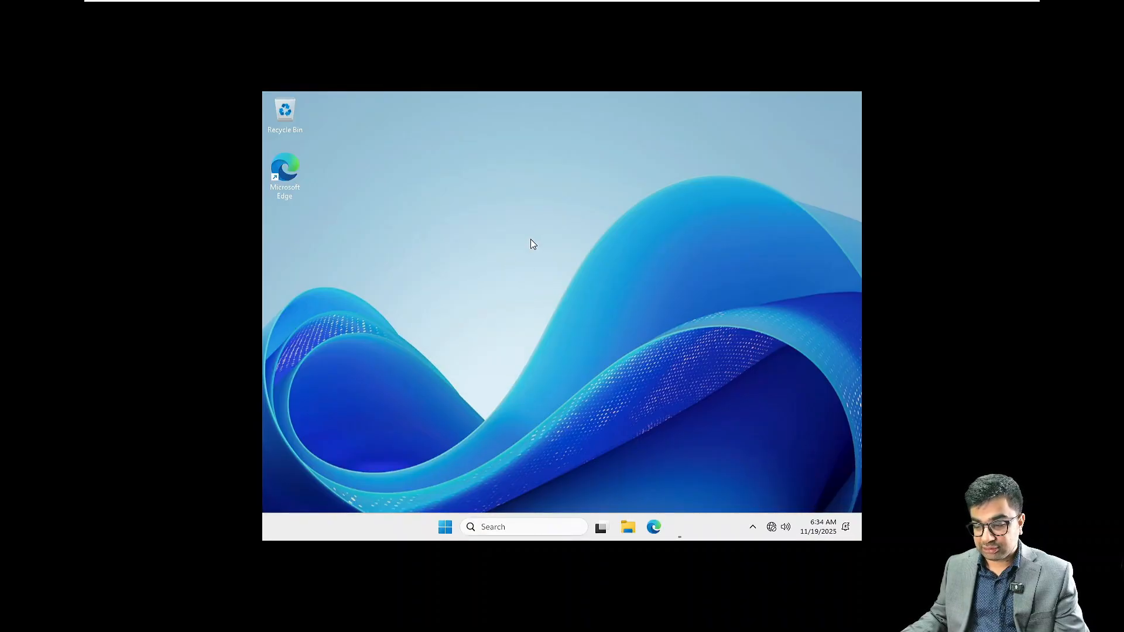
pyautogui.press('super+i')
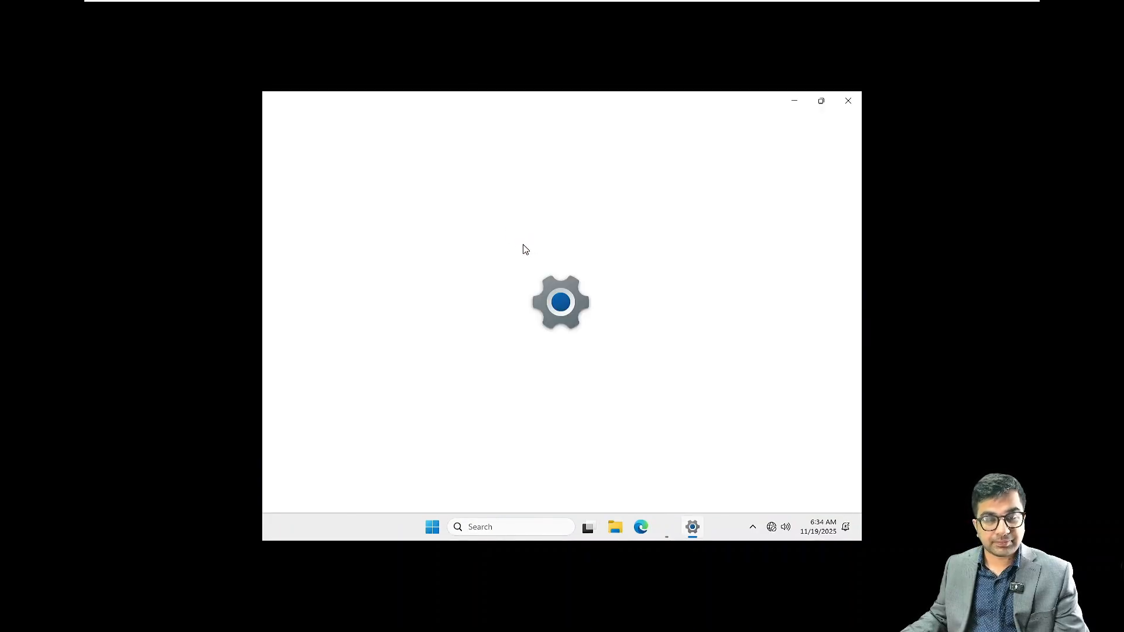
pyautogui.rightClick(818, 524)
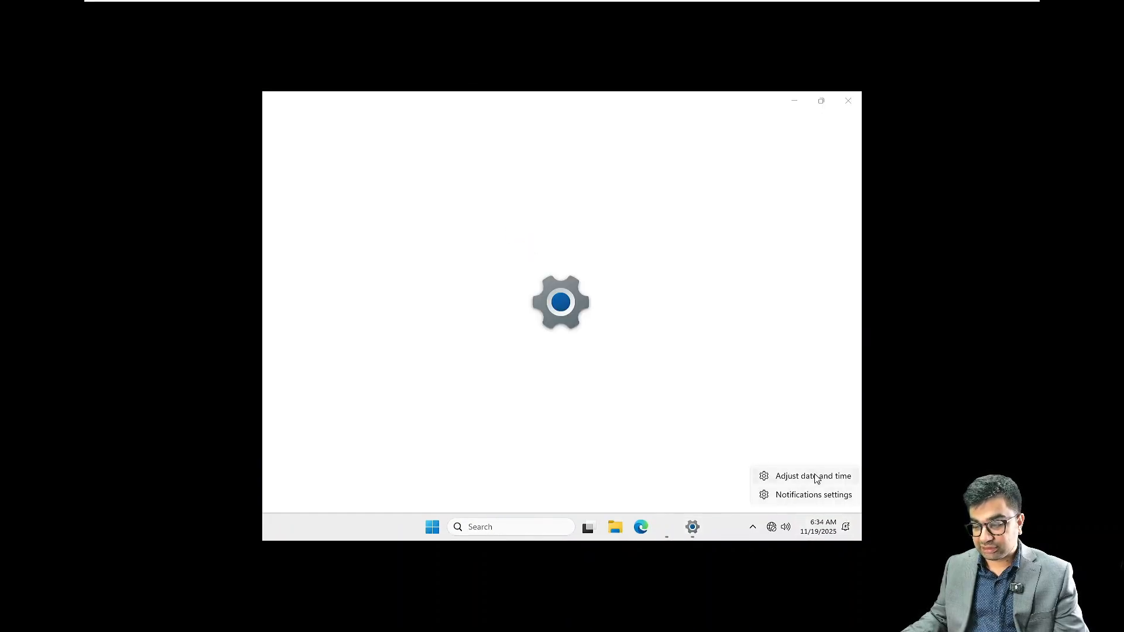
pyautogui.click(559, 386)
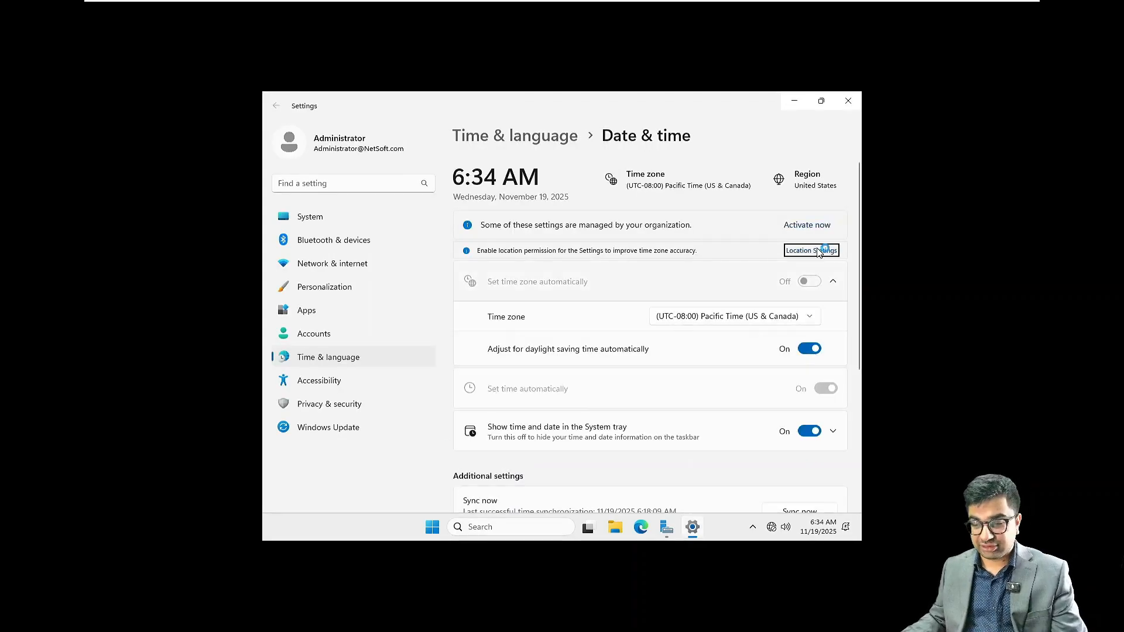
# Step: Set the time zone to (UTC-05:00) Eastern Time (US & Canada)
pyautogui.scroll(-2, 661, 234)
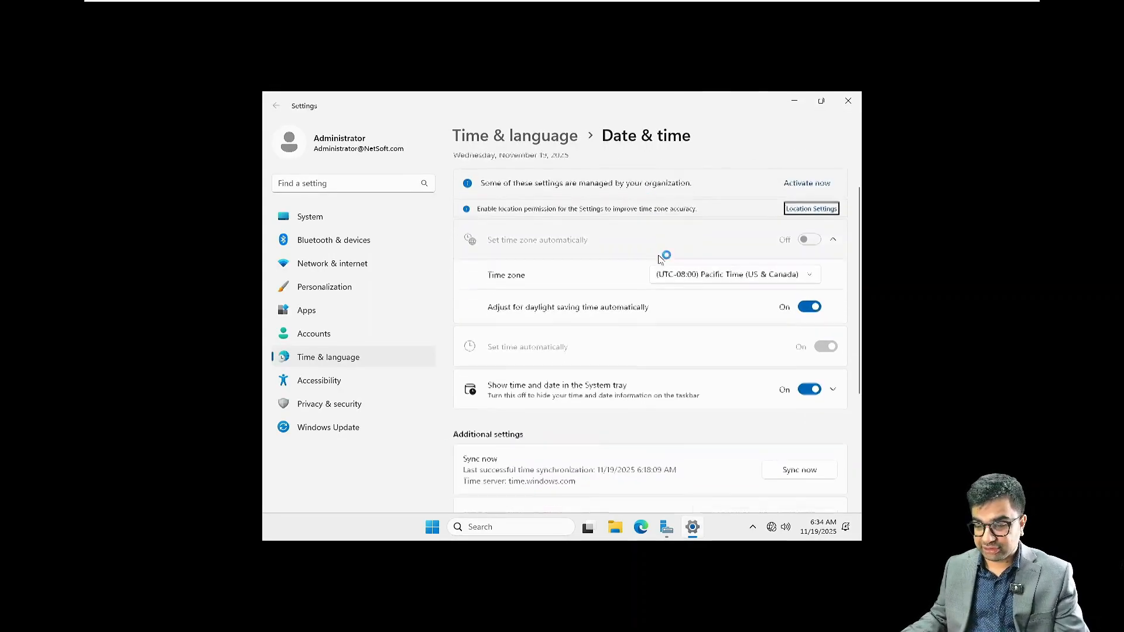
pyautogui.click(718, 266)
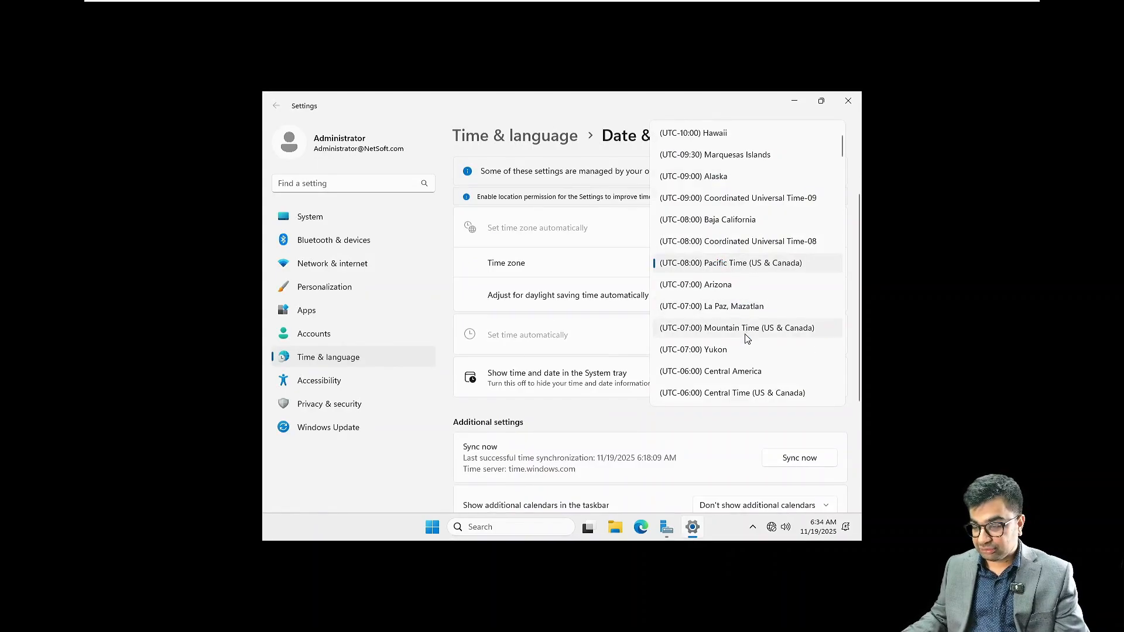
pyautogui.scroll(-4, 746, 339)
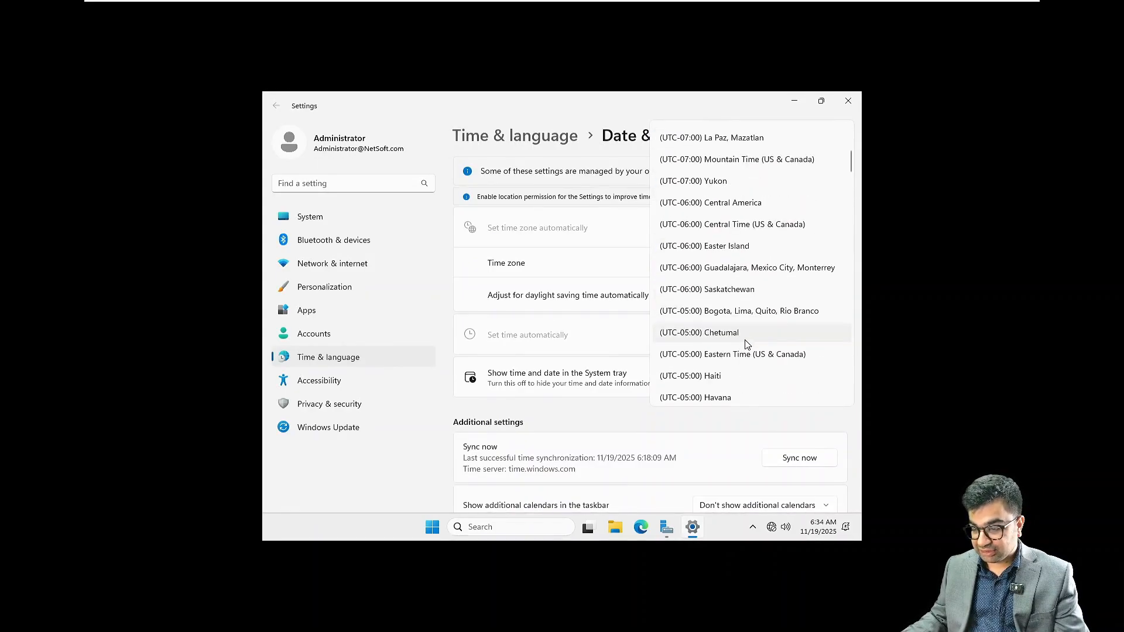
pyautogui.click(743, 354)
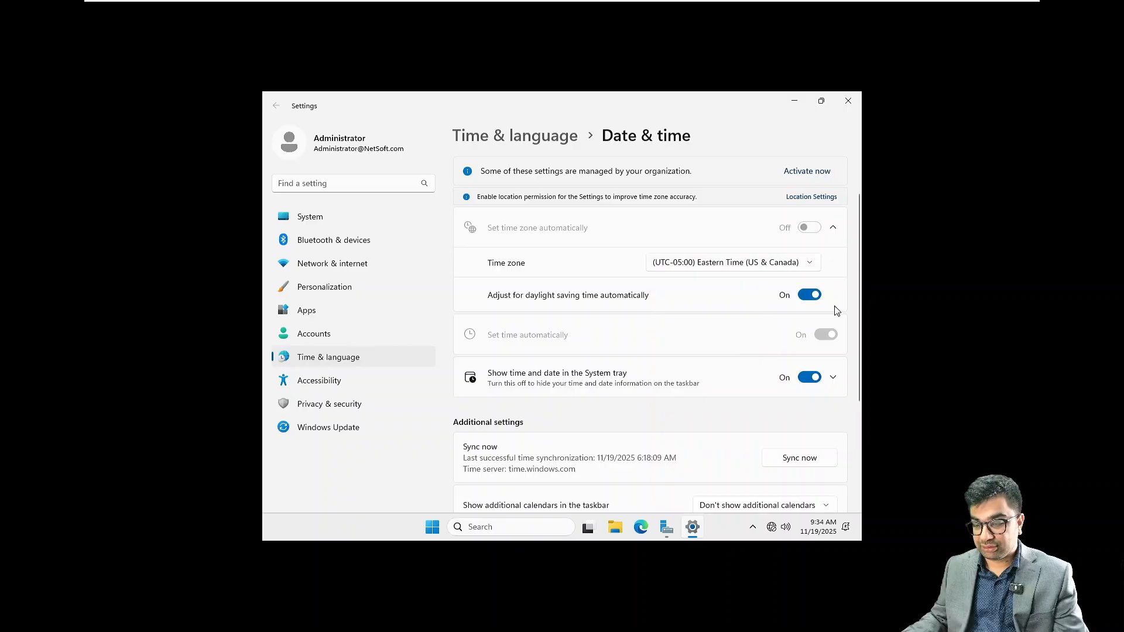
# Step: Keep automatic daylight saving adjustment on and close Settings
pyautogui.scroll(1, 639, 246)
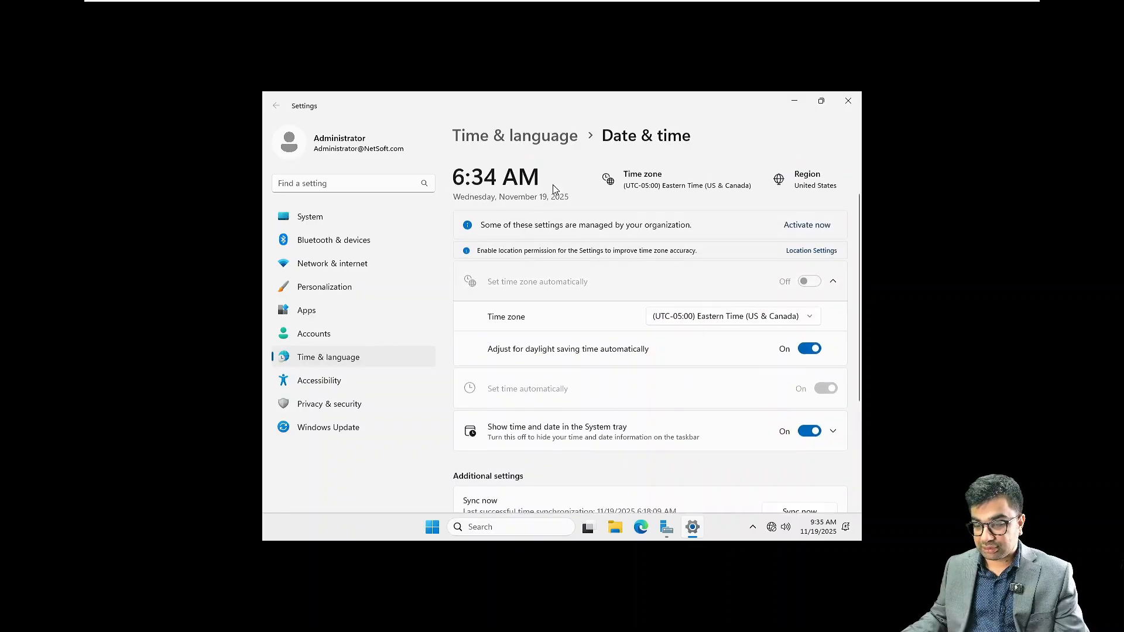
pyautogui.scroll(-2, 627, 234)
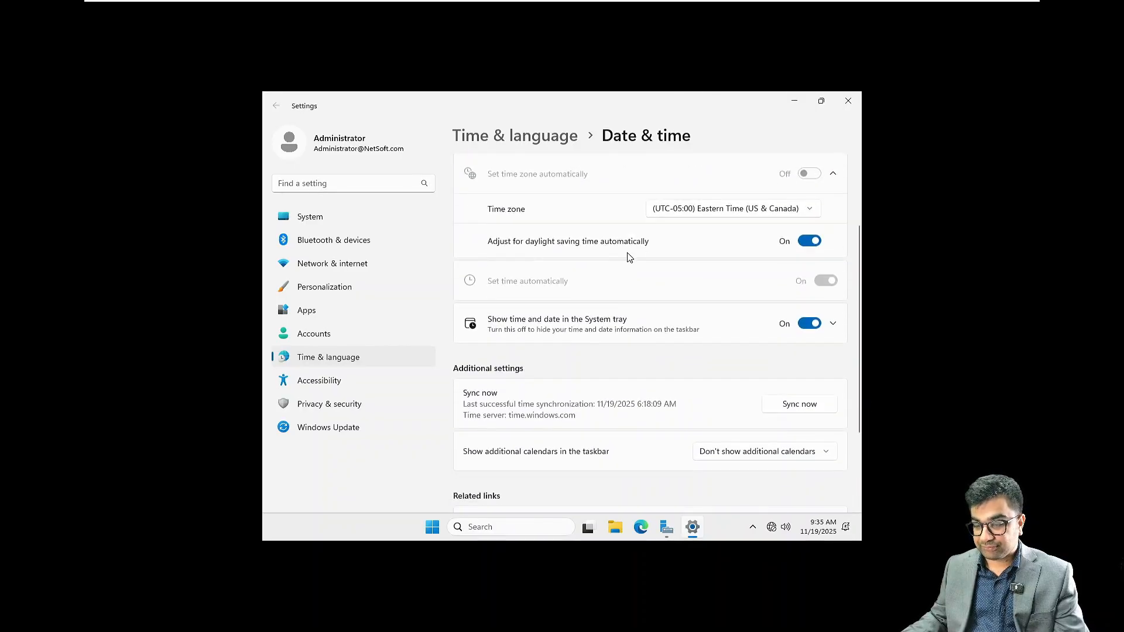
pyautogui.scroll(2, 627, 255)
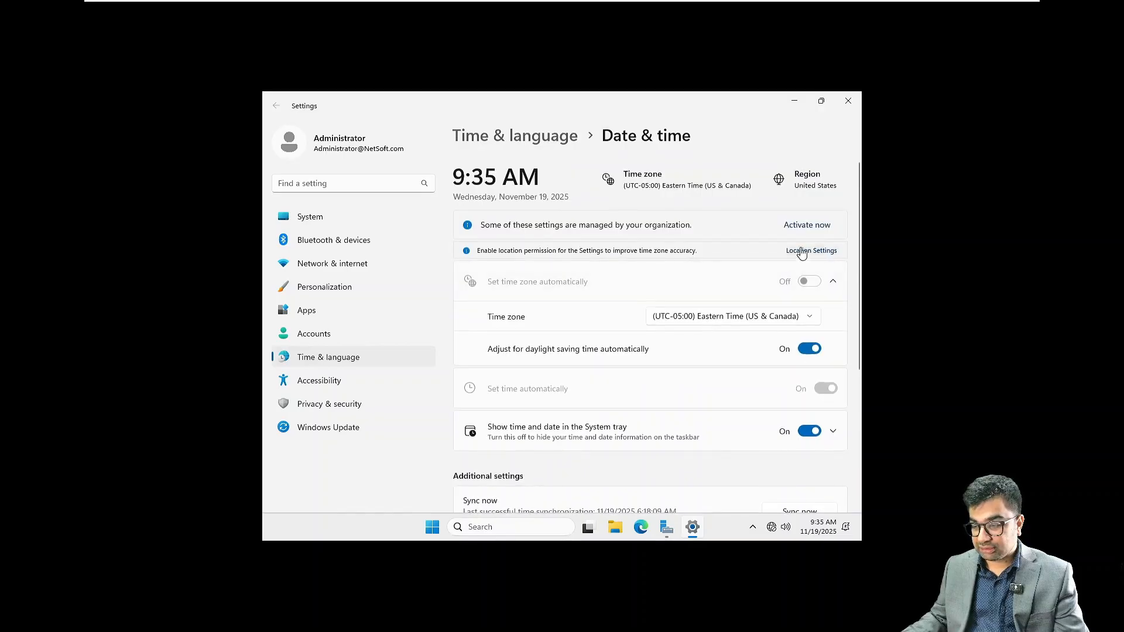
pyautogui.click(813, 350)
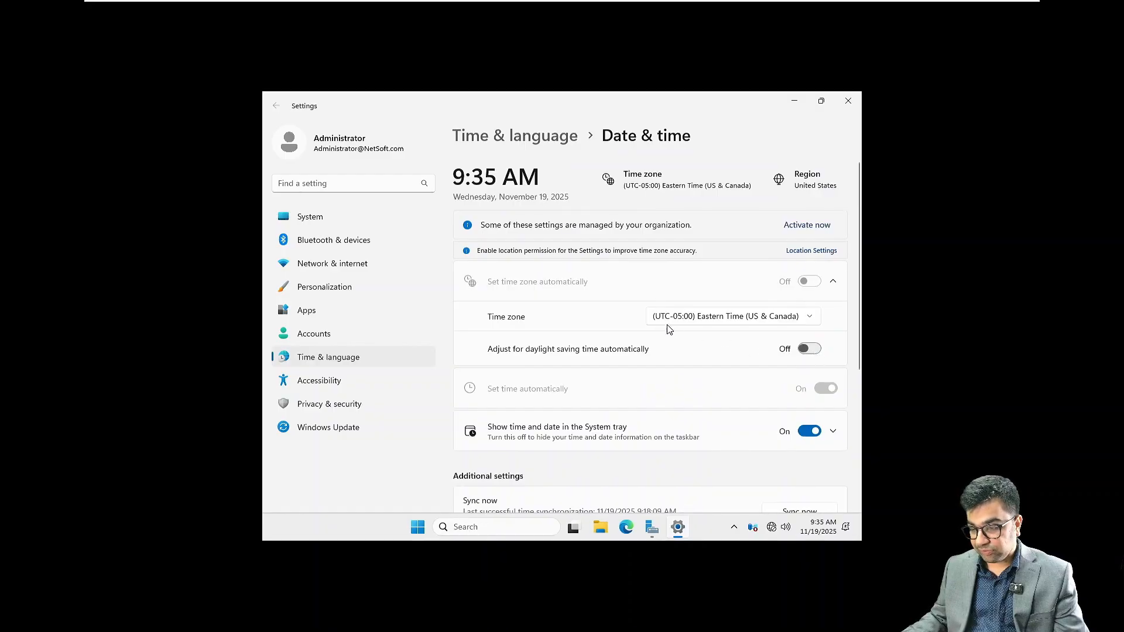
pyautogui.click(818, 353)
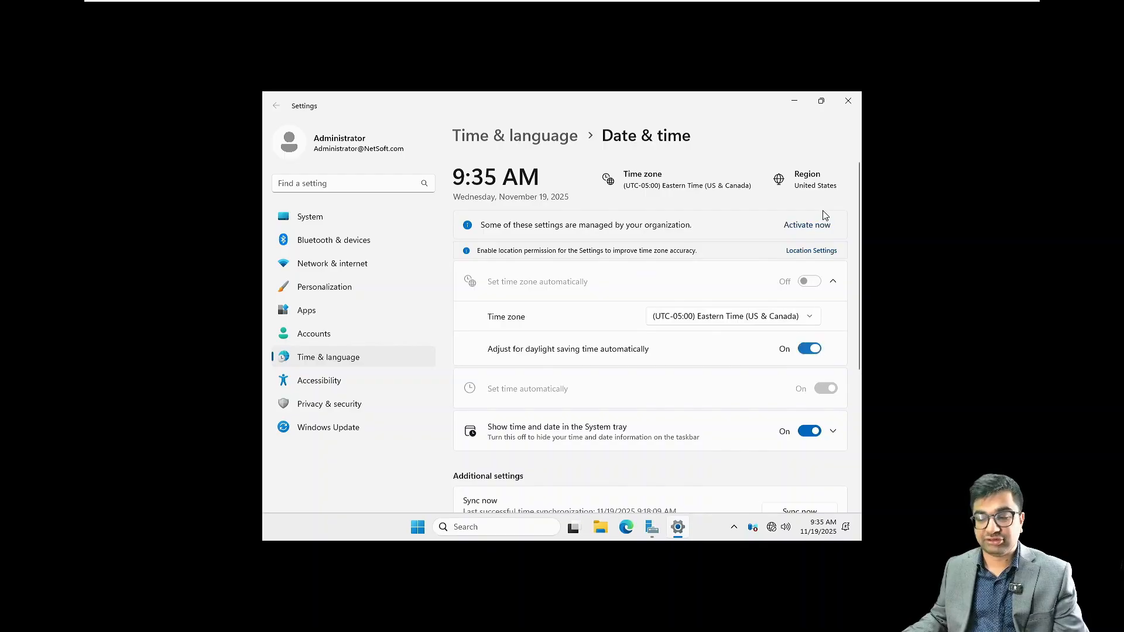
pyautogui.click(848, 101)
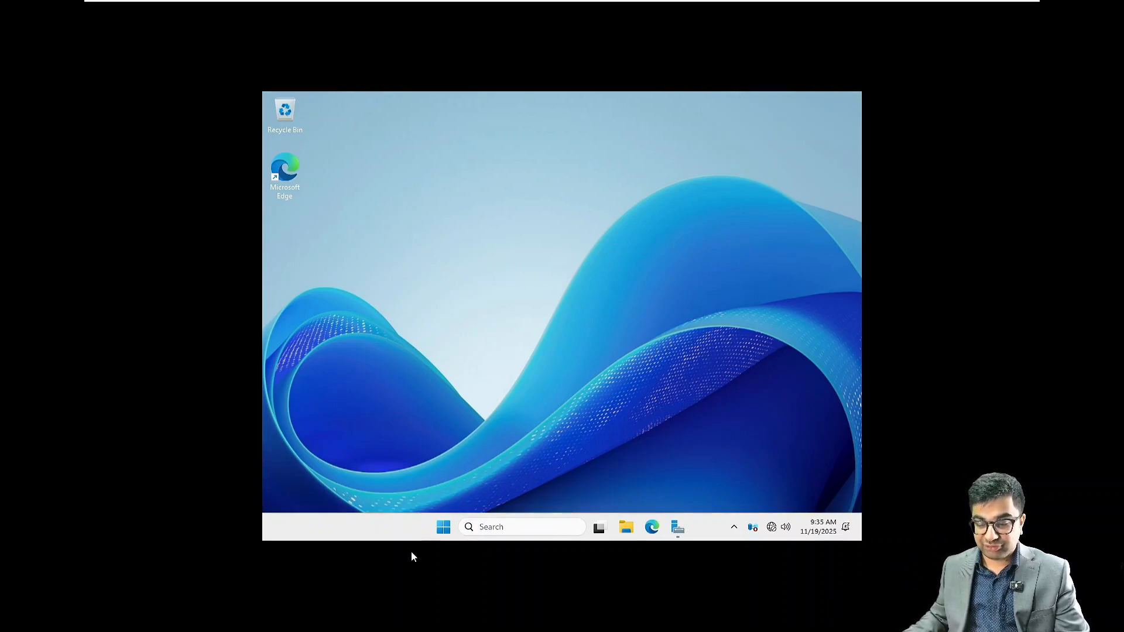
# Step: Restart the server from the Start menu, confirming the default Other (Unplanned) reason
pyautogui.click(442, 530)
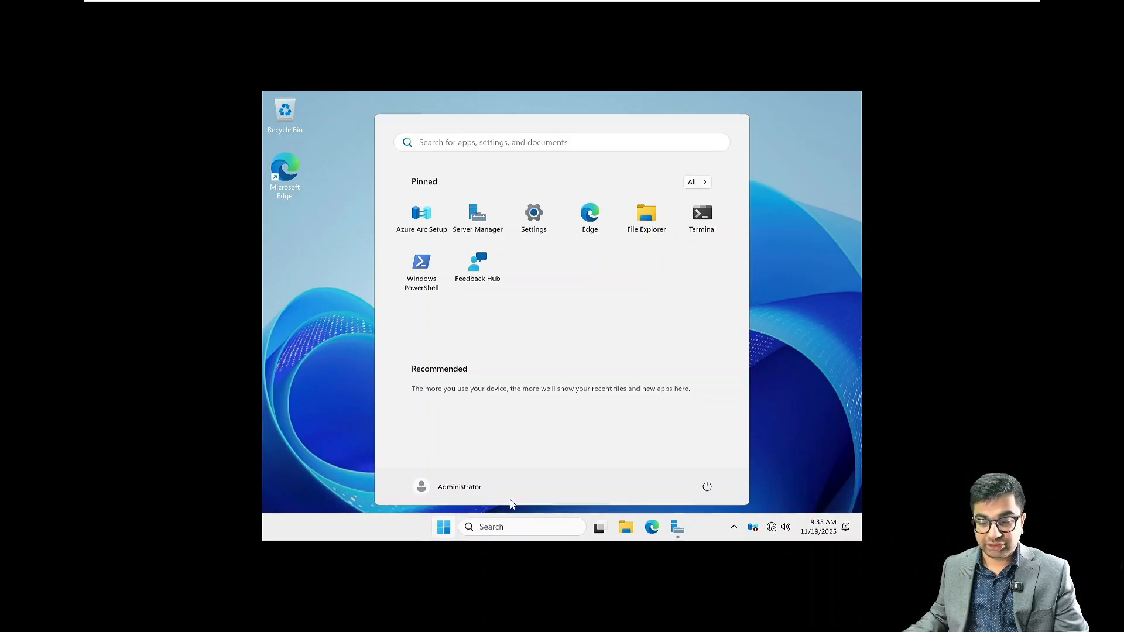
pyautogui.click(707, 487)
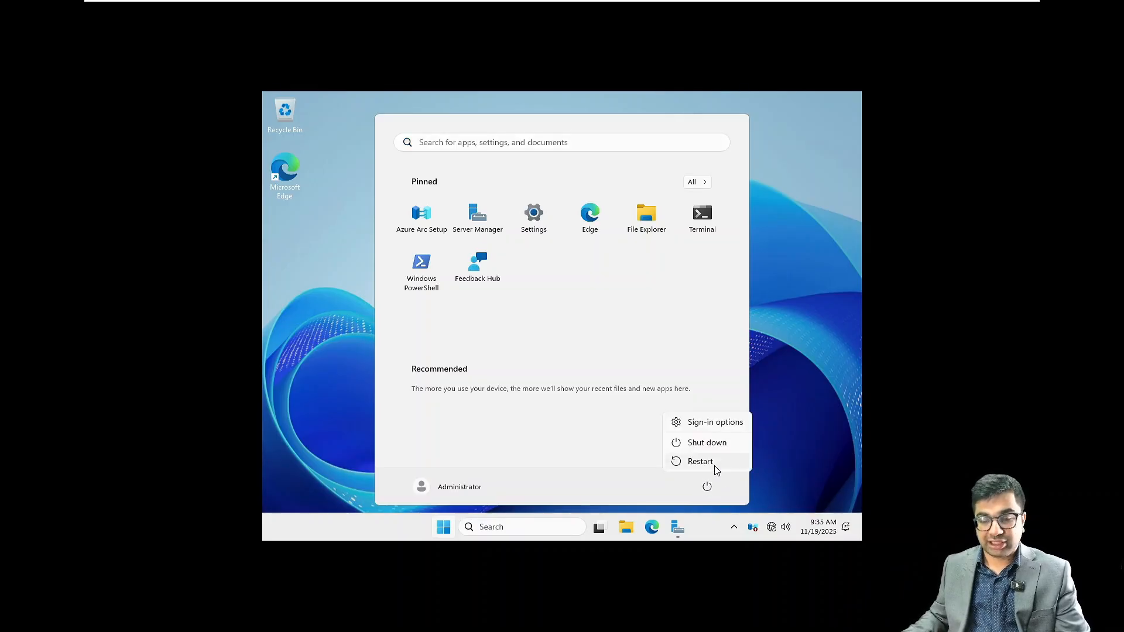
pyautogui.click(715, 466)
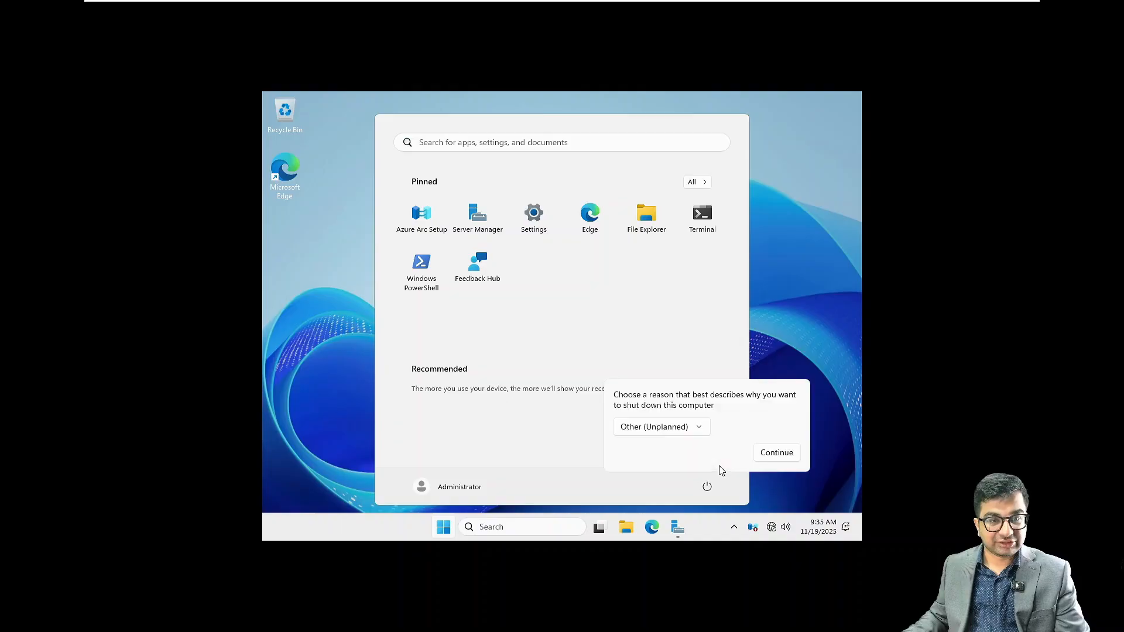
pyautogui.click(778, 453)
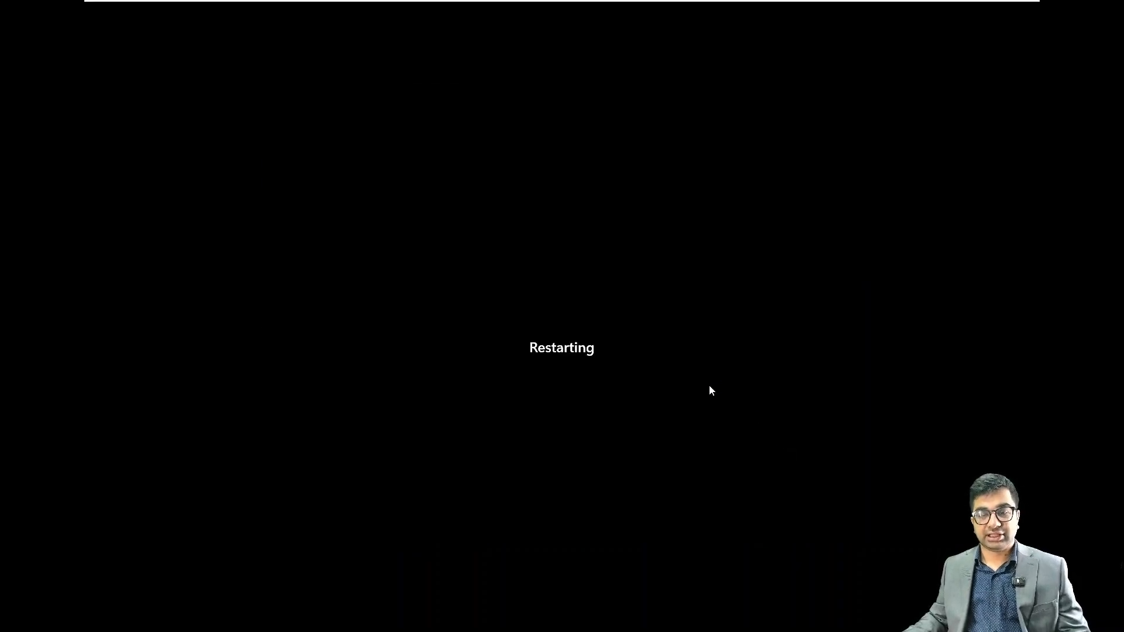